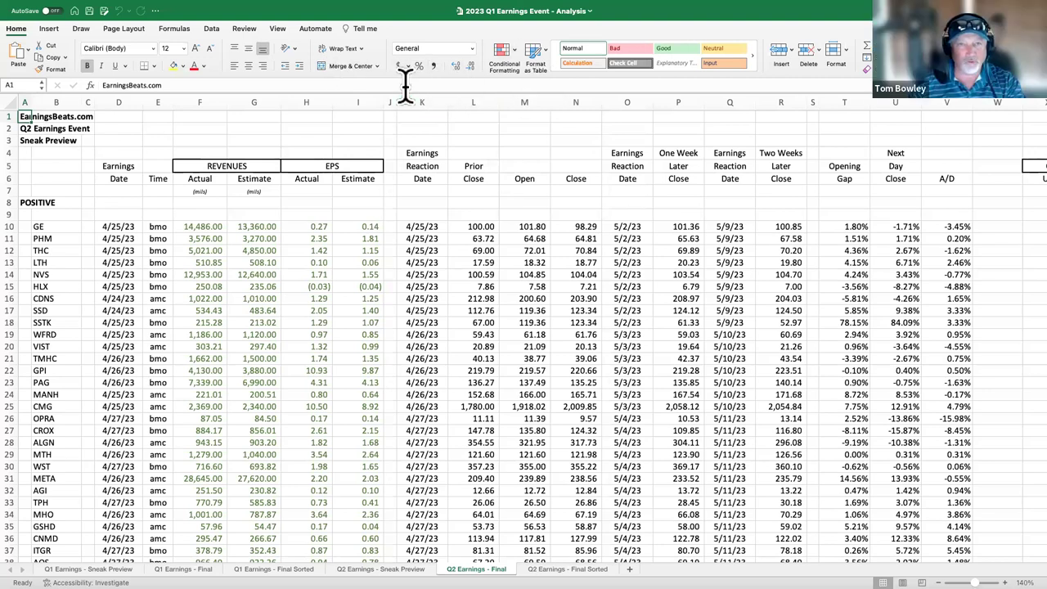
Set the zoom of the Q2 Earnings - Final sheet to 160%.
{"action": "left_click", "coordinate": [279, 30]}
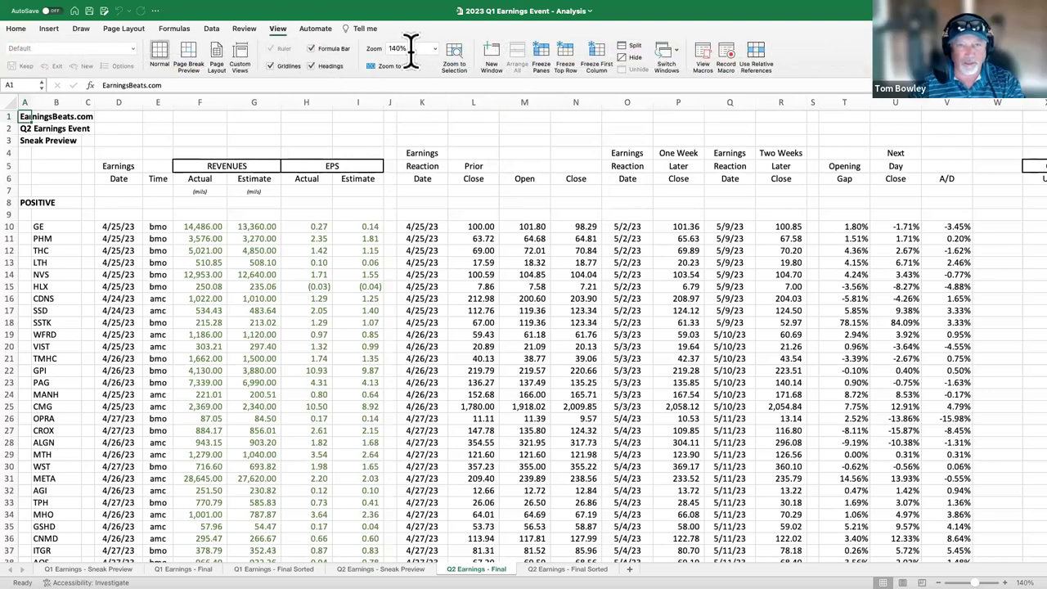
{"action": "left_click", "coordinate": [412, 51]}
{"action": "type", "text": "160"}
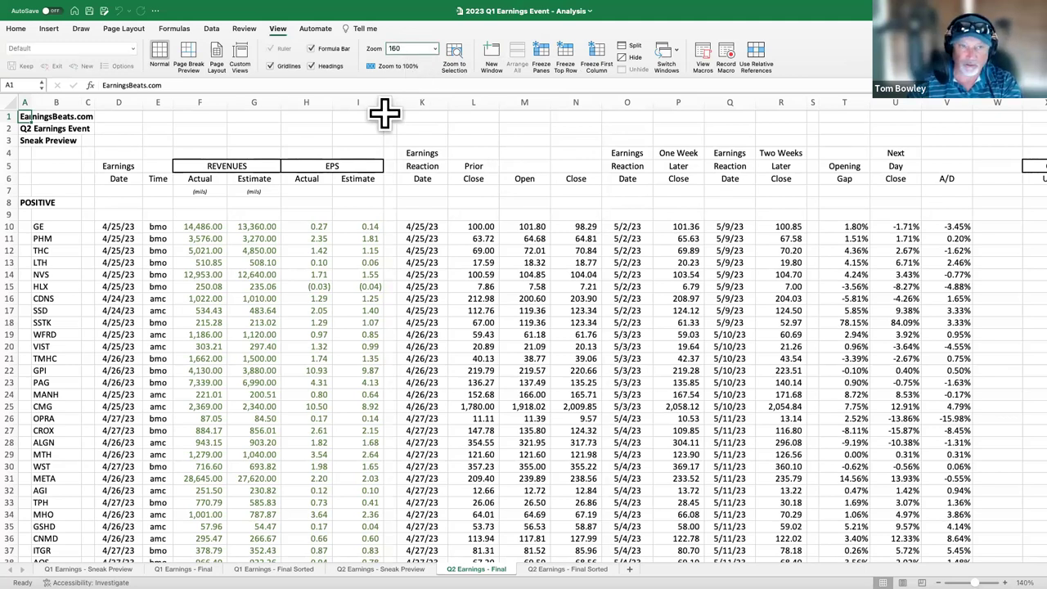
{"action": "key", "text": "Return"}
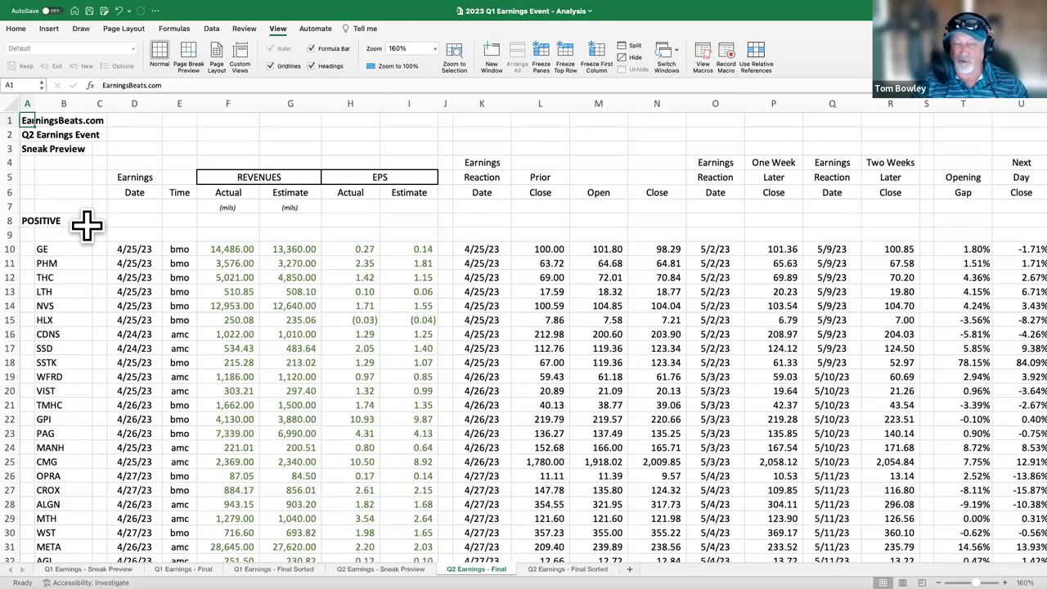
Review the earnings dates in column D for the POSITIVE stocks, from GE in row 10 down to NVT in row 52.
{"action": "scroll", "coordinate": [87, 227], "scroll_direction": "down", "scroll_amount": 1}
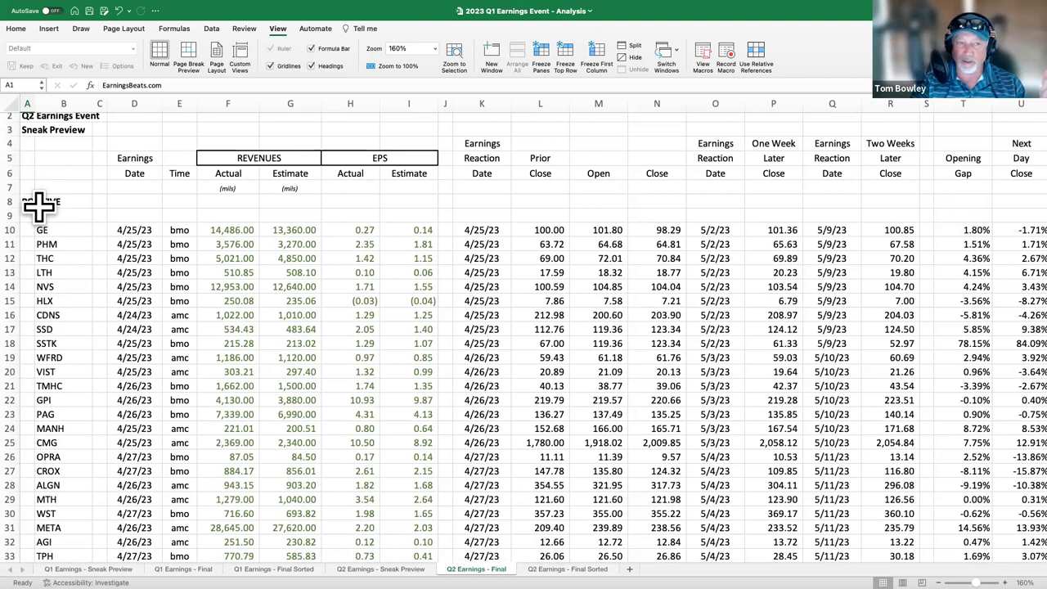
{"action": "left_click", "coordinate": [128, 229]}
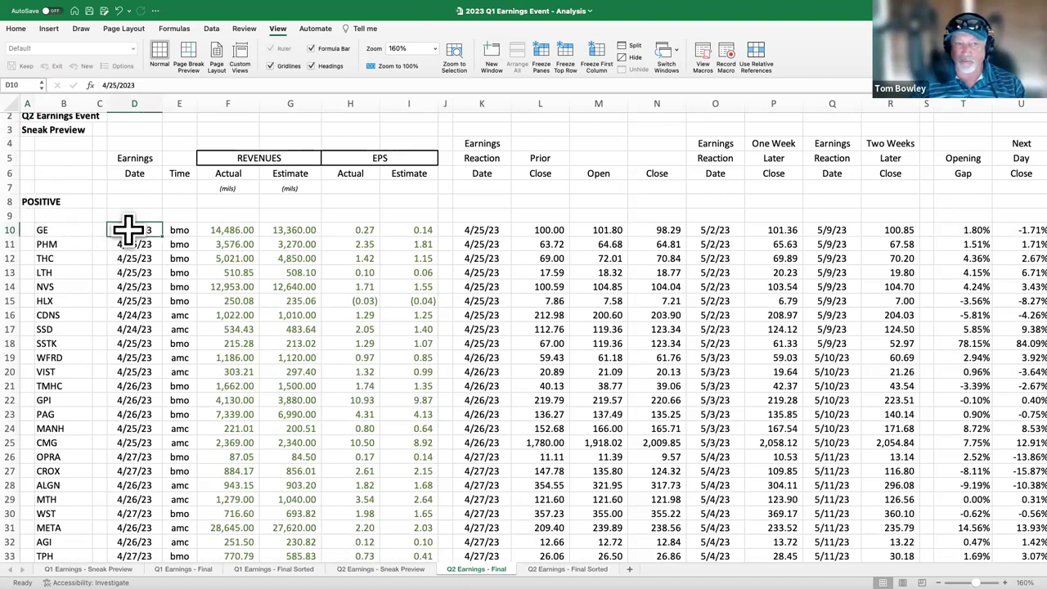
{"action": "scroll", "coordinate": [167, 303], "scroll_direction": "down", "scroll_amount": 7}
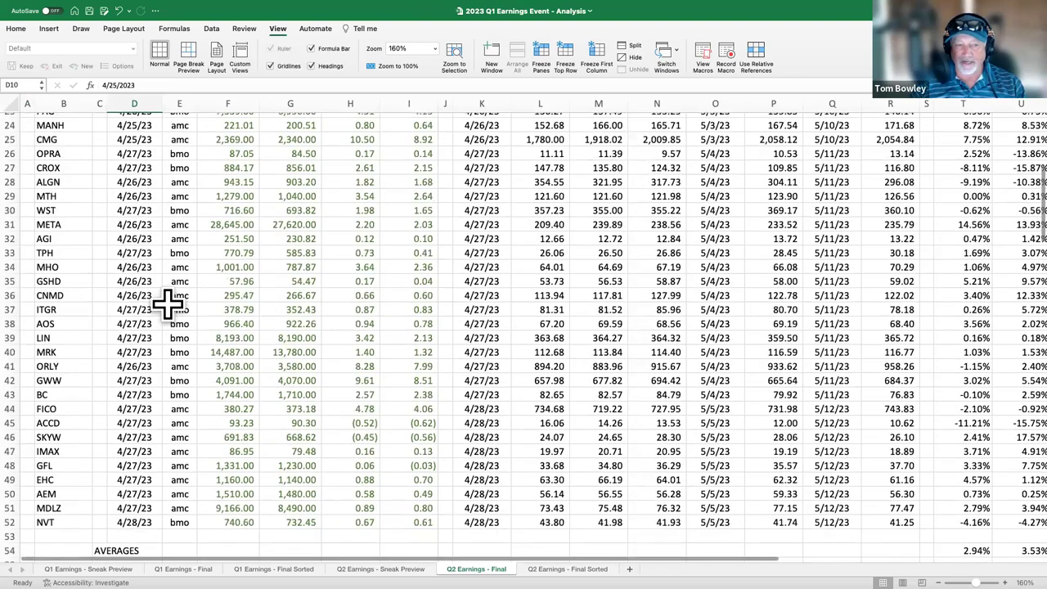
{"action": "scroll", "coordinate": [160, 311], "scroll_direction": "down", "scroll_amount": 5}
{"action": "left_click", "coordinate": [152, 318]}
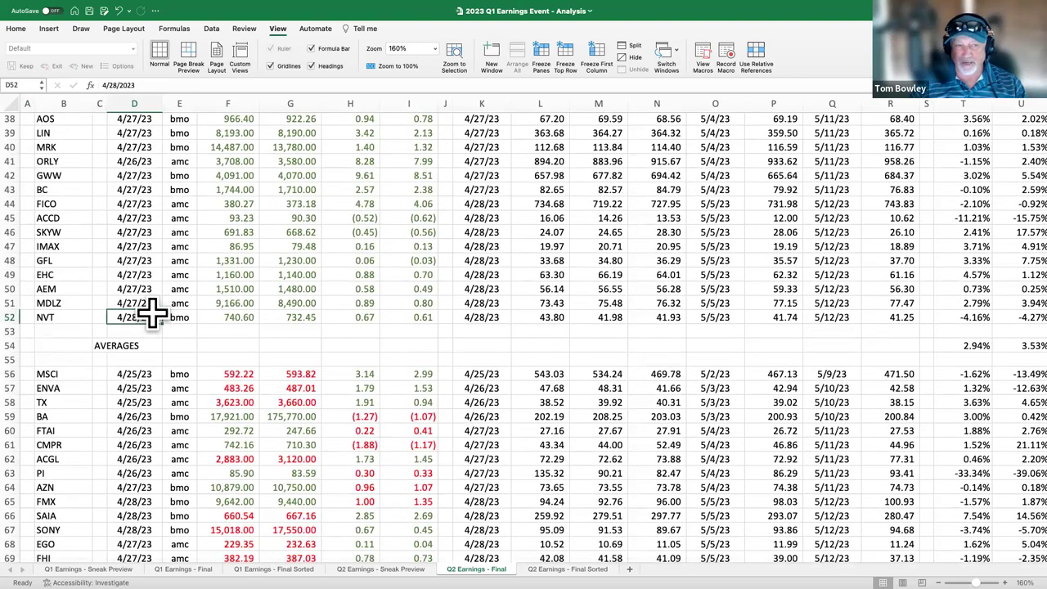
{"action": "scroll", "coordinate": [151, 315], "scroll_direction": "up", "scroll_amount": 12}
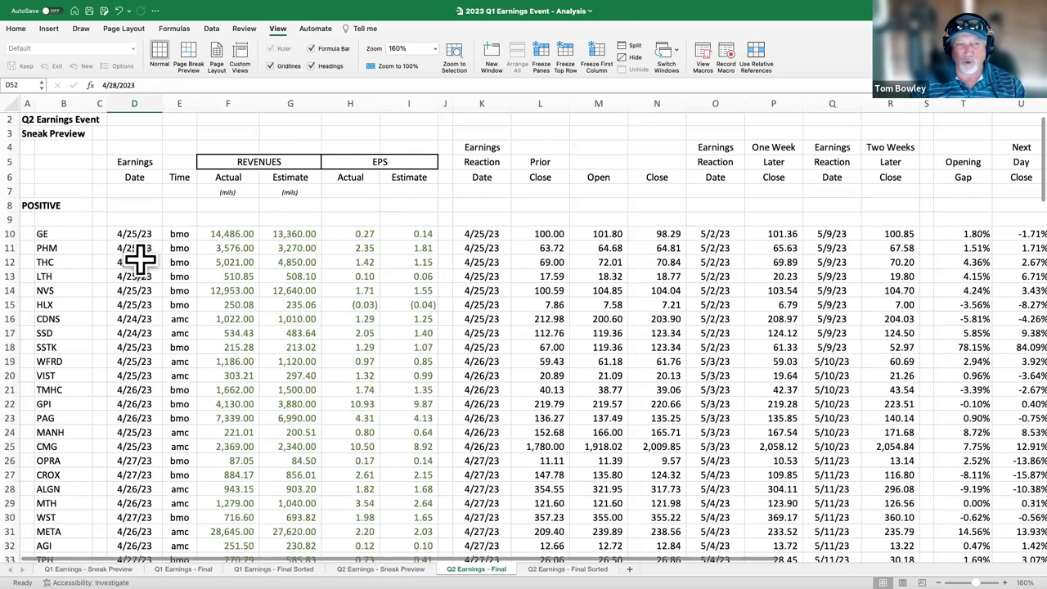
{"action": "left_click", "coordinate": [138, 233]}
{"action": "scroll", "coordinate": [156, 331], "scroll_direction": "down", "scroll_amount": 1}
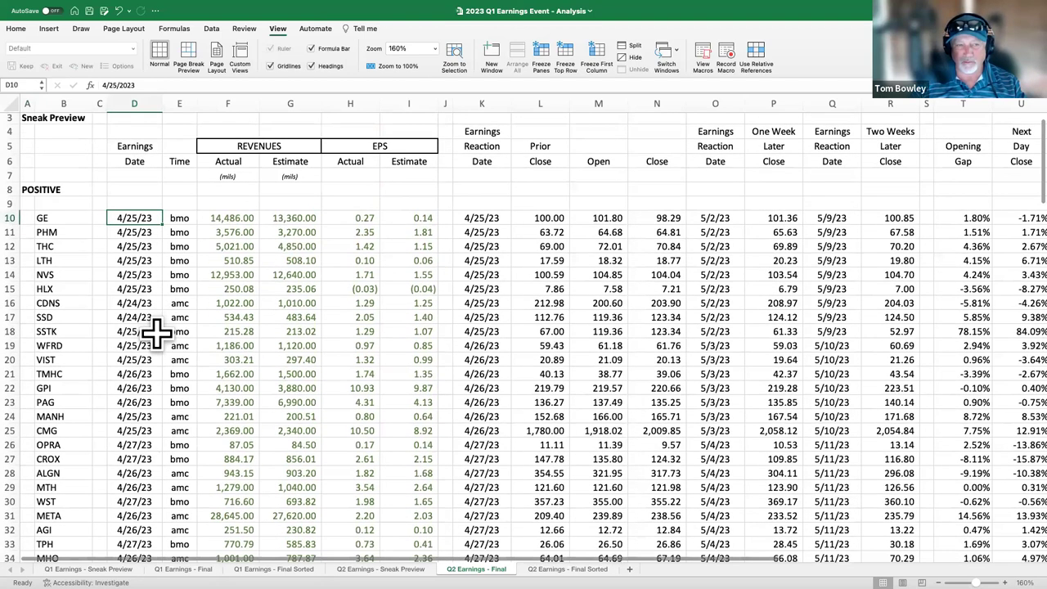
{"action": "scroll", "coordinate": [156, 331], "scroll_direction": "down", "scroll_amount": 5}
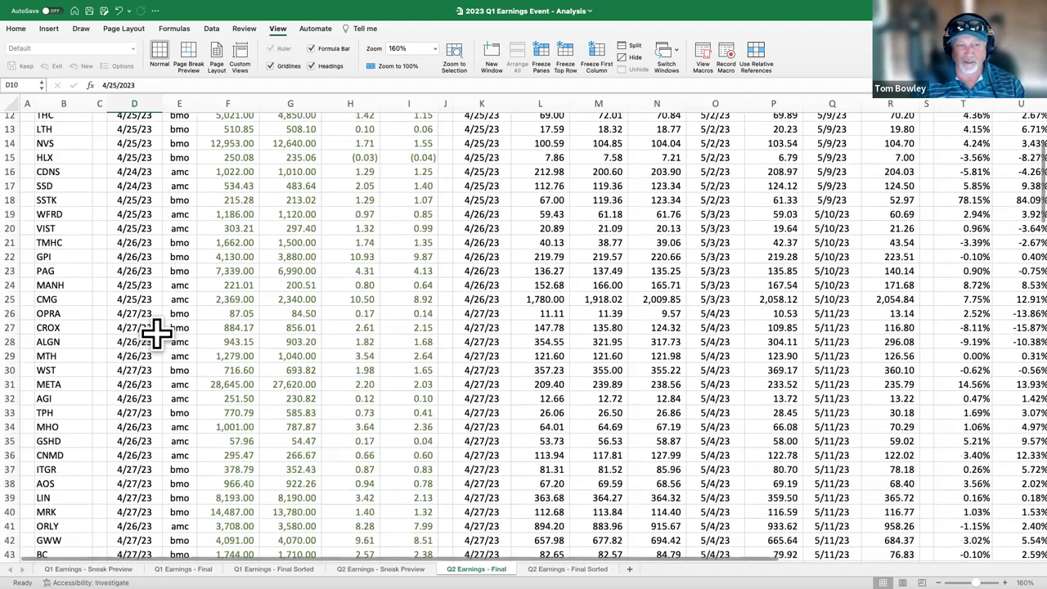
{"action": "scroll", "coordinate": [155, 332], "scroll_direction": "down", "scroll_amount": 2}
{"action": "scroll", "coordinate": [155, 332], "scroll_direction": "up", "scroll_amount": 6}
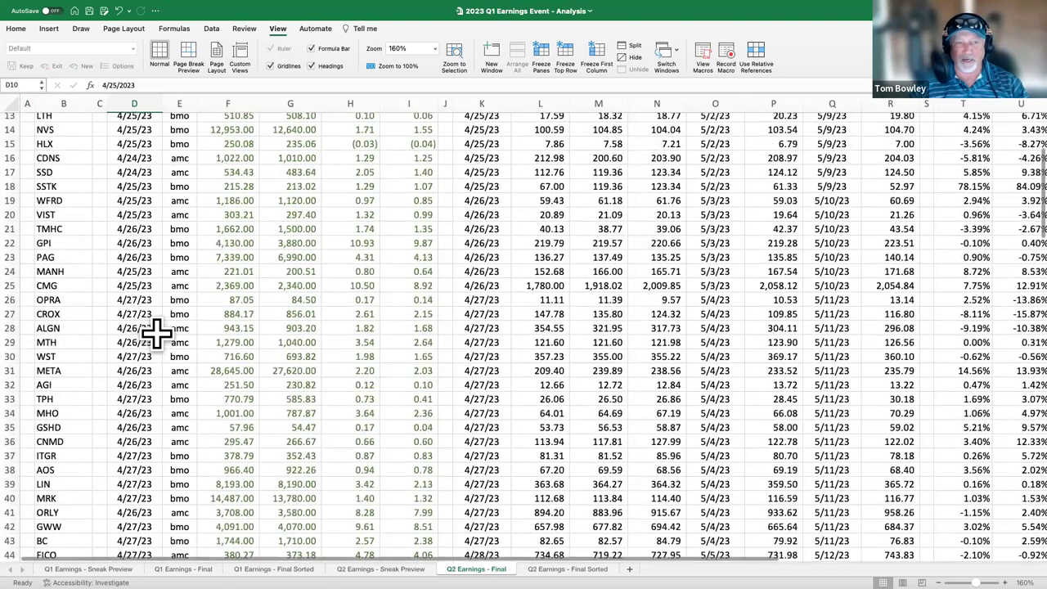
{"action": "scroll", "coordinate": [156, 332], "scroll_direction": "up", "scroll_amount": 1}
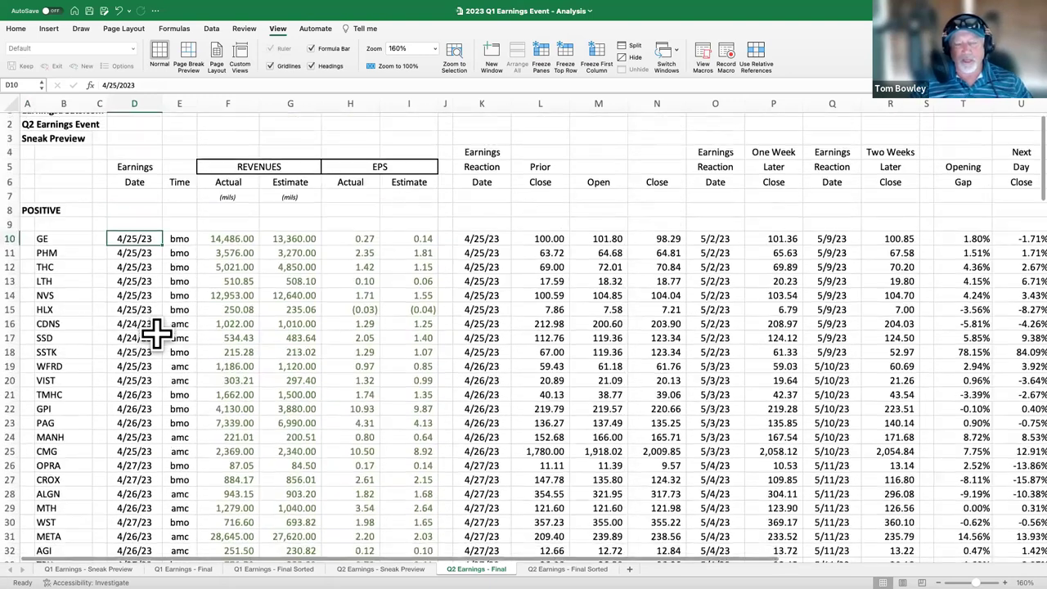
Go through the first ticker symbols from GE to NVS, then return to GE and the POSITIVE heading in A8.
{"action": "left_click", "coordinate": [72, 237]}
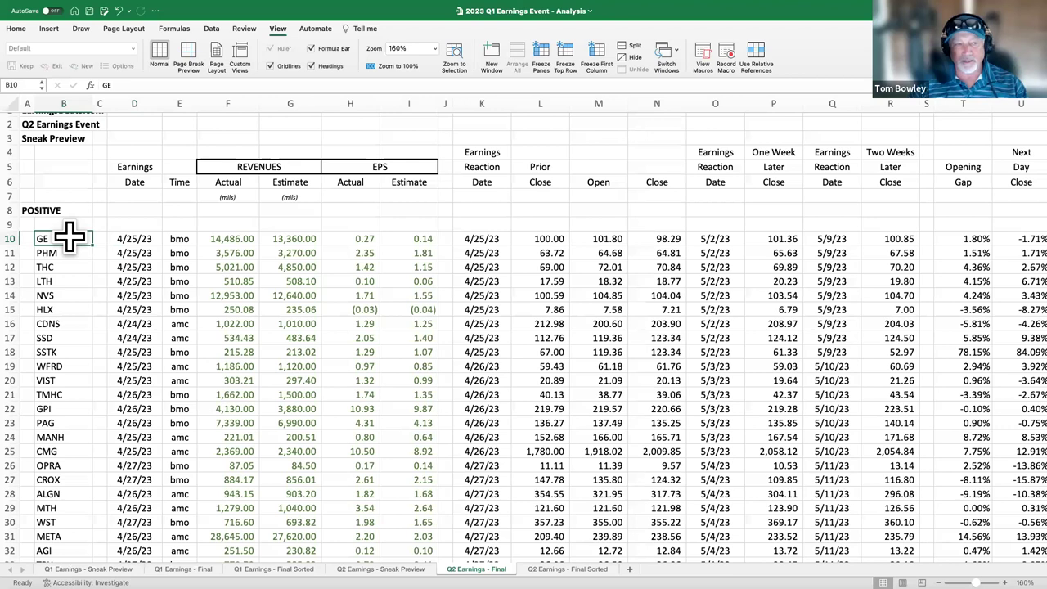
{"action": "left_click", "coordinate": [69, 255]}
{"action": "left_click", "coordinate": [76, 269]}
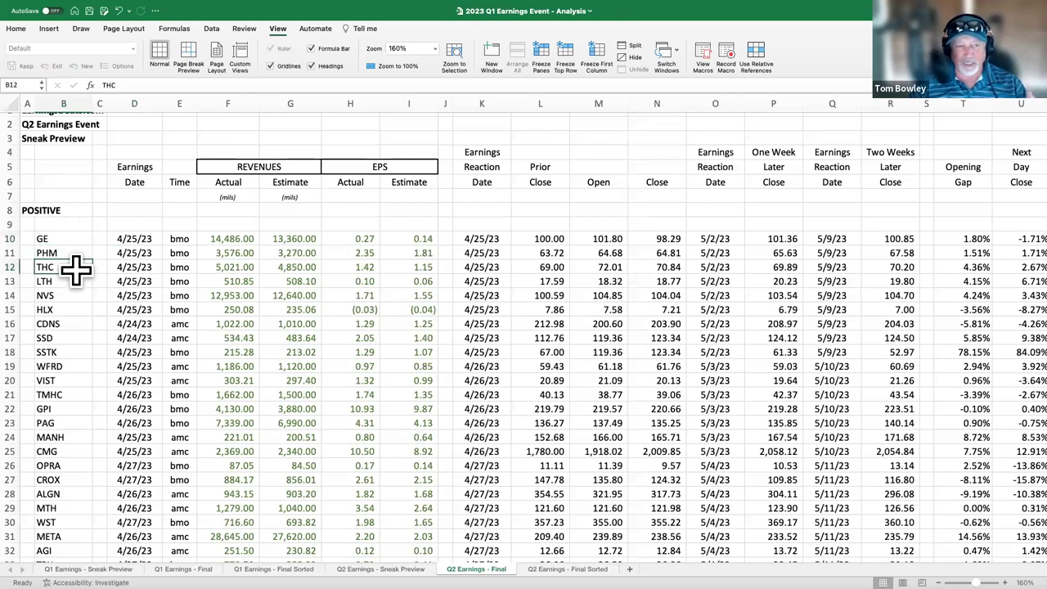
{"action": "left_click", "coordinate": [75, 283]}
{"action": "left_click", "coordinate": [75, 296]}
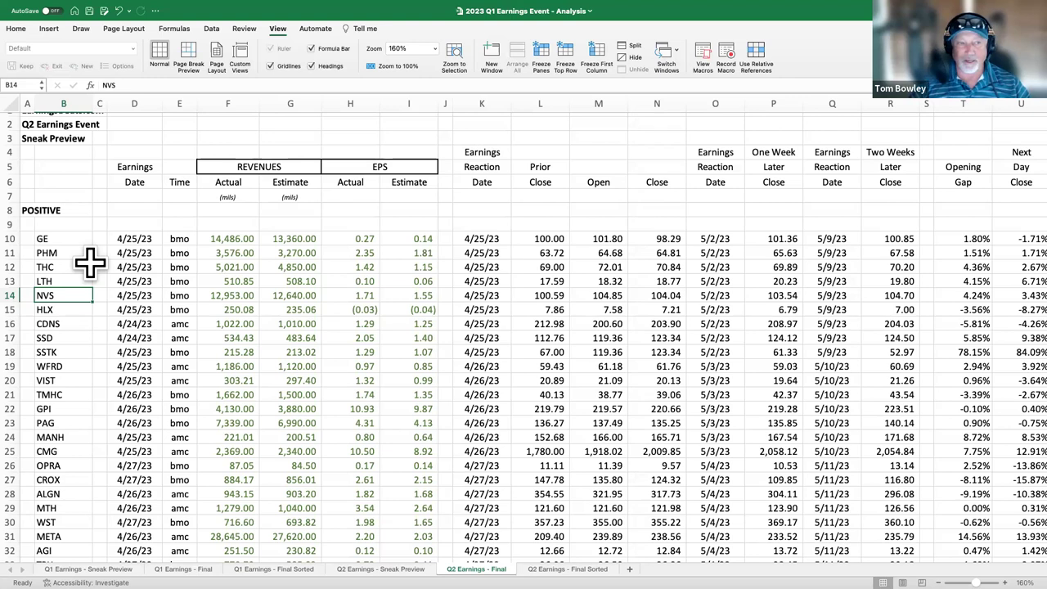
{"action": "left_click", "coordinate": [69, 240]}
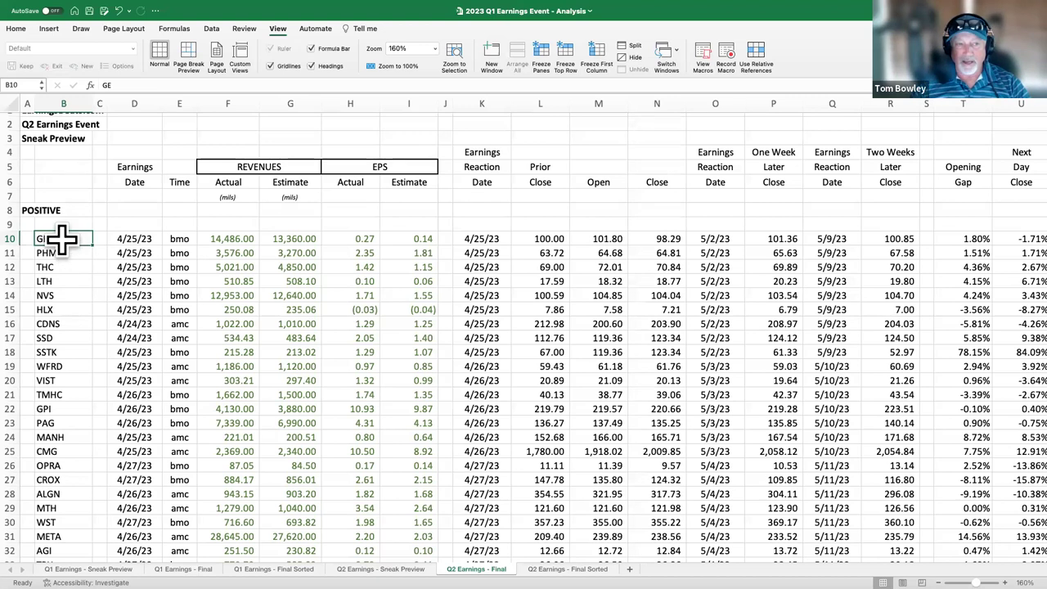
{"action": "left_click", "coordinate": [35, 211]}
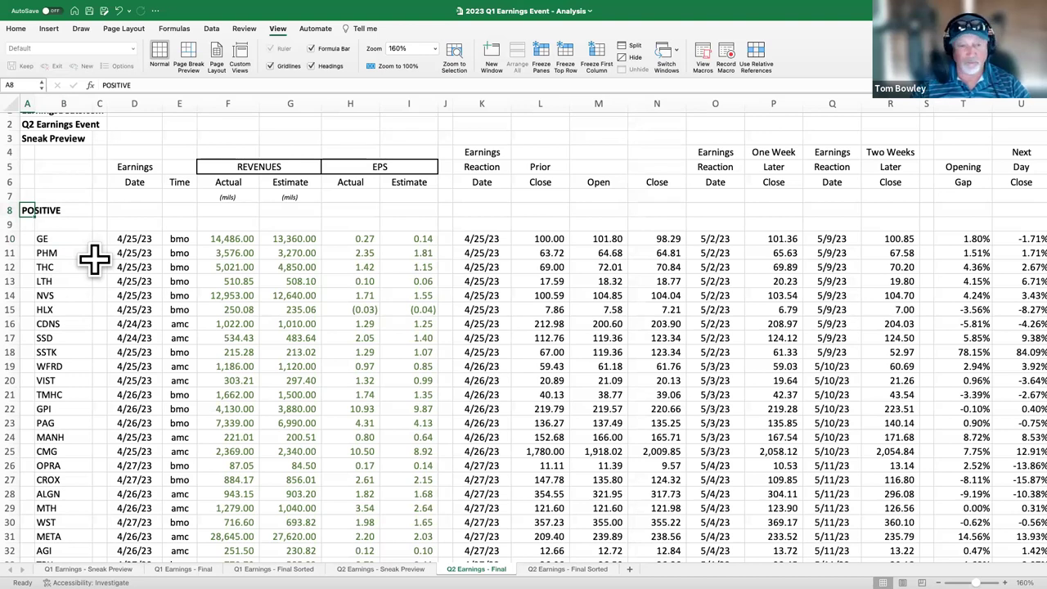
Go past the positive stocks and their averages to the NEGATIVE heading and select cell A86.
{"action": "scroll", "coordinate": [94, 259], "scroll_direction": "down", "scroll_amount": 5}
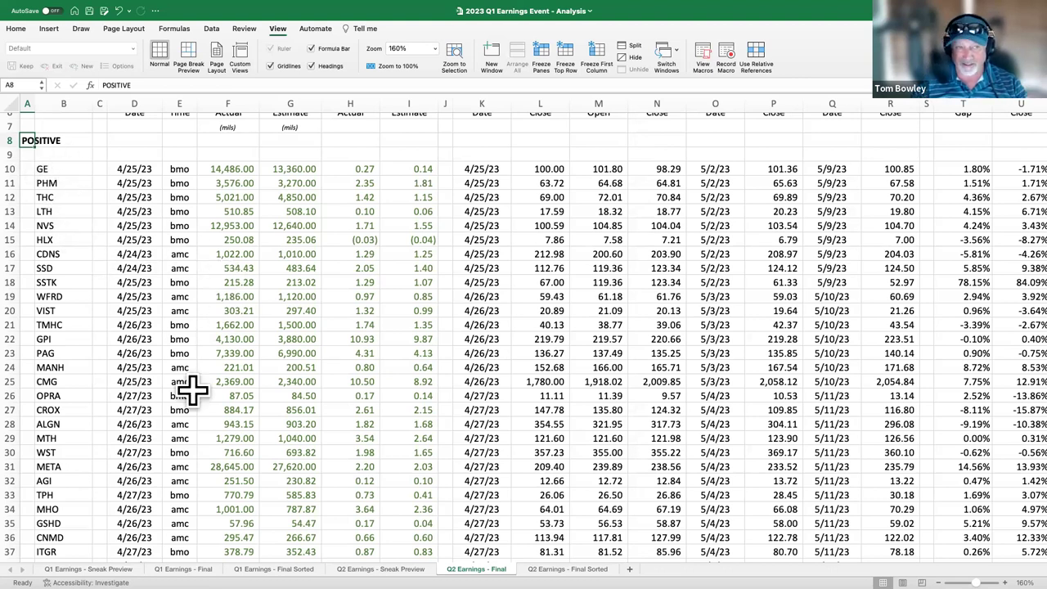
{"action": "scroll", "coordinate": [192, 390], "scroll_direction": "down", "scroll_amount": 15}
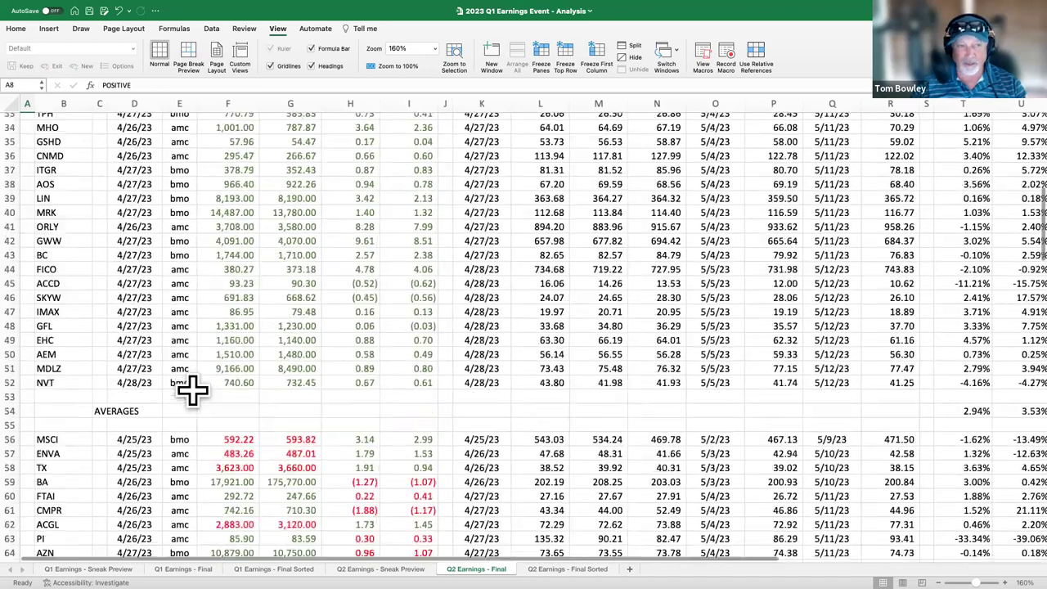
{"action": "scroll", "coordinate": [192, 390], "scroll_direction": "down", "scroll_amount": 12}
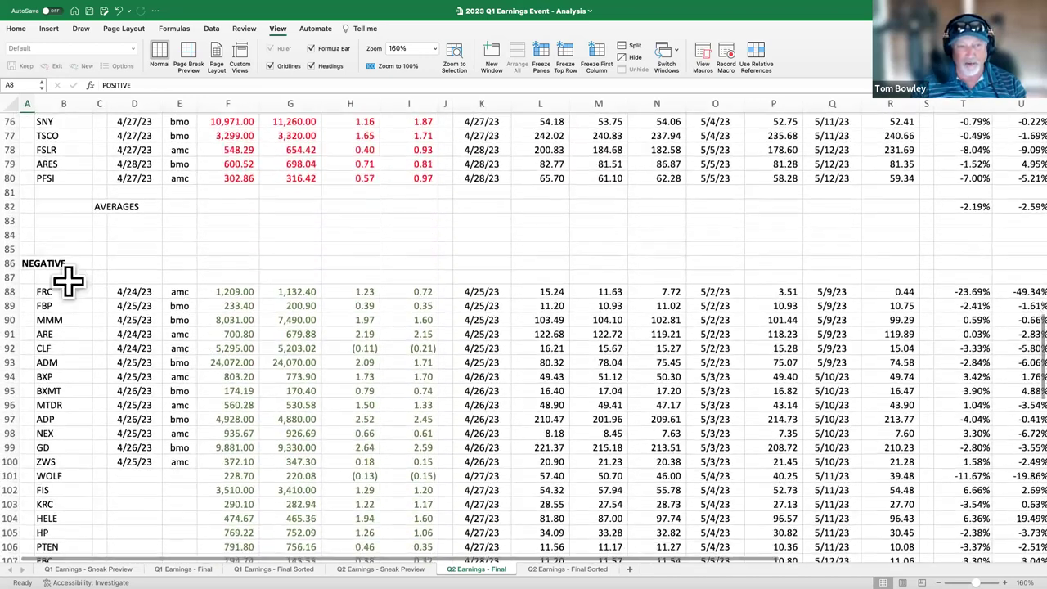
{"action": "left_click", "coordinate": [35, 262]}
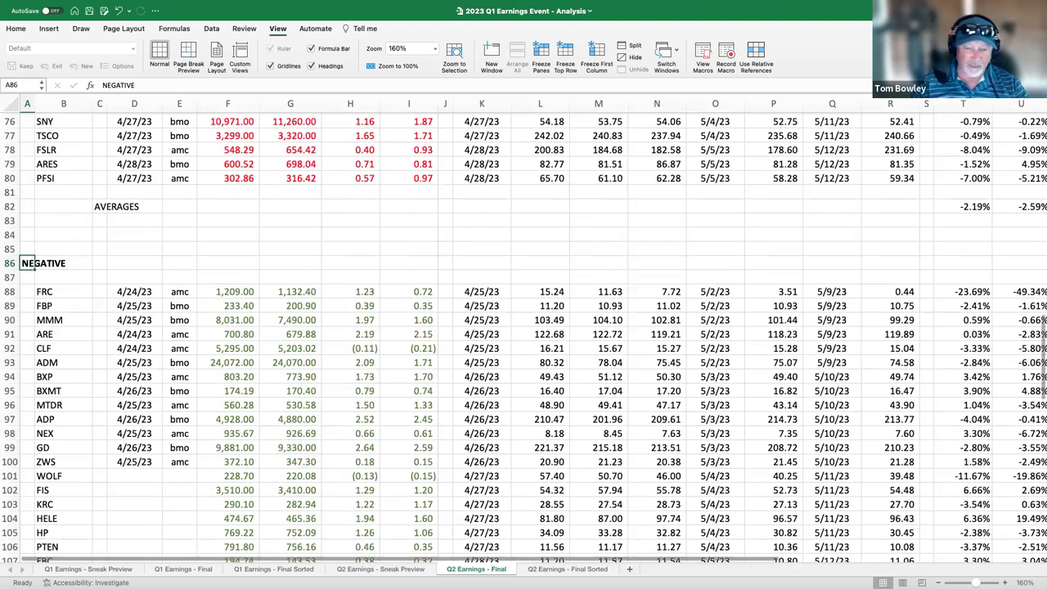
Switch to the Q2 Earnings - Sneak Preview sheet and select cell D3 to clear the whole-sheet selection.
{"action": "left_click", "coordinate": [382, 569]}
{"action": "scroll", "coordinate": [357, 445], "scroll_direction": "up", "scroll_amount": 20}
{"action": "scroll", "coordinate": [357, 446], "scroll_direction": "up", "scroll_amount": 20}
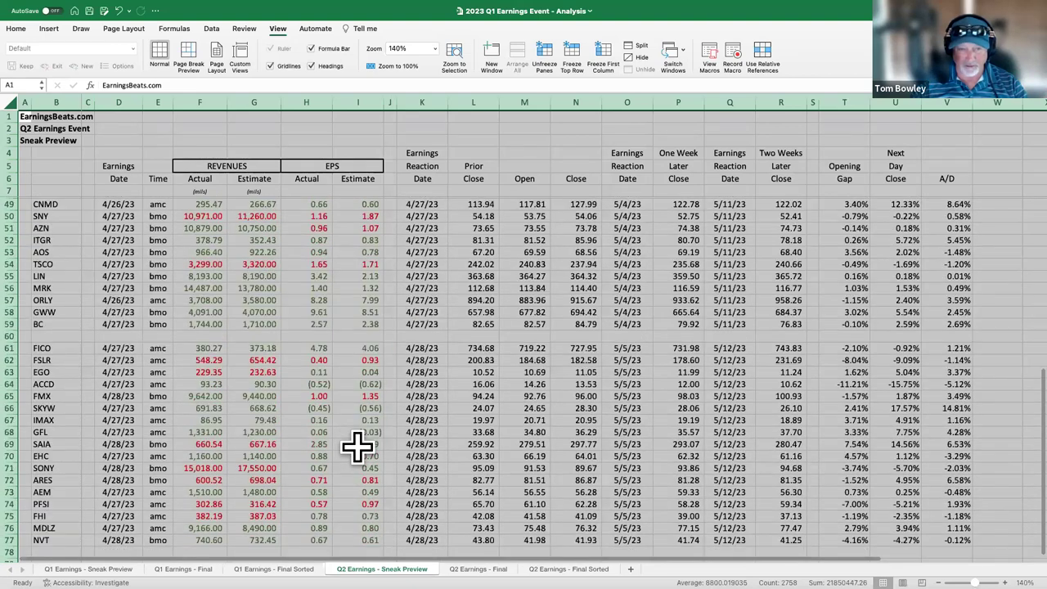
{"action": "left_click", "coordinate": [278, 85]}
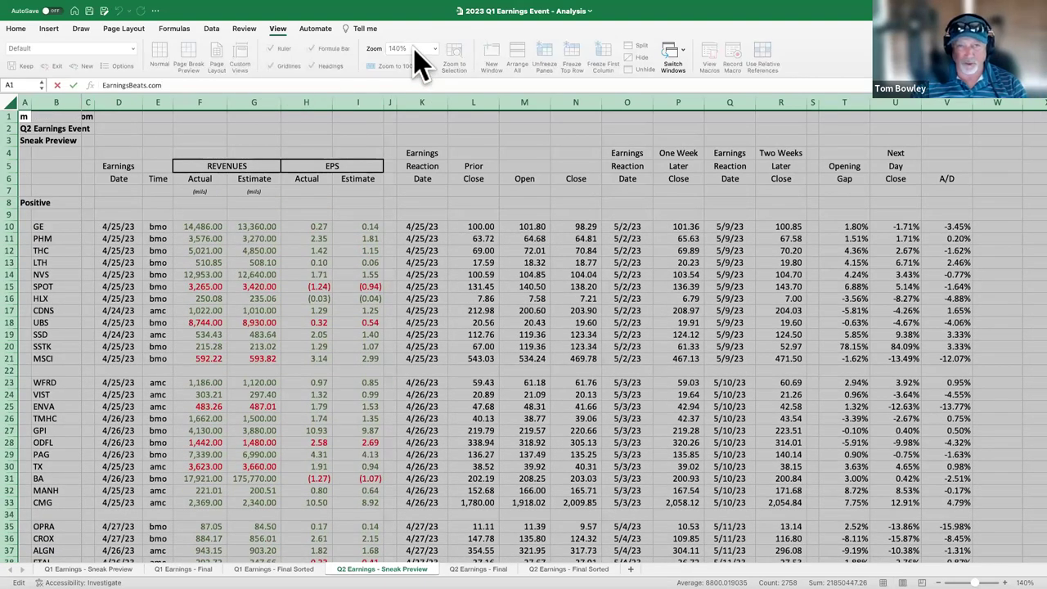
{"action": "left_click", "coordinate": [277, 29]}
{"action": "left_click", "coordinate": [107, 101]}
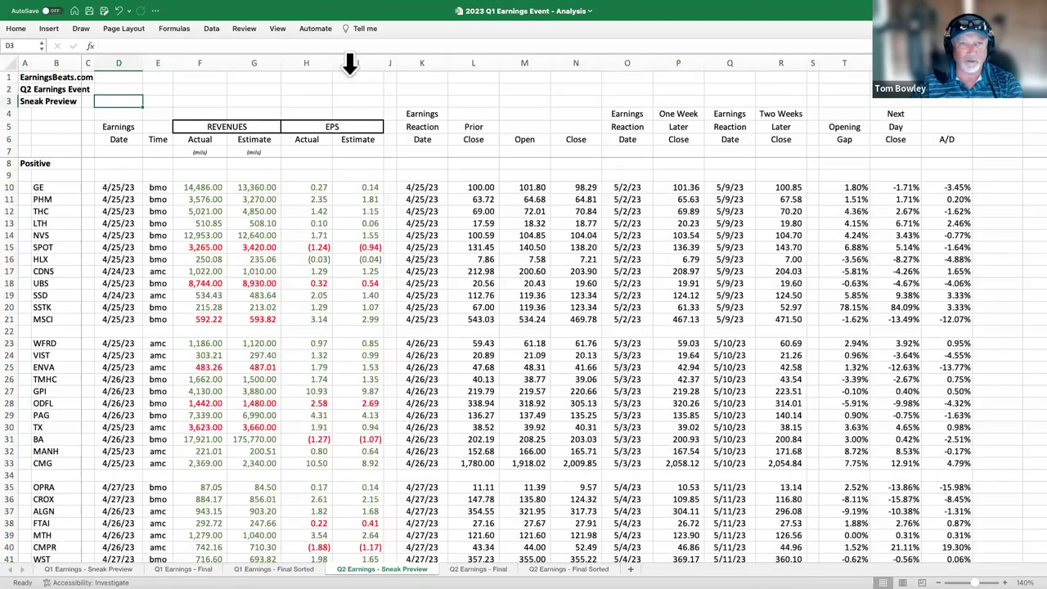
{"action": "mouse_move", "coordinate": [187, 8]}
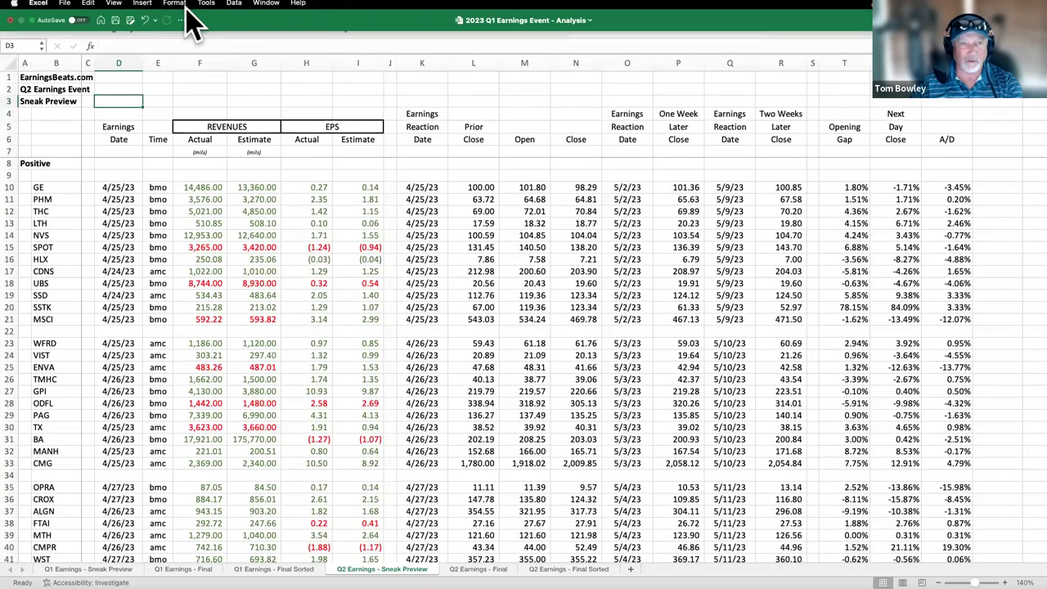
{"action": "left_click", "coordinate": [116, 8]}
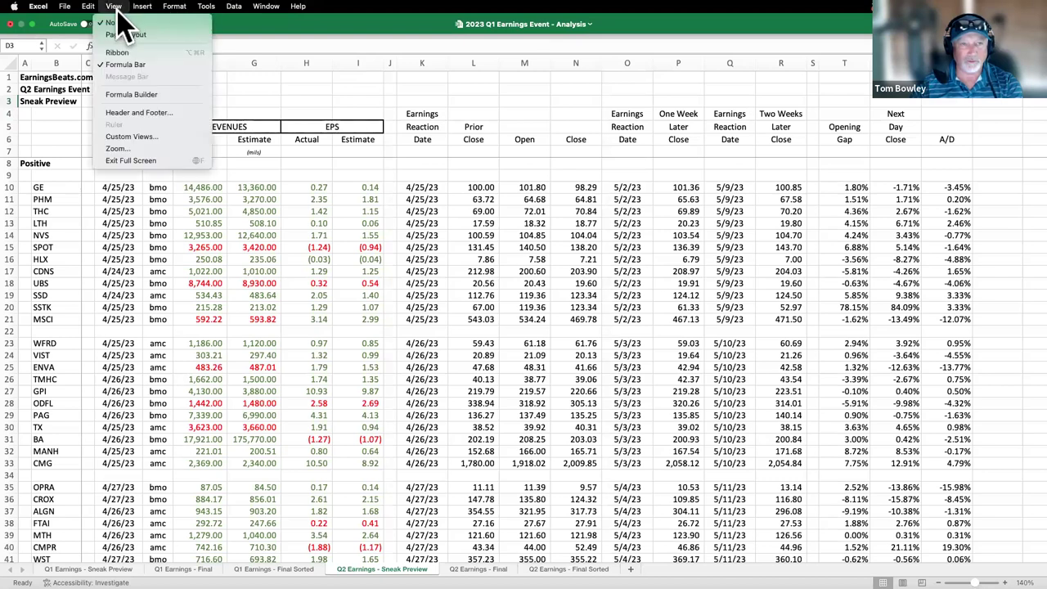
{"action": "left_click", "coordinate": [292, 98]}
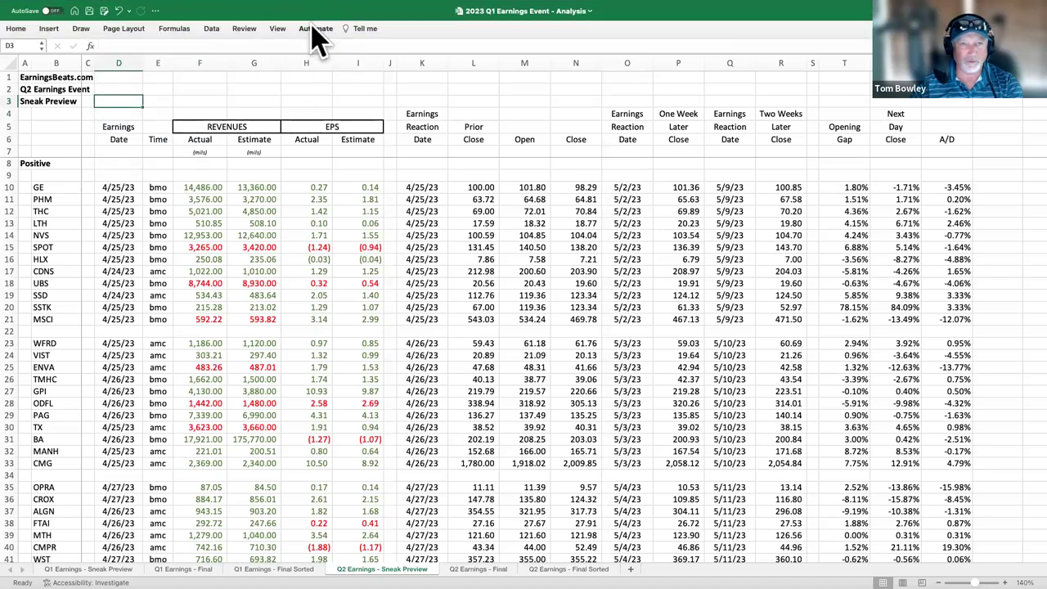
Set the zoom of the Q2 Earnings - Sneak Preview sheet to 160%.
{"action": "left_click", "coordinate": [277, 28]}
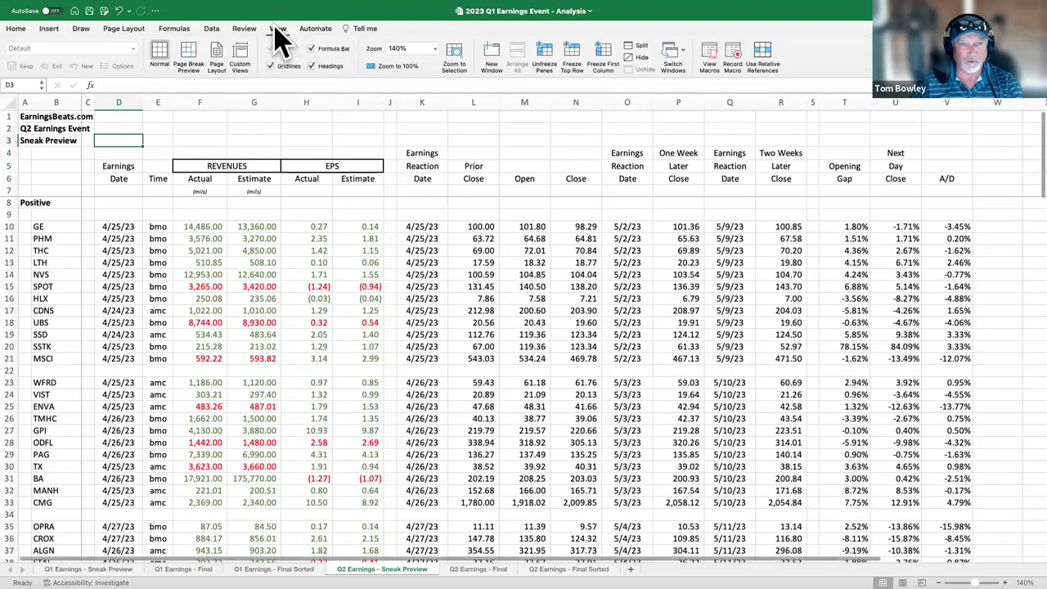
{"action": "left_click", "coordinate": [415, 45]}
{"action": "type", "text": "150"}
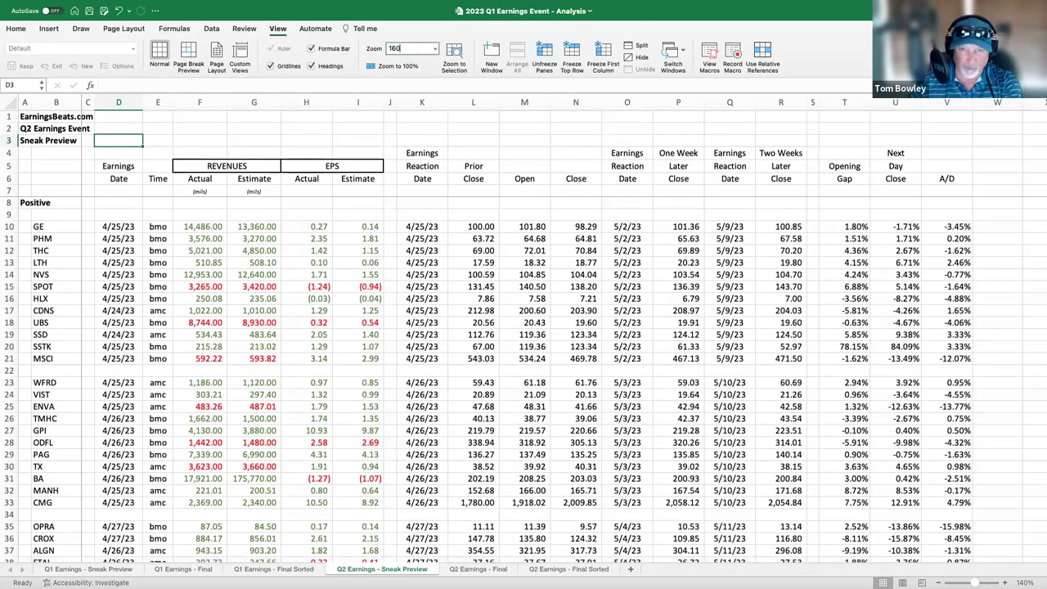
{"action": "key", "text": "Return"}
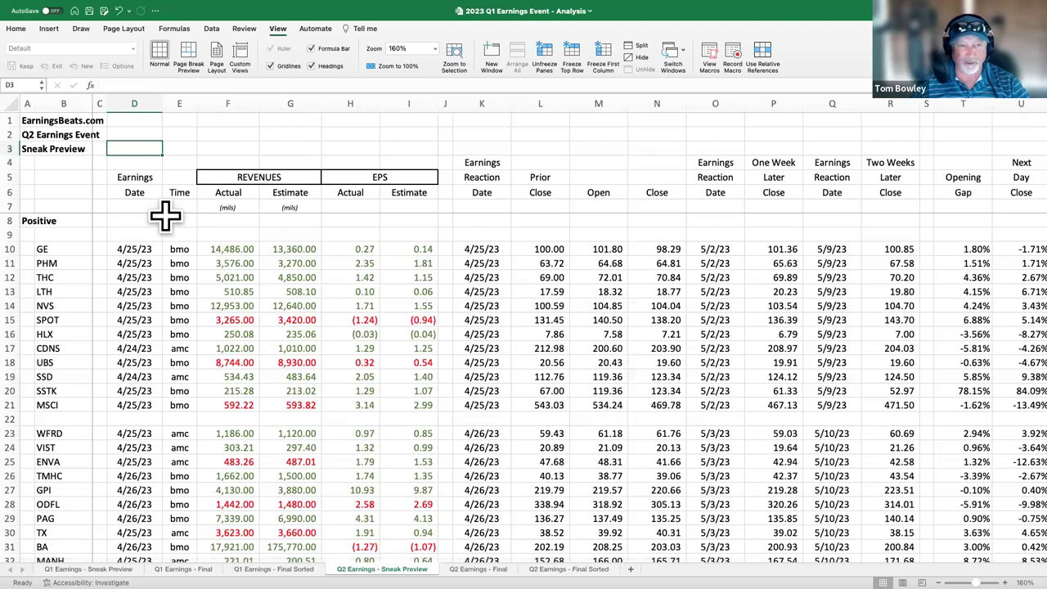
Examine the earnings dates in D10:D21, checking the date and reporting time for CDNS and SPOT.
{"action": "left_click", "coordinate": [137, 249]}
{"action": "left_click_drag", "start_coordinate": [136, 249], "coordinate": [139, 400]}
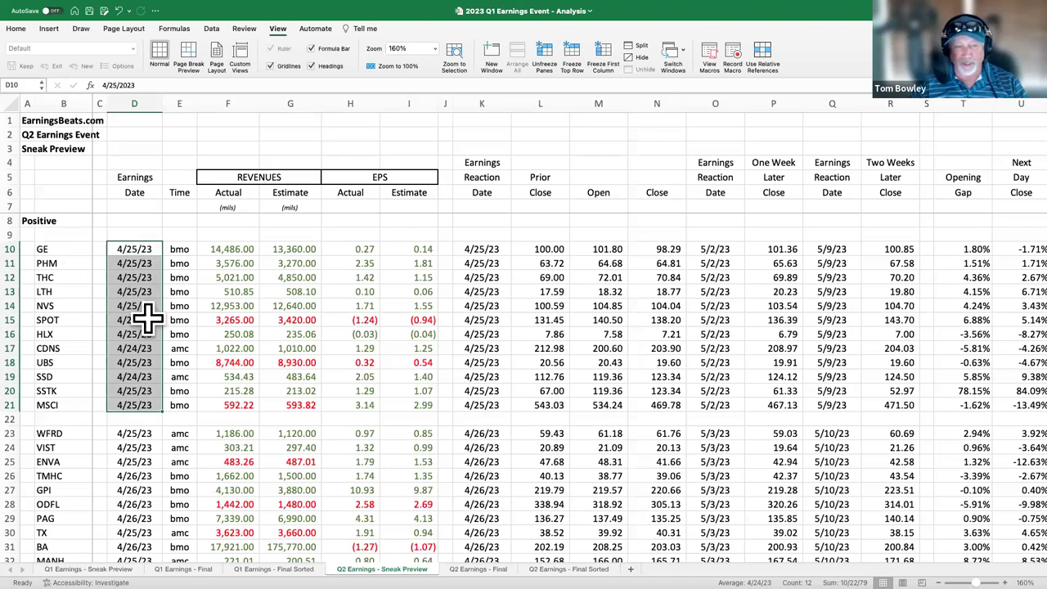
{"action": "left_click", "coordinate": [145, 348]}
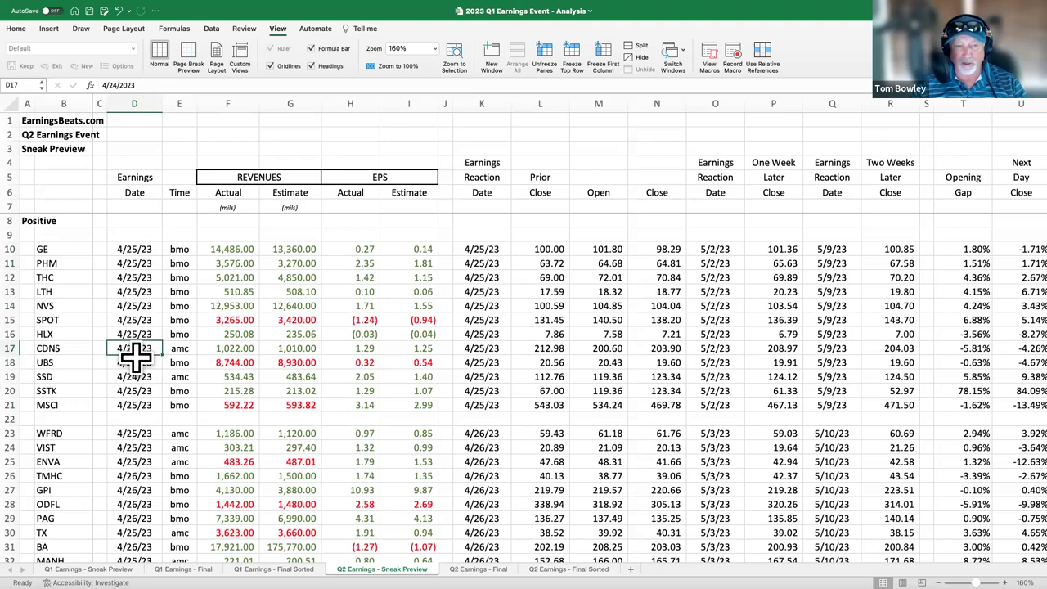
{"action": "left_click", "coordinate": [187, 350]}
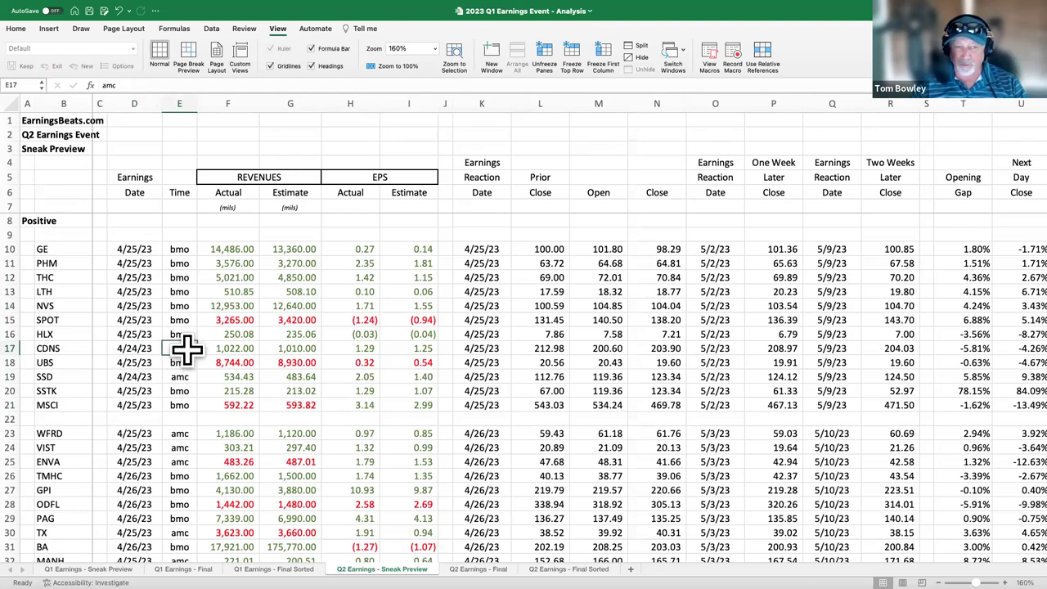
{"action": "left_click", "coordinate": [139, 324]}
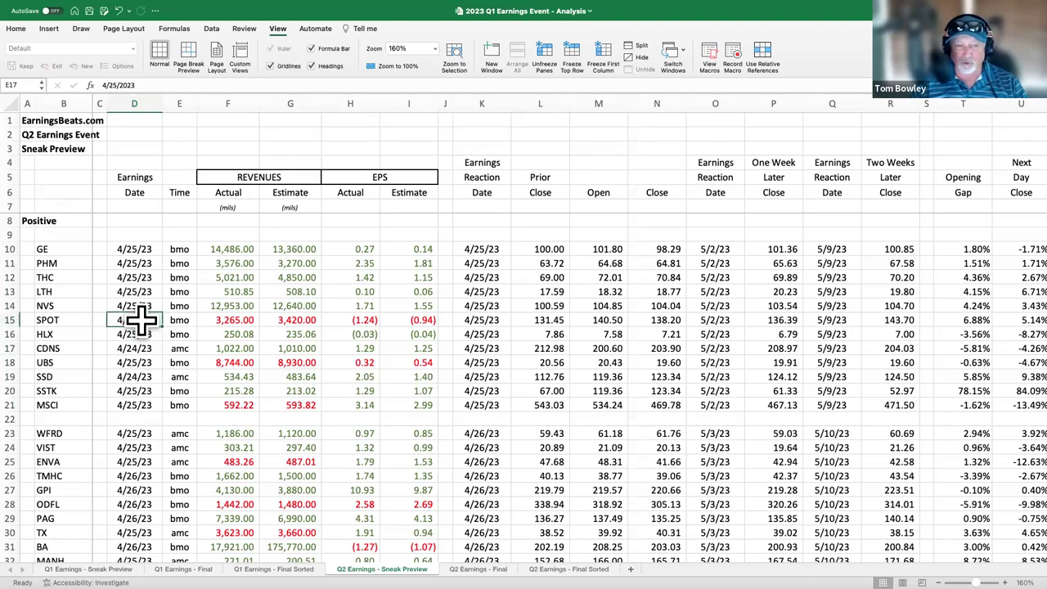
{"action": "left_click", "coordinate": [180, 322]}
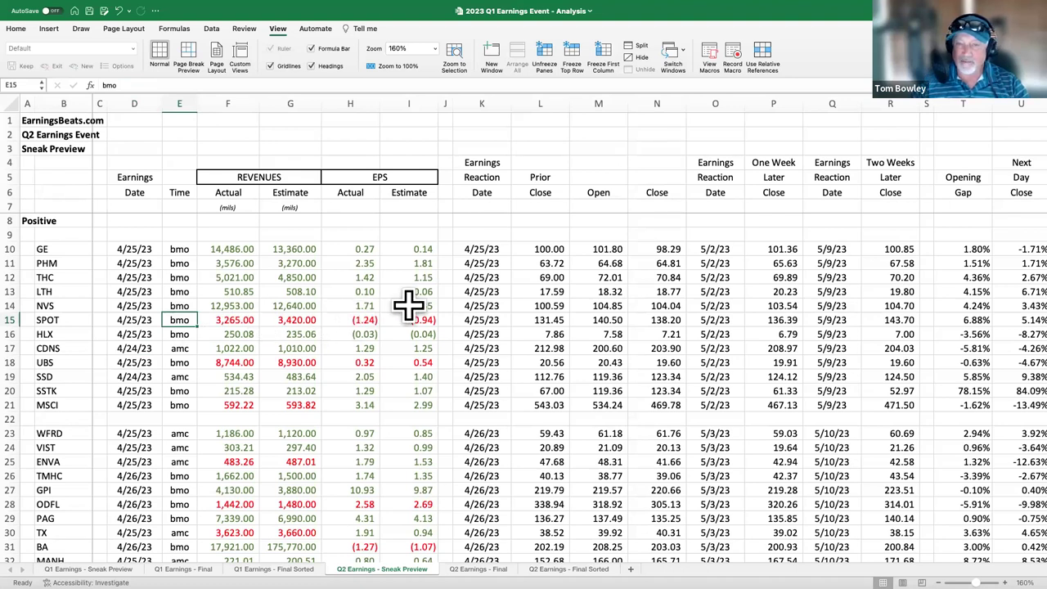
Check GE's prior close in L10 and open in M10 against its earnings date and reporting time in D10:E10.
{"action": "left_click", "coordinate": [547, 250]}
{"action": "left_click", "coordinate": [606, 250]}
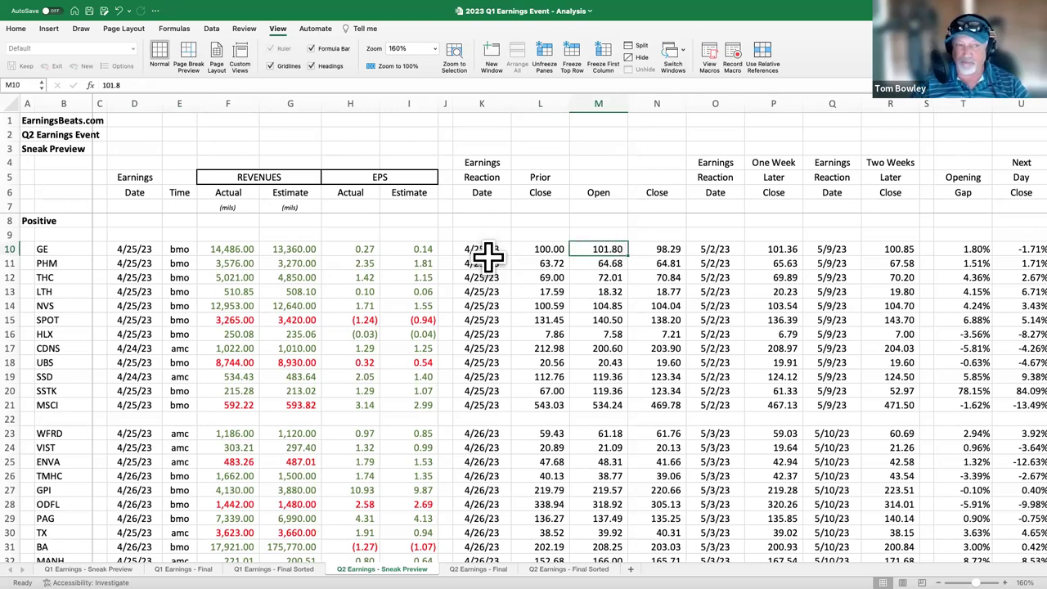
{"action": "left_click", "coordinate": [145, 247]}
{"action": "left_click", "coordinate": [183, 249]}
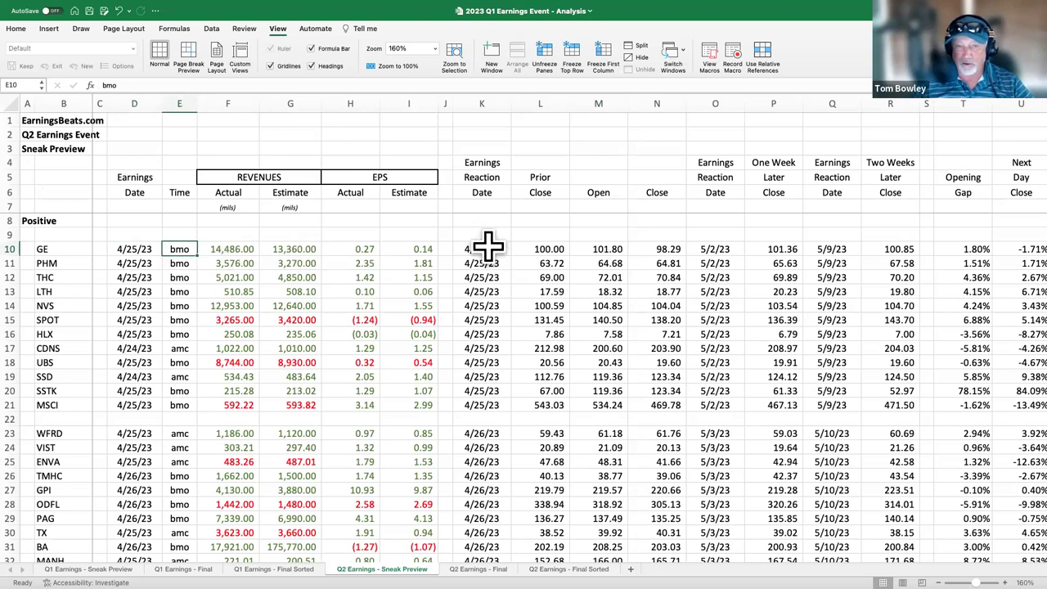
{"action": "left_click", "coordinate": [553, 250]}
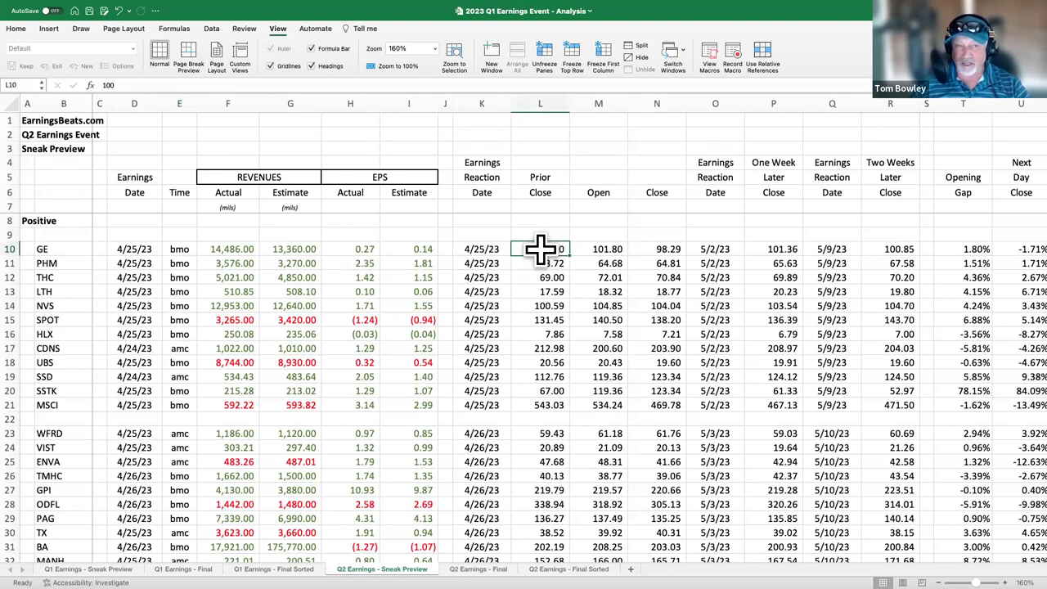
Compare the CDNS earnings date, time and reaction date in row 17 with the dates and times of SPOT and HLX.
{"action": "left_click", "coordinate": [141, 348]}
{"action": "left_click", "coordinate": [179, 349]}
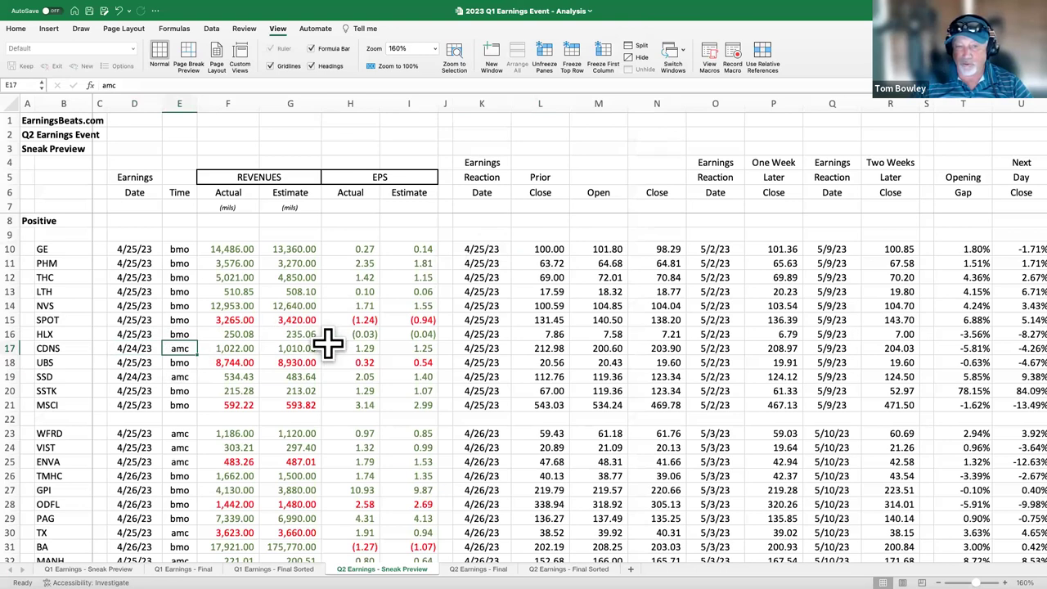
{"action": "left_click", "coordinate": [474, 348]}
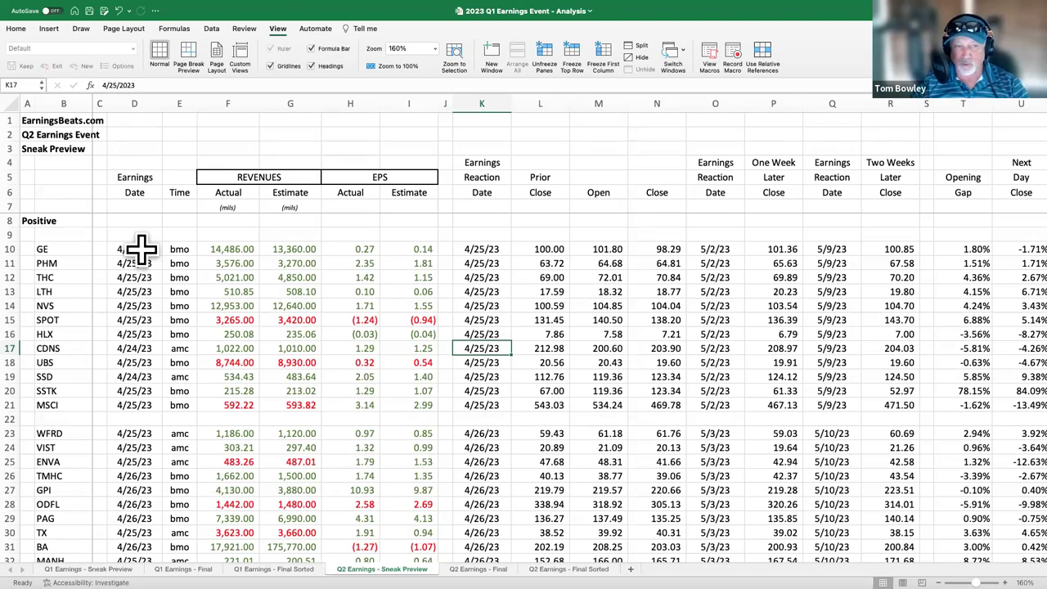
{"action": "left_click", "coordinate": [138, 348]}
{"action": "left_click", "coordinate": [140, 320]}
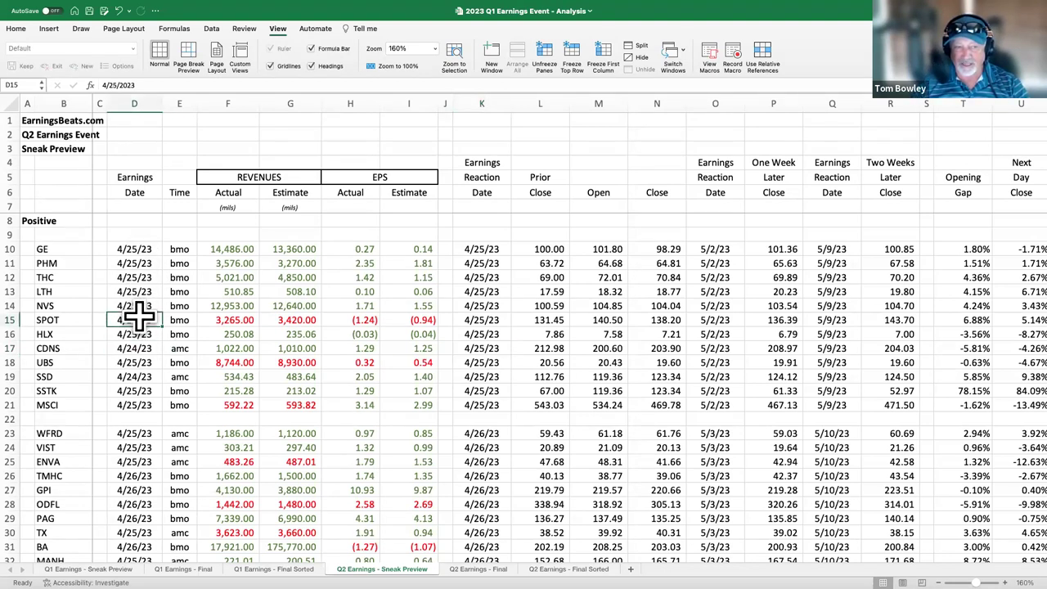
{"action": "left_click", "coordinate": [139, 363]}
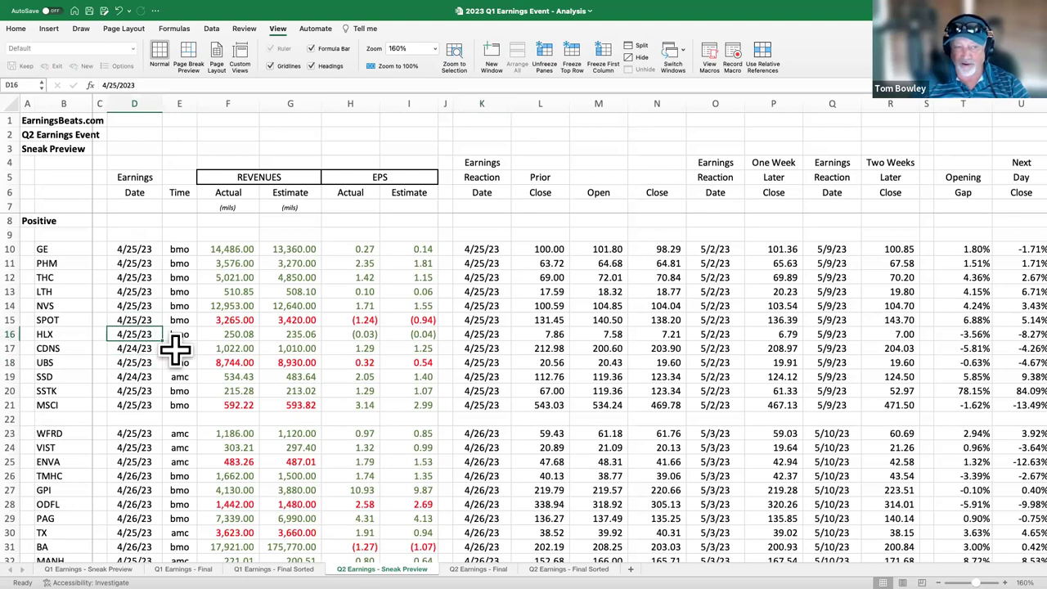
{"action": "left_click", "coordinate": [184, 349]}
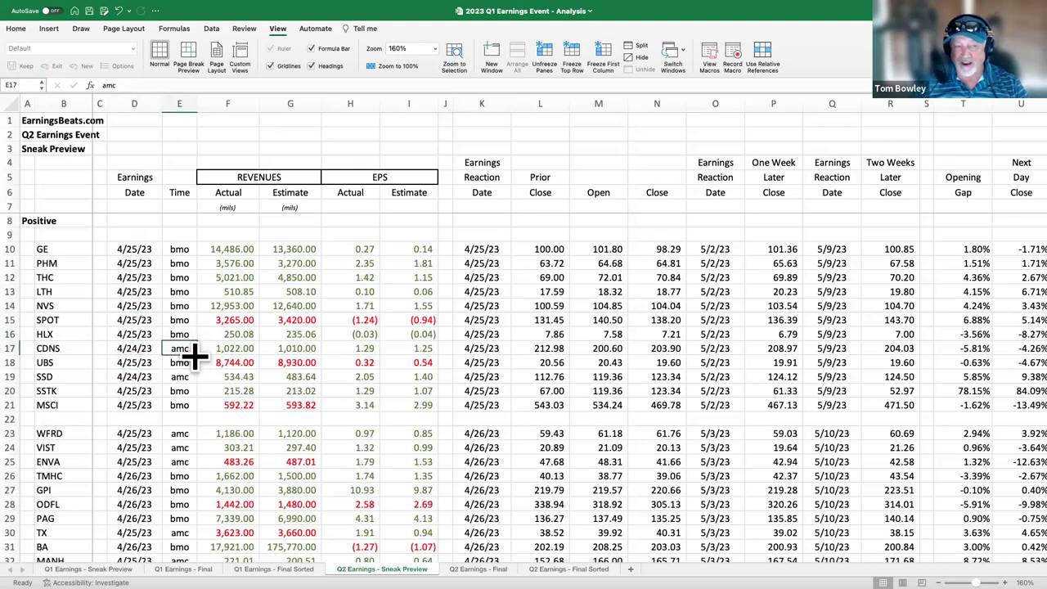
{"action": "left_click", "coordinate": [182, 335]}
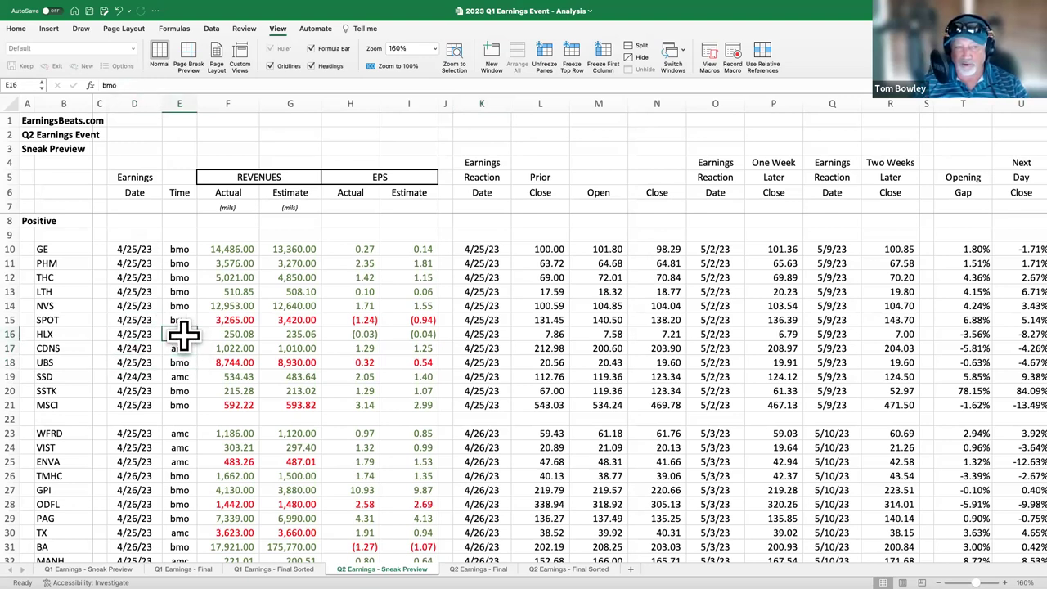
Check the earnings dates and times of WFRD and TMHC, and select the ALGN and FTAI times in E37:E38.
{"action": "scroll", "coordinate": [152, 446], "scroll_direction": "down", "scroll_amount": 2}
{"action": "scroll", "coordinate": [151, 446], "scroll_direction": "down", "scroll_amount": 2}
{"action": "left_click", "coordinate": [140, 358]}
{"action": "left_click", "coordinate": [179, 357]}
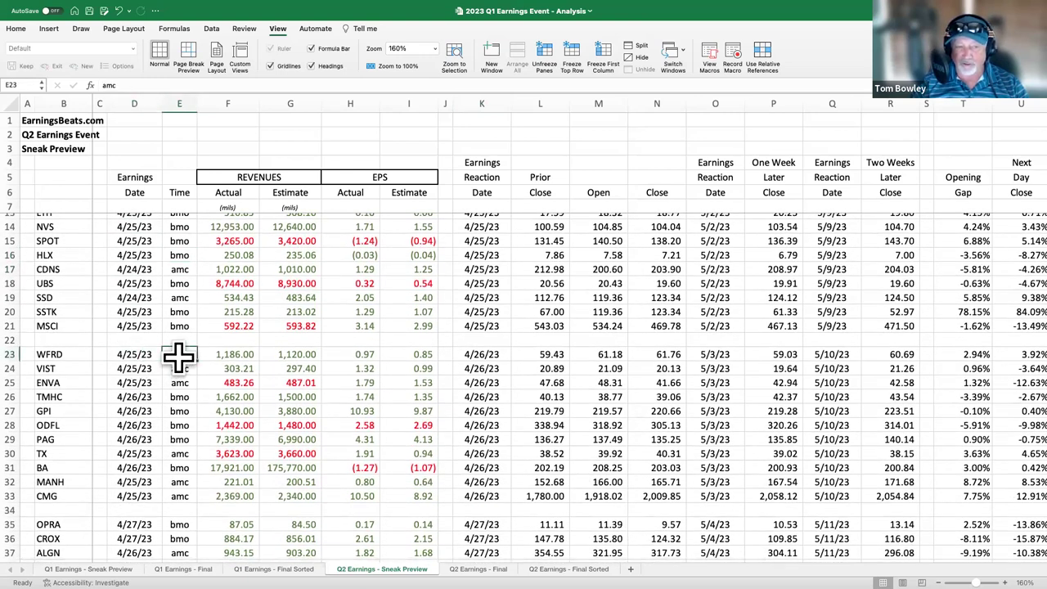
{"action": "left_click", "coordinate": [152, 397]}
{"action": "left_click", "coordinate": [187, 396]}
{"action": "scroll", "coordinate": [198, 409], "scroll_direction": "down", "scroll_amount": 3}
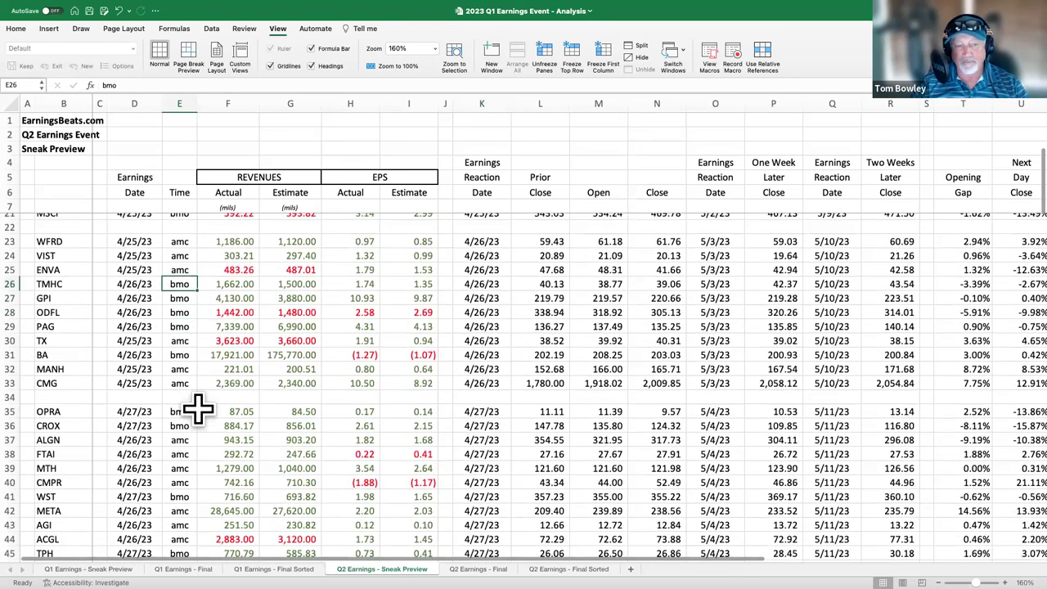
{"action": "scroll", "coordinate": [198, 409], "scroll_direction": "down", "scroll_amount": 1}
{"action": "left_click_drag", "start_coordinate": [181, 411], "coordinate": [182, 419]}
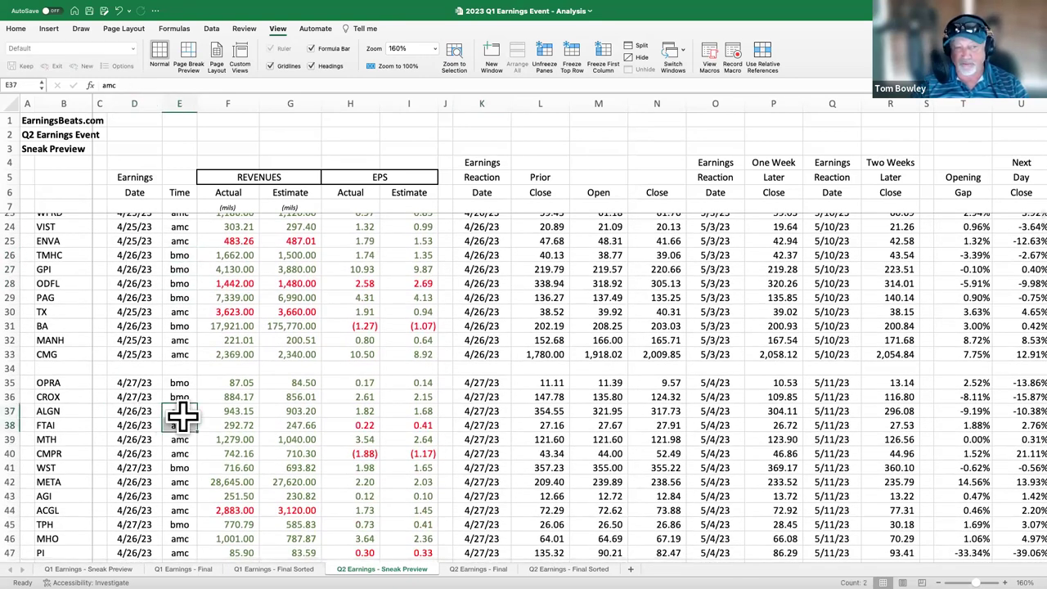
Look over the date-grouped positive stocks and the Negative section starting at row 88.
{"action": "scroll", "coordinate": [164, 401], "scroll_direction": "up", "scroll_amount": 5}
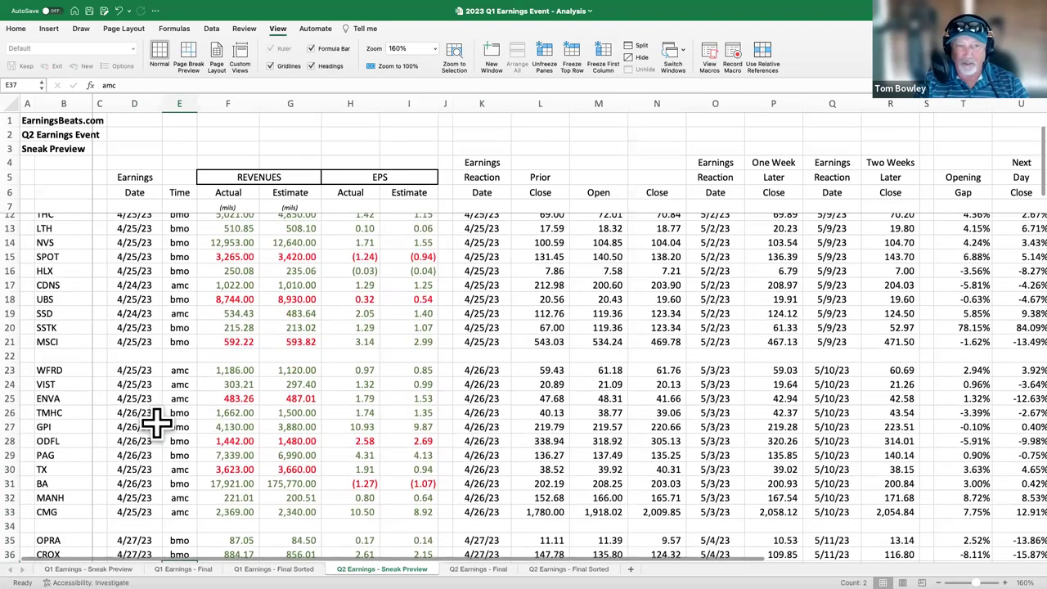
{"action": "scroll", "coordinate": [112, 338], "scroll_direction": "up", "scroll_amount": 2}
{"action": "scroll", "coordinate": [112, 338], "scroll_direction": "down", "scroll_amount": 10}
{"action": "scroll", "coordinate": [112, 338], "scroll_direction": "down", "scroll_amount": 15}
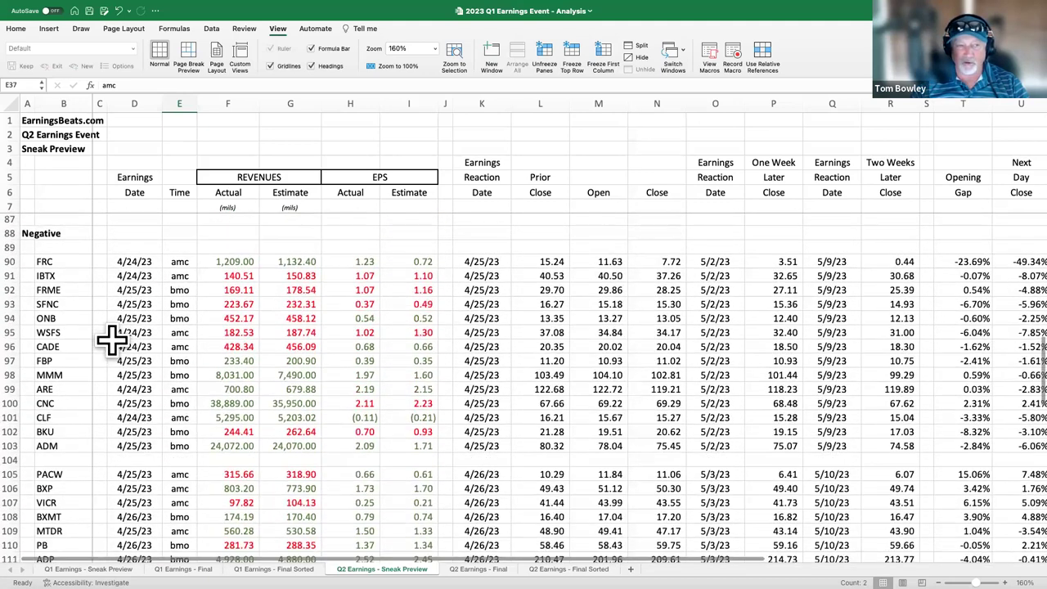
{"action": "scroll", "coordinate": [152, 411], "scroll_direction": "up", "scroll_amount": 1}
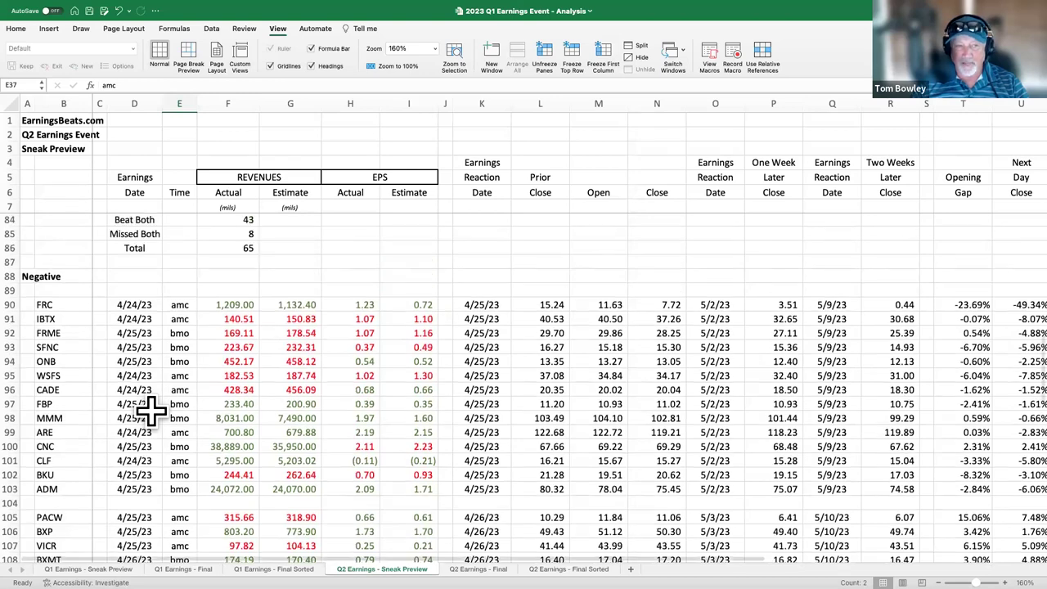
Return to GE in row 10 and check its actual and estimated revenues and EPS in F10:I10.
{"action": "scroll", "coordinate": [152, 411], "scroll_direction": "up", "scroll_amount": 20}
{"action": "scroll", "coordinate": [152, 411], "scroll_direction": "up", "scroll_amount": 3}
{"action": "left_click", "coordinate": [238, 249]}
{"action": "left_click", "coordinate": [294, 249]}
{"action": "left_click", "coordinate": [360, 249]}
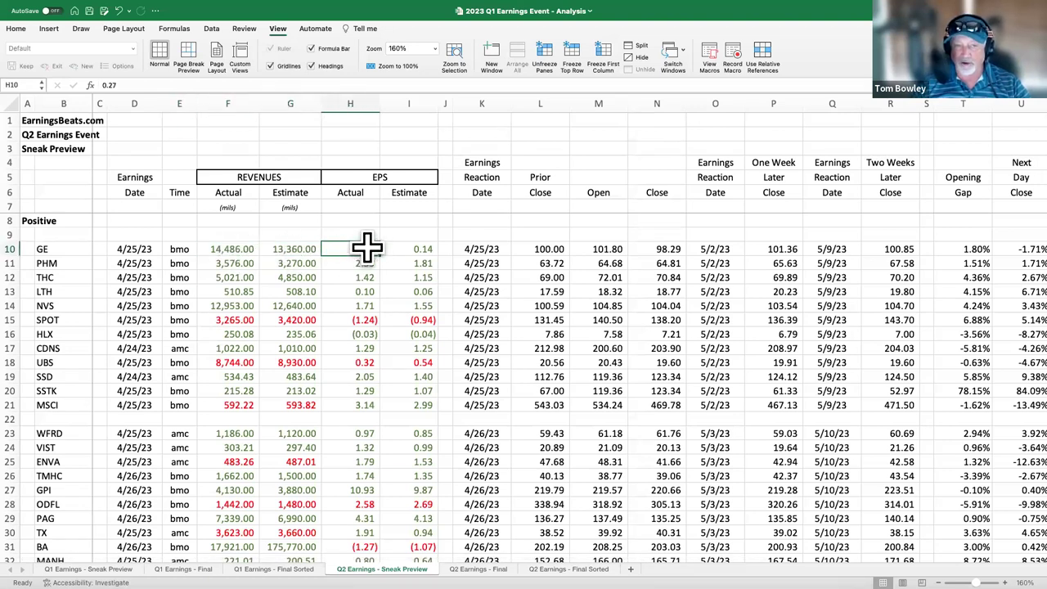
{"action": "left_click", "coordinate": [420, 249]}
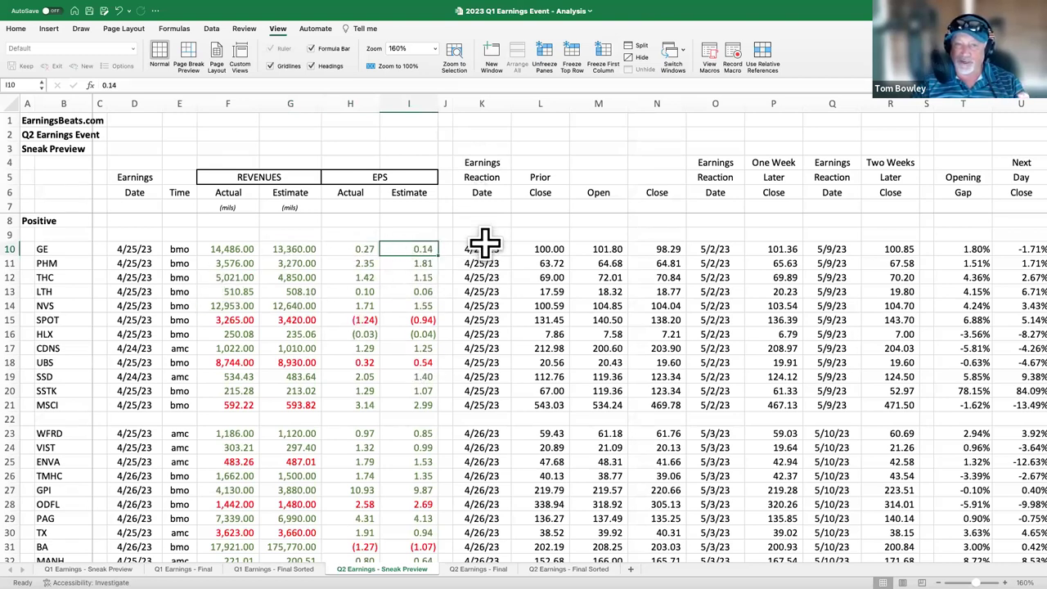
Examine GE's prior close against its earnings date, and check the prior closes of PHM and THC in L11:L12.
{"action": "left_click", "coordinate": [546, 249]}
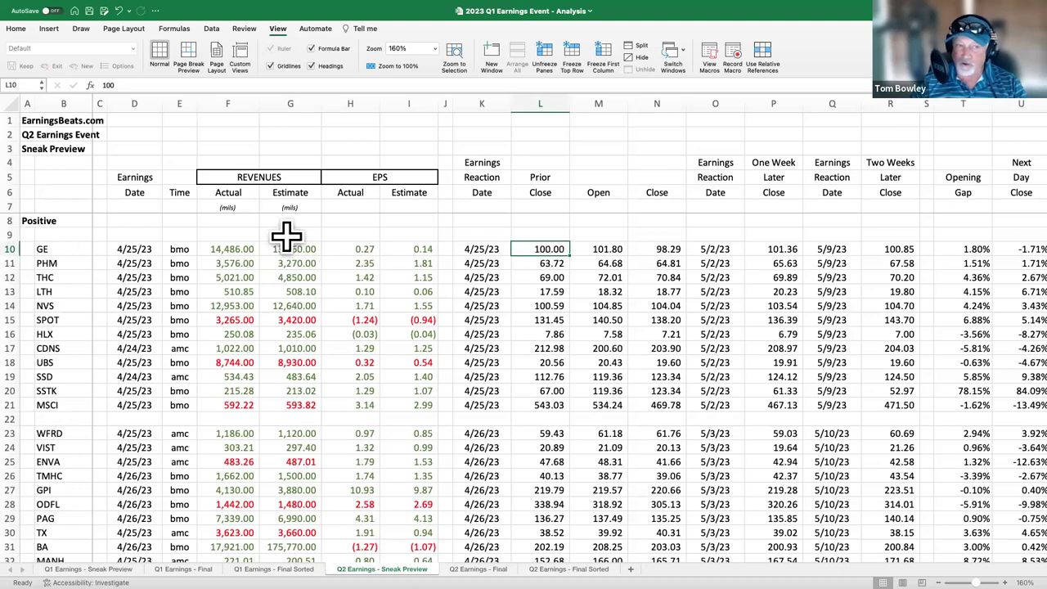
{"action": "left_click", "coordinate": [144, 249]}
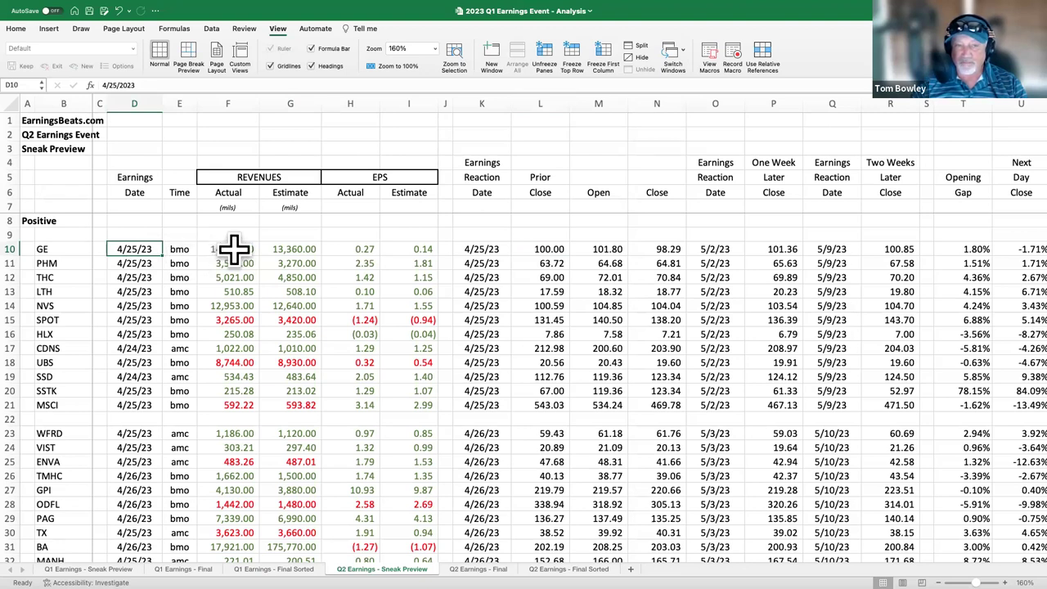
{"action": "left_click", "coordinate": [542, 249]}
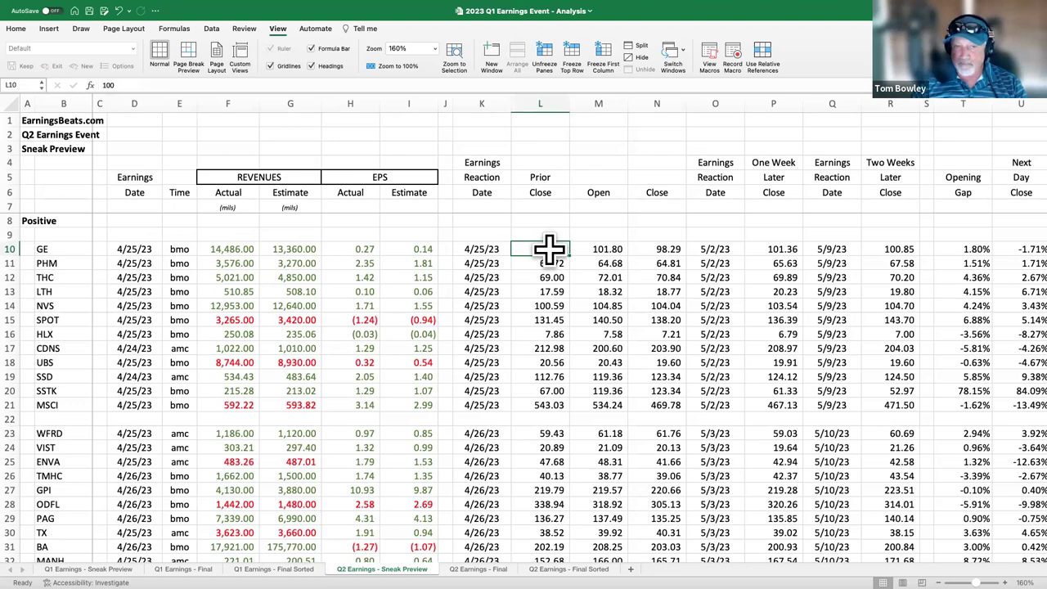
{"action": "left_click", "coordinate": [548, 263]}
{"action": "left_click", "coordinate": [548, 277]}
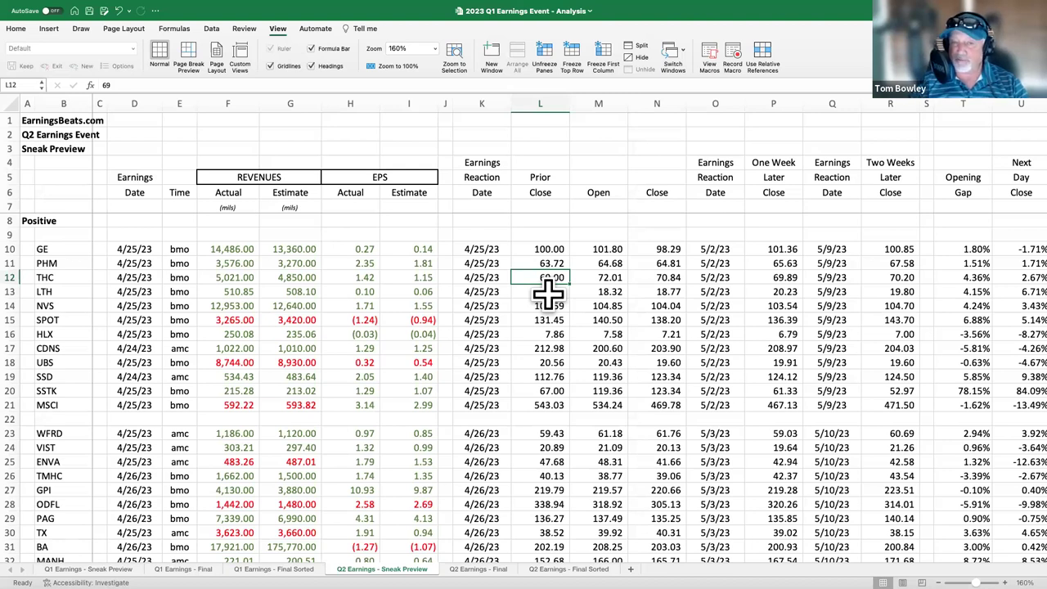
Check GE's open, close, one-week-later and two-weeks-later closes in row 10, ending on the Two Weeks heading in R4.
{"action": "left_click", "coordinate": [612, 248]}
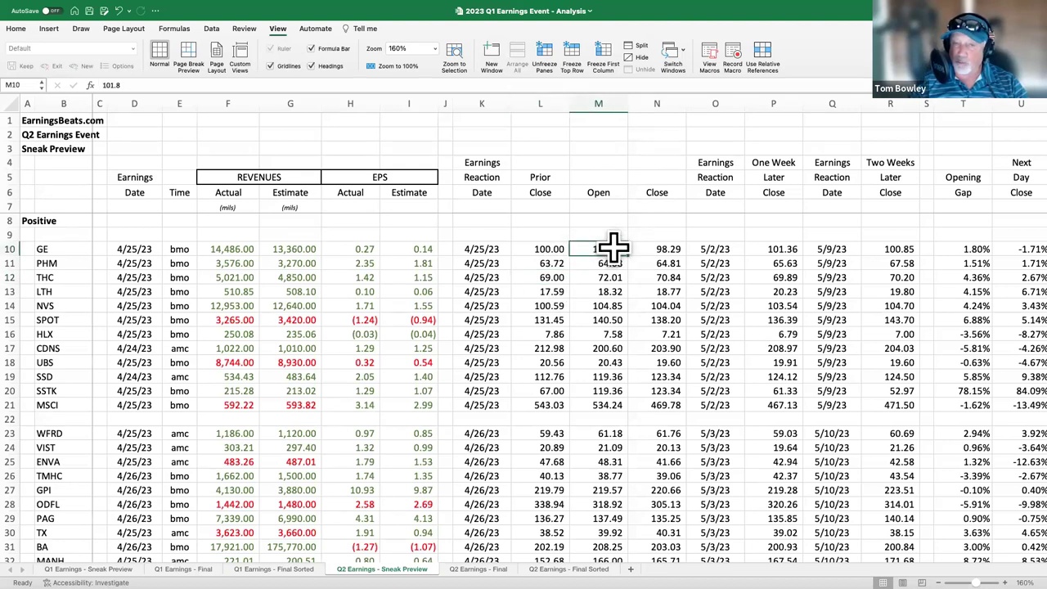
{"action": "left_click", "coordinate": [663, 248]}
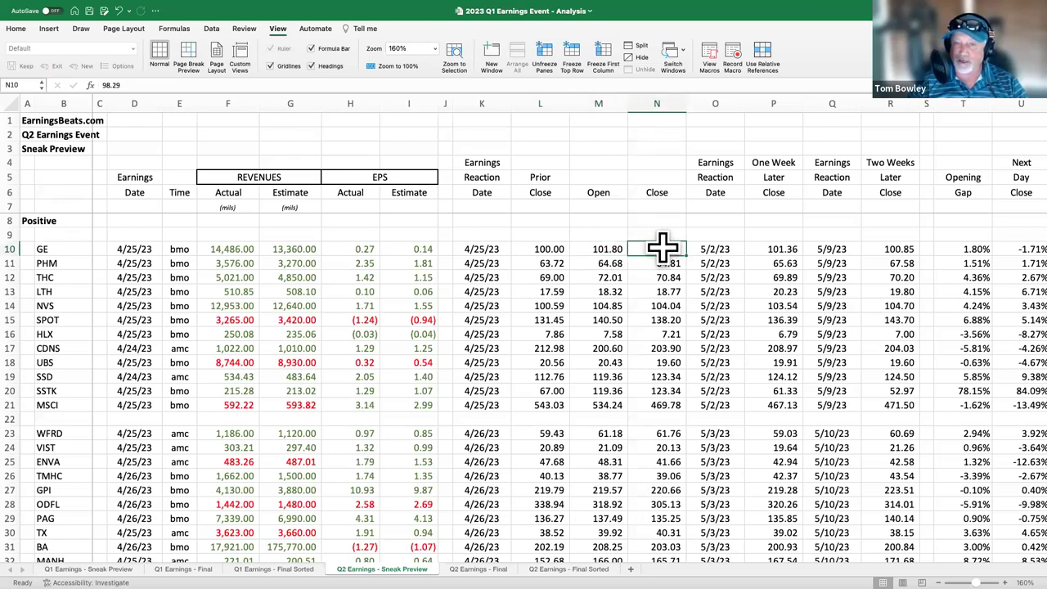
{"action": "left_click", "coordinate": [784, 247]}
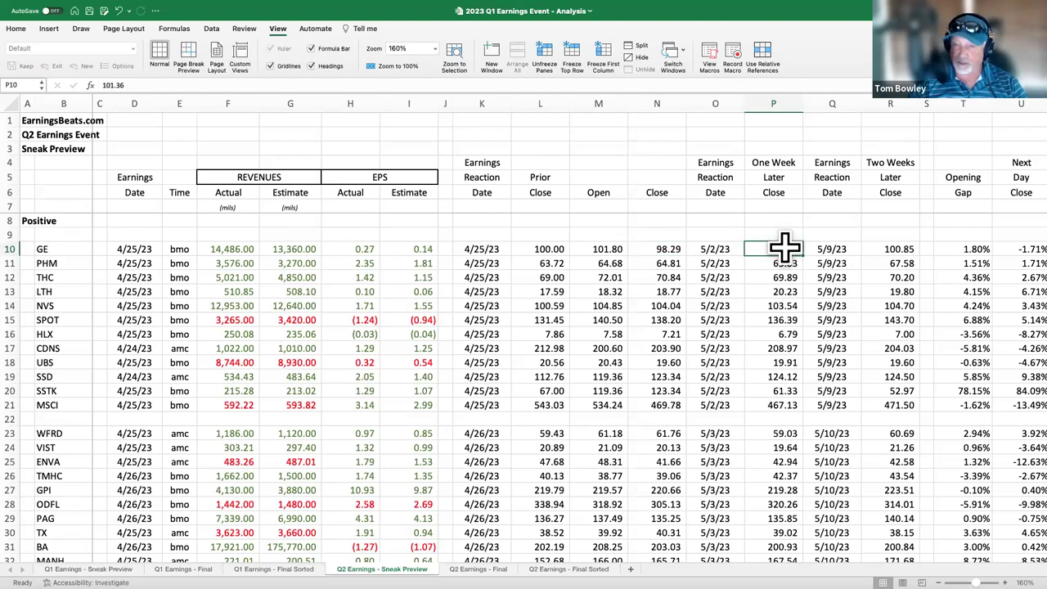
{"action": "left_click", "coordinate": [895, 247]}
{"action": "left_click", "coordinate": [887, 162]}
Inspect GE's Opening Gap formula in T10 and its source cells, the prior close in L10 and open in M10.
{"action": "scroll", "coordinate": [774, 258], "scroll_direction": "right", "scroll_amount": 5}
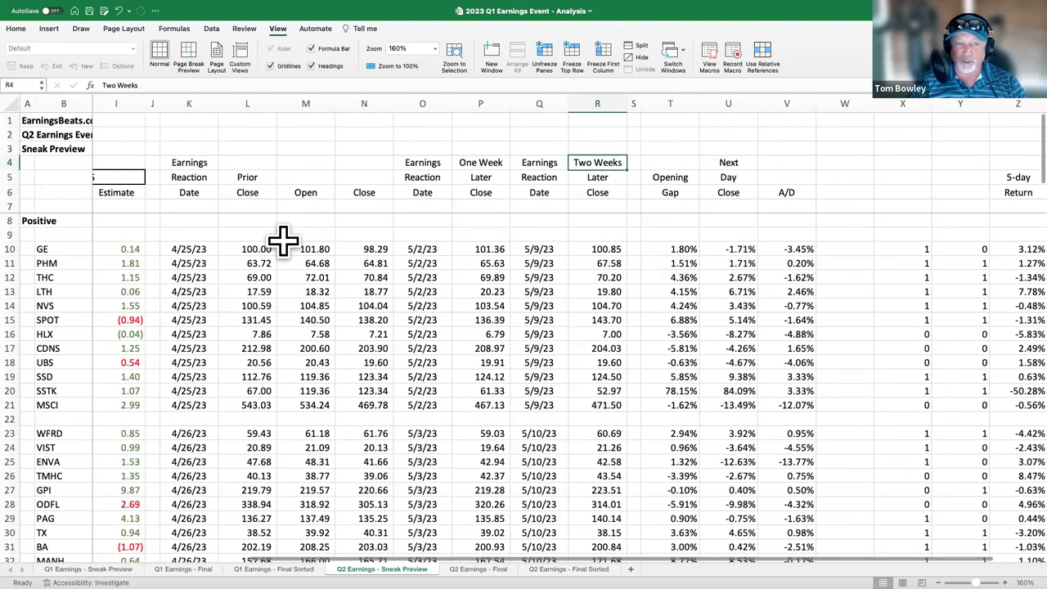
{"action": "left_click", "coordinate": [679, 253]}
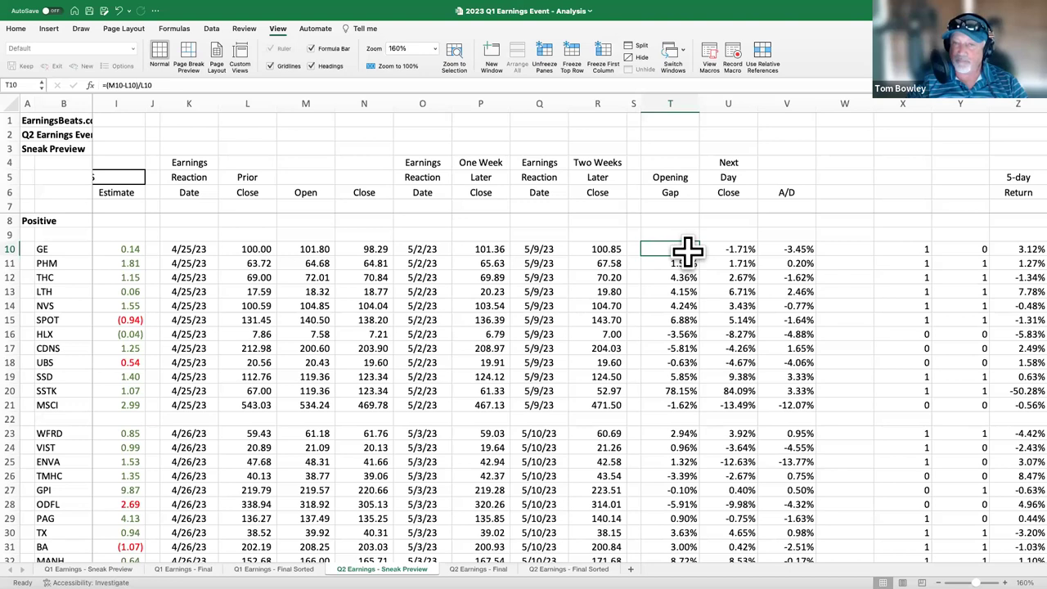
{"action": "left_click", "coordinate": [252, 248]}
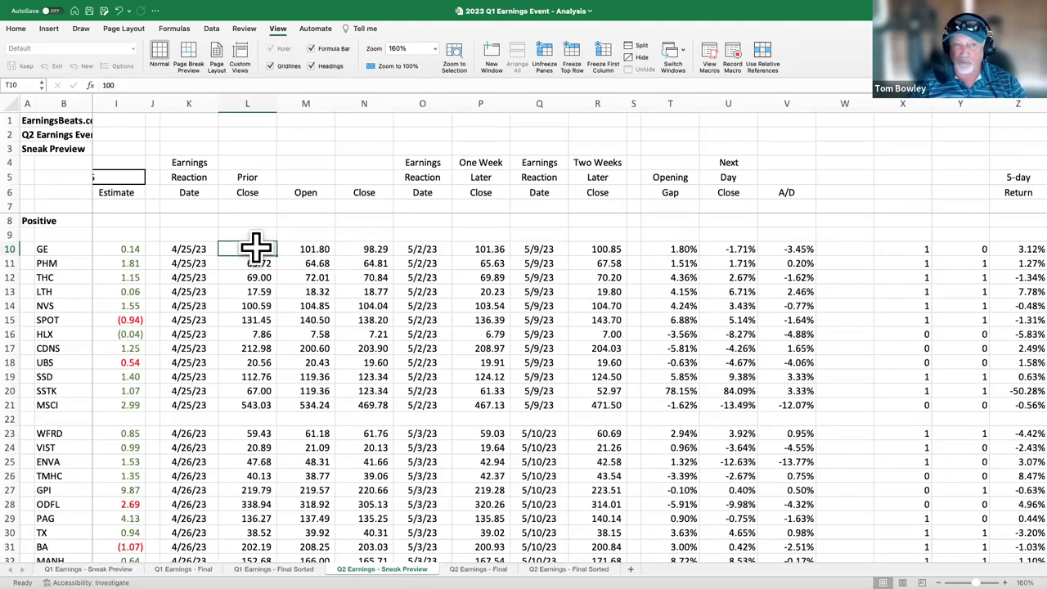
{"action": "left_click", "coordinate": [316, 250]}
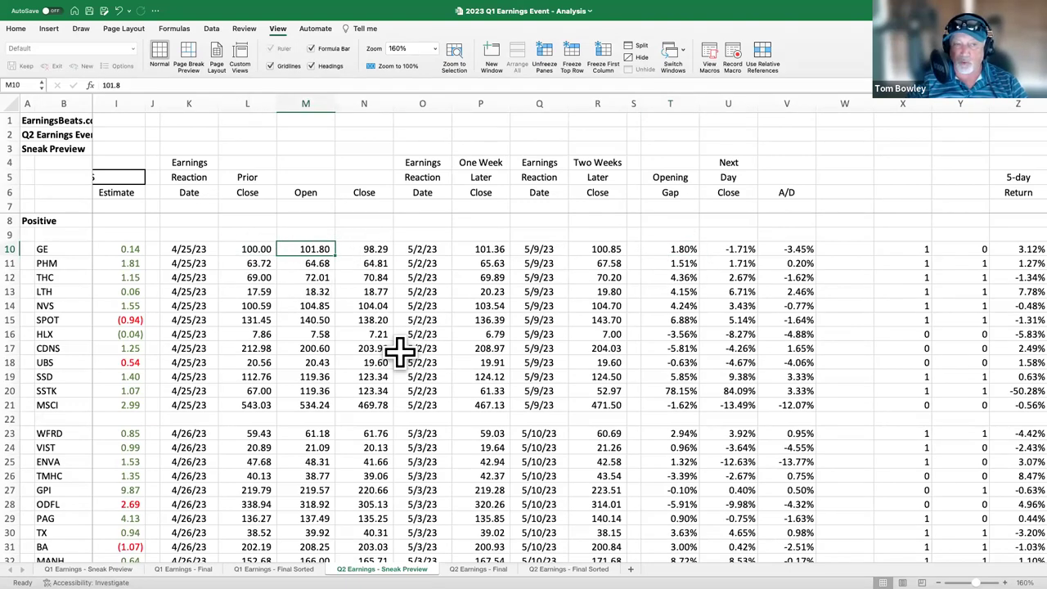
{"action": "left_click", "coordinate": [687, 247]}
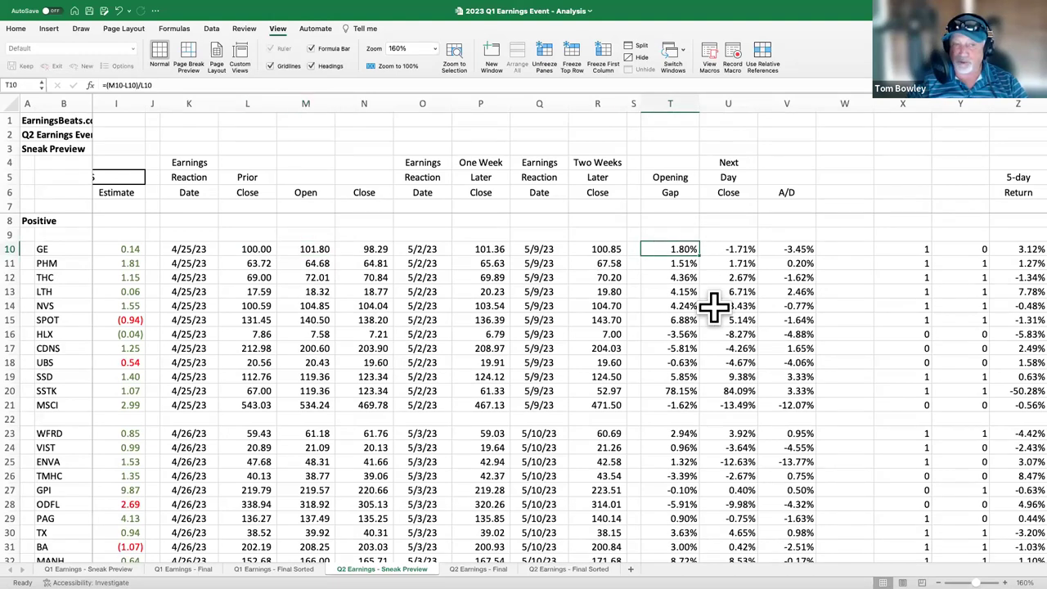
Trace GE's Next Day Close percentage in U10 from the prior close in L10 and the close in N10.
{"action": "left_click", "coordinate": [272, 252]}
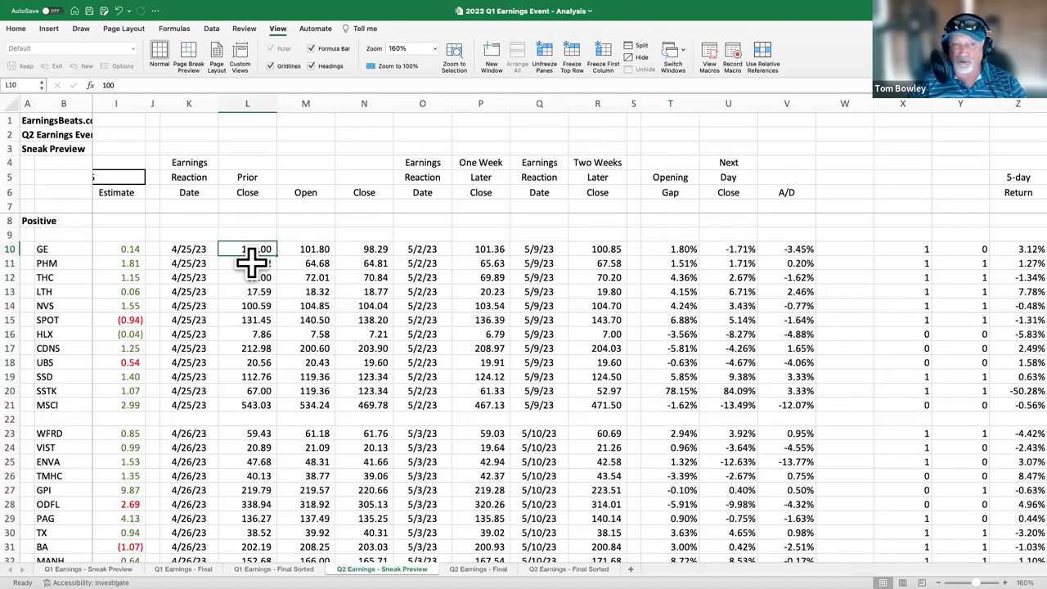
{"action": "left_click", "coordinate": [355, 247]}
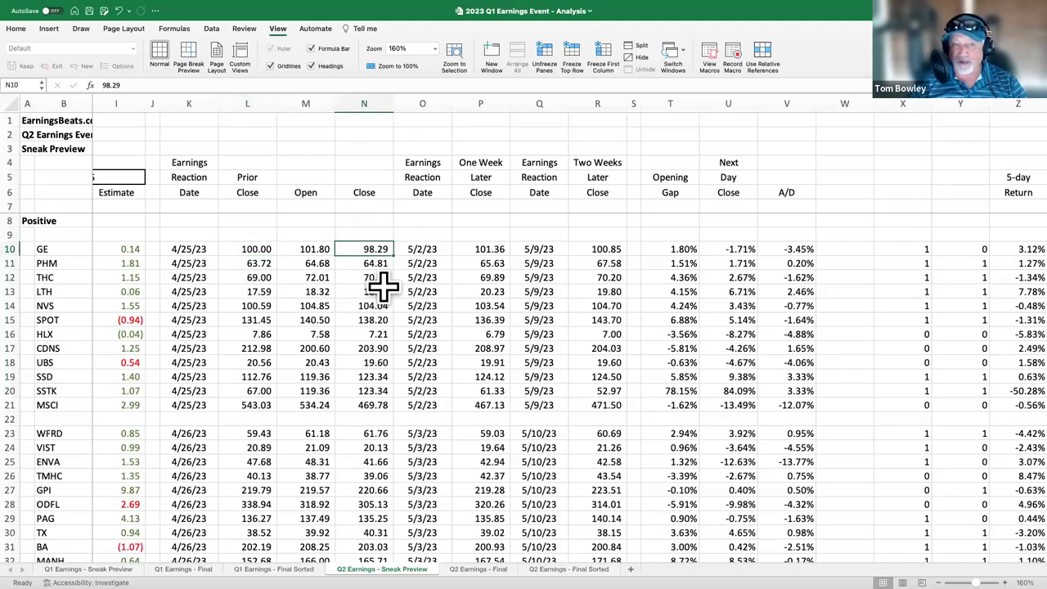
{"action": "left_click", "coordinate": [740, 249]}
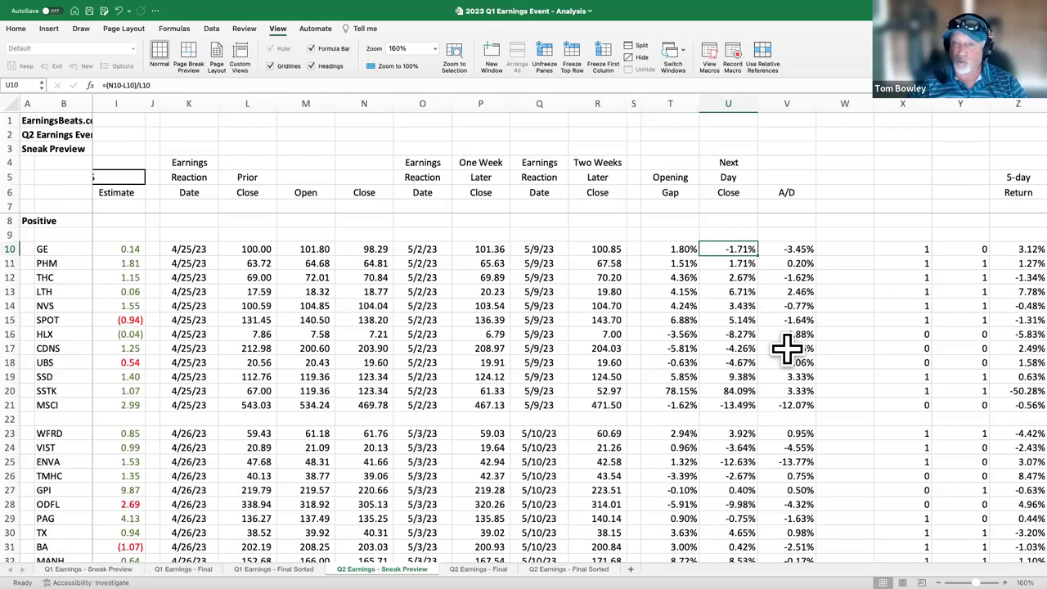
Inspect GE's A/D formula in V10 and its source cells, the open in M10 and close in N10.
{"action": "left_click", "coordinate": [801, 248]}
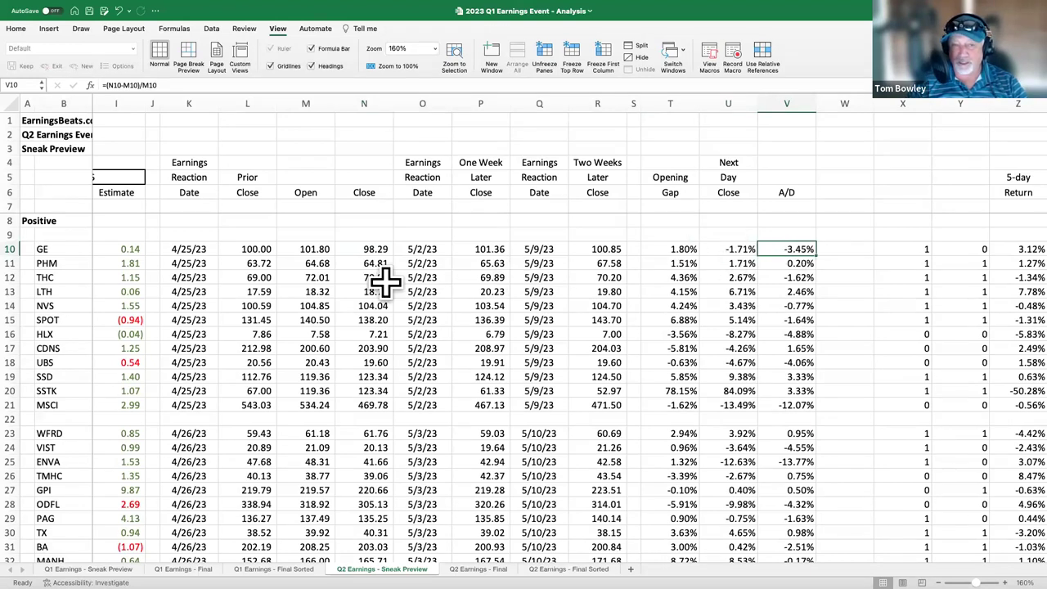
{"action": "left_click", "coordinate": [308, 249]}
{"action": "left_click", "coordinate": [364, 250]}
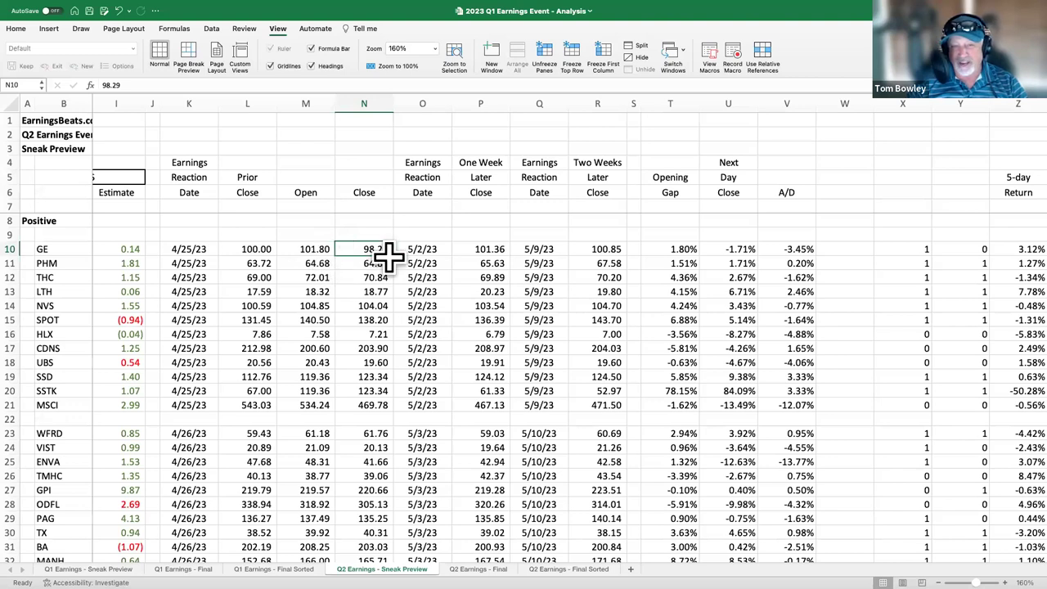
{"action": "left_click", "coordinate": [800, 250]}
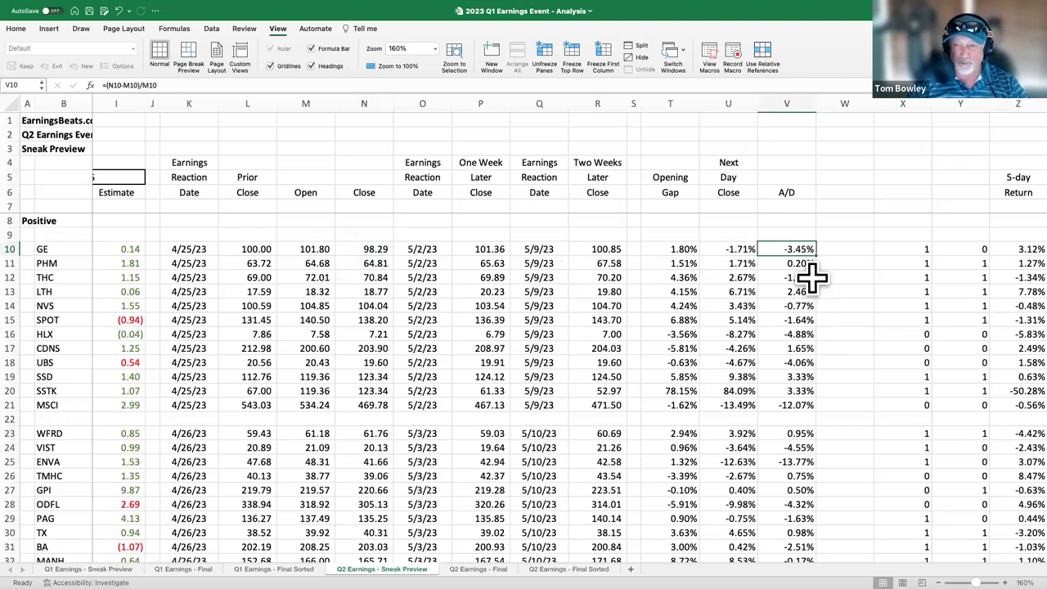
Check GE's open in M10, and inspect its 5-day and 10-day Return formulas in Z10 and AA10.
{"action": "left_click", "coordinate": [322, 249]}
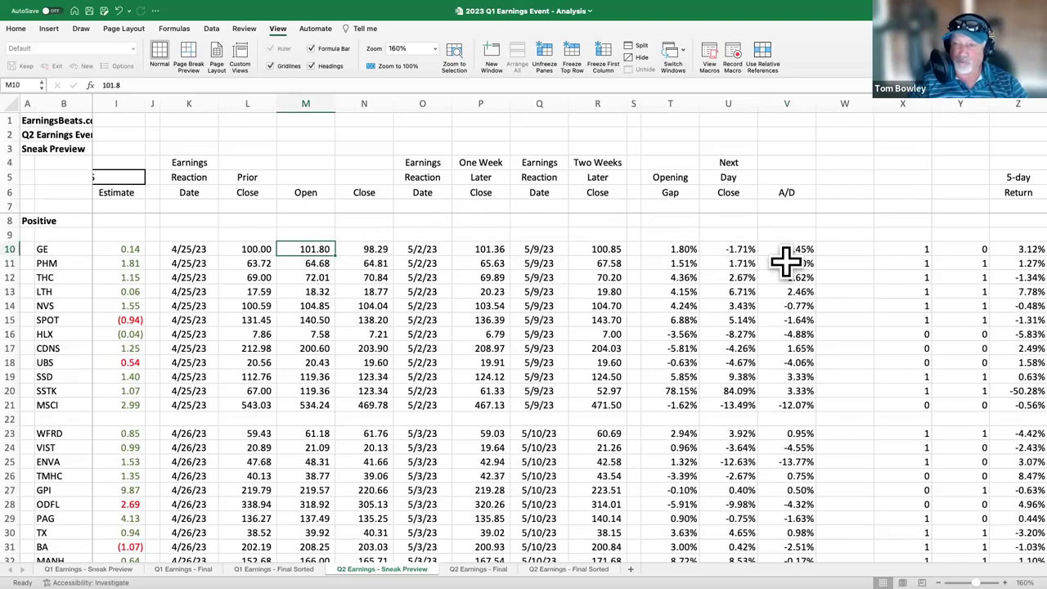
{"action": "scroll", "coordinate": [786, 260], "scroll_direction": "right", "scroll_amount": 8}
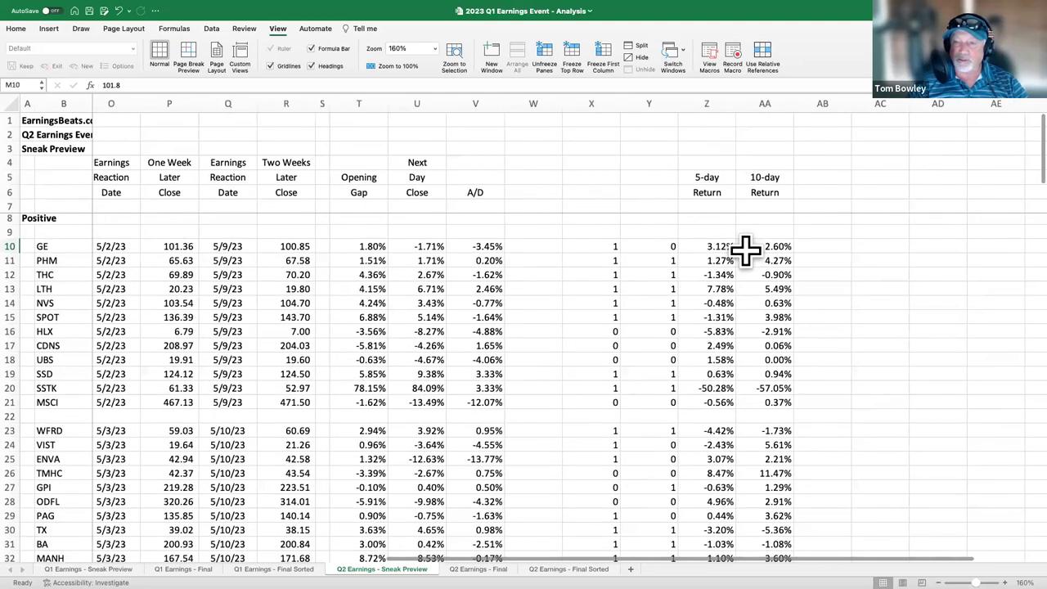
{"action": "left_click", "coordinate": [721, 249]}
{"action": "left_click", "coordinate": [777, 247]}
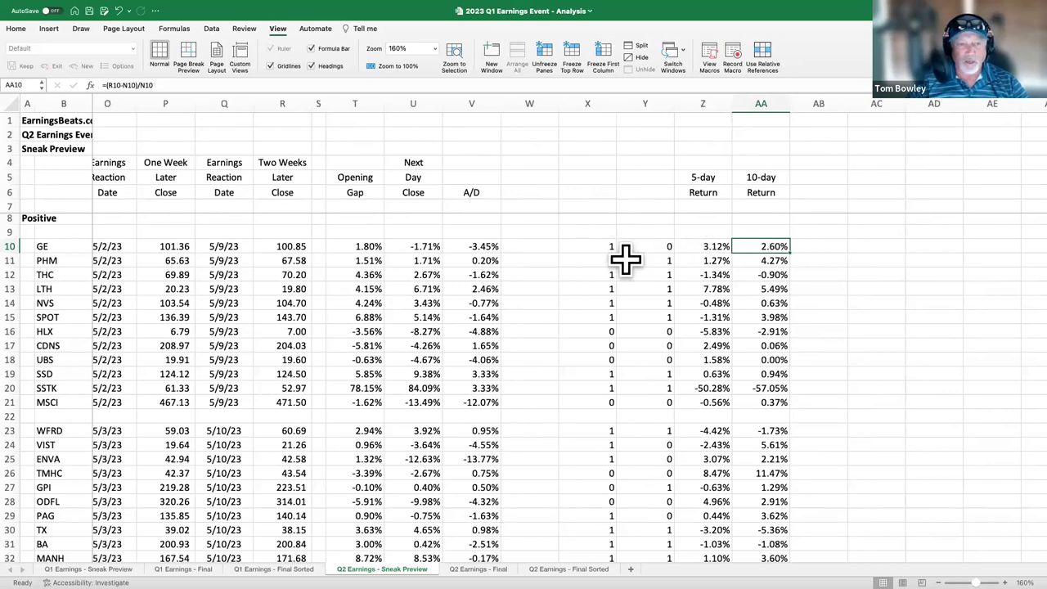
Inspect the IF flag formulas for opening gap and next-day close in X10 and Y10, plus HLX's flag in X16.
{"action": "left_click", "coordinate": [605, 243]}
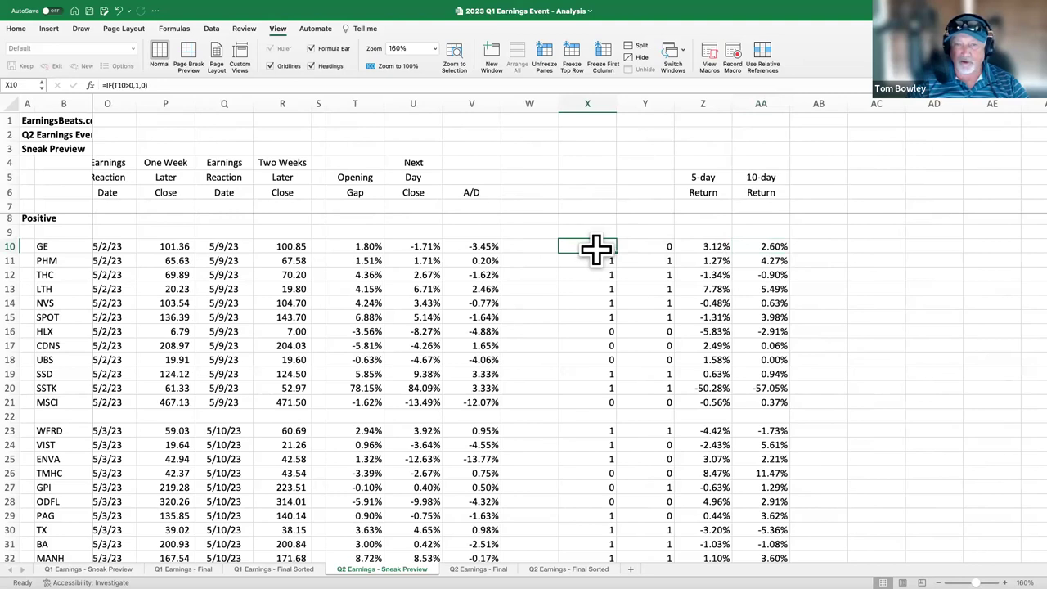
{"action": "left_click", "coordinate": [657, 245]}
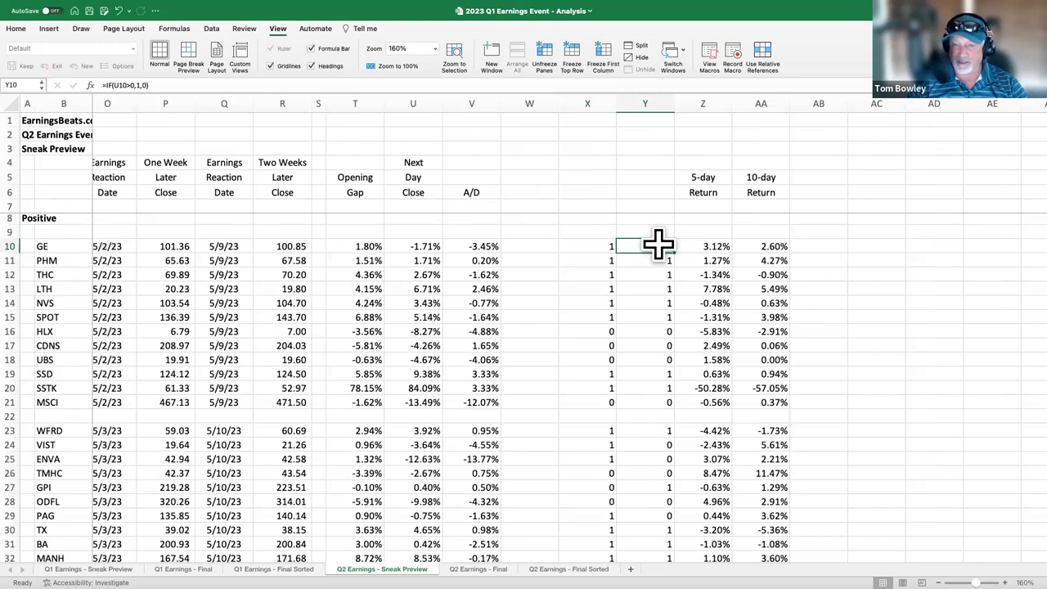
{"action": "left_click", "coordinate": [592, 246]}
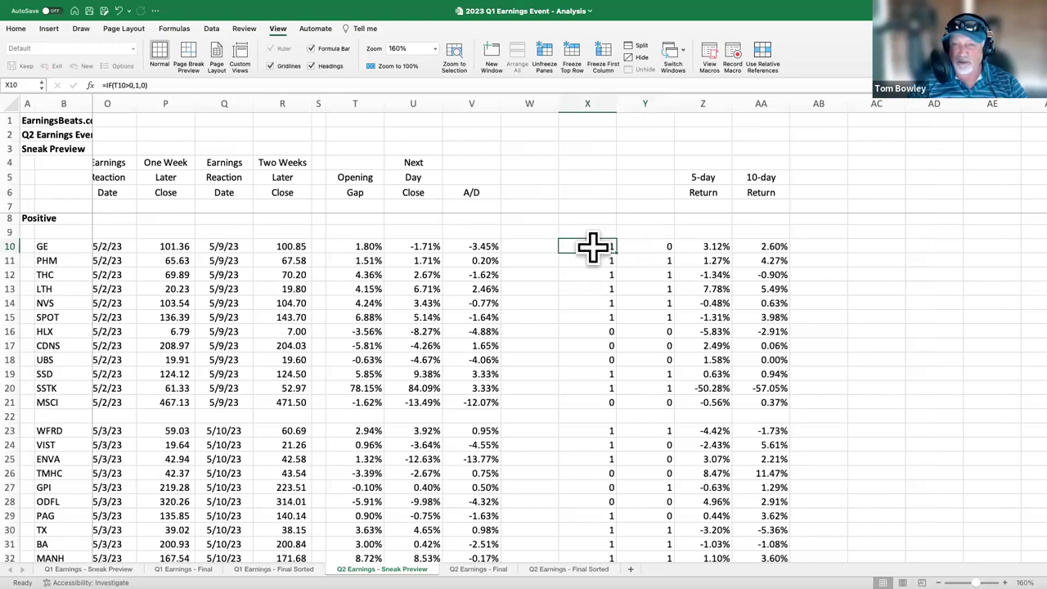
{"action": "left_click", "coordinate": [596, 330]}
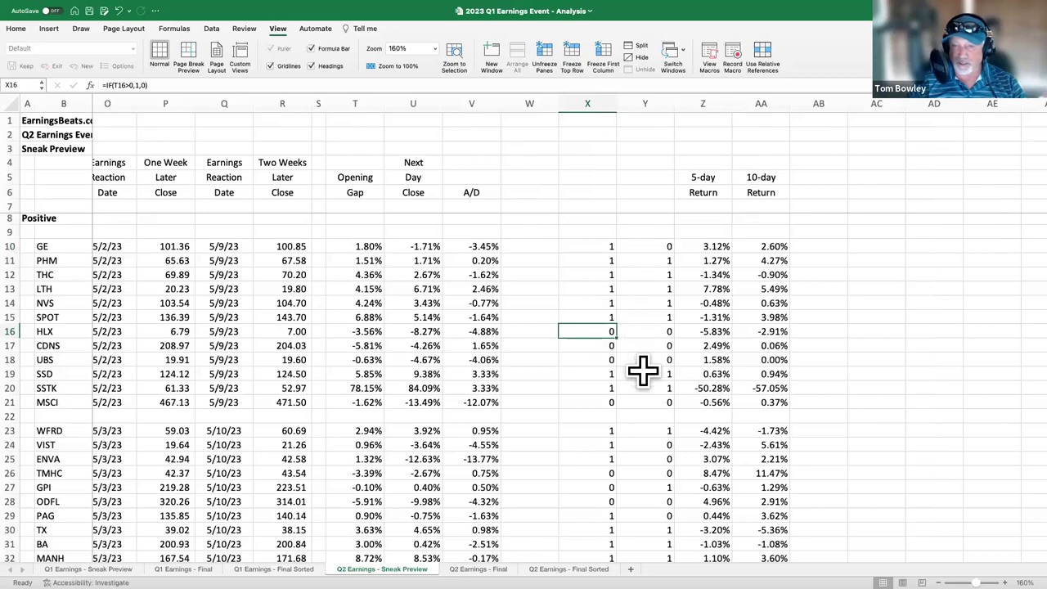
Look over the Positive group's up and down counts for columns X and Y in rows 81 and 82.
{"action": "scroll", "coordinate": [641, 336], "scroll_direction": "down", "scroll_amount": 3}
{"action": "scroll", "coordinate": [641, 336], "scroll_direction": "down", "scroll_amount": 20}
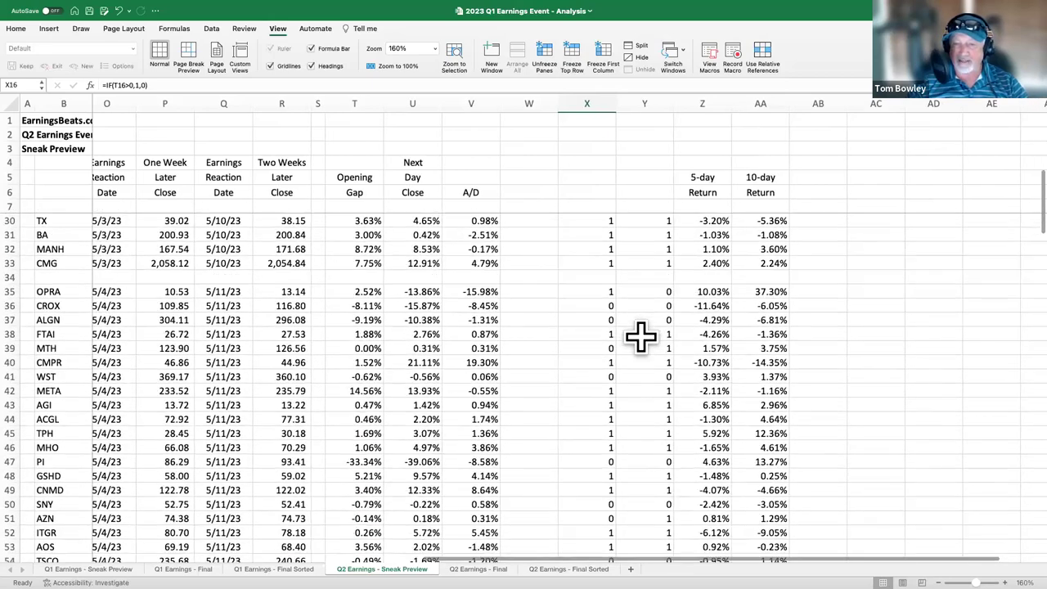
{"action": "scroll", "coordinate": [641, 336], "scroll_direction": "down", "scroll_amount": 1}
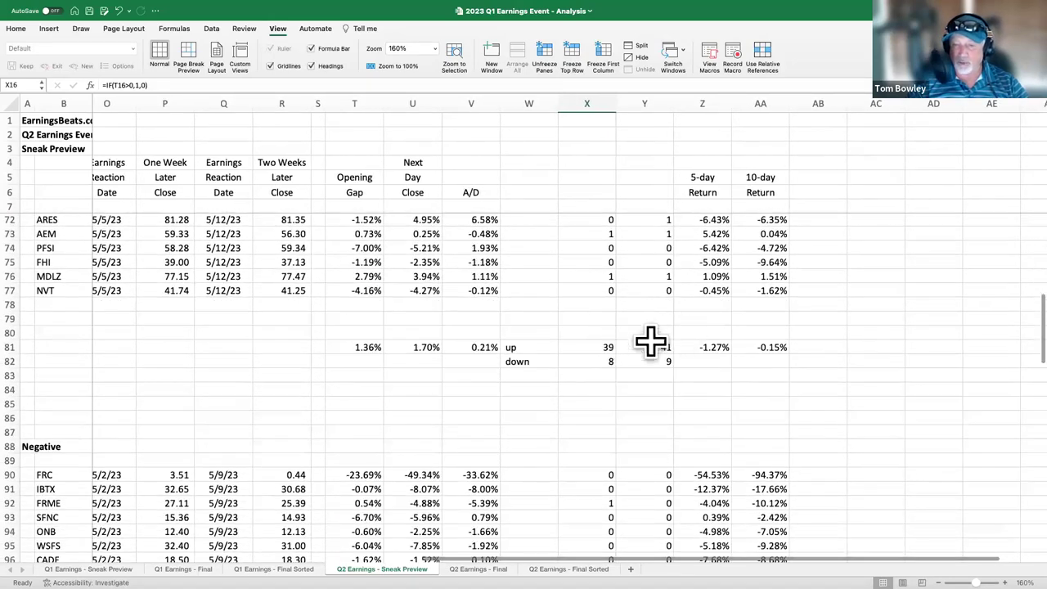
Return to the start of the sheet and review the Positive stock list grouped by earnings reaction date.
{"action": "scroll", "coordinate": [601, 346], "scroll_direction": "up", "scroll_amount": 4}
{"action": "scroll", "coordinate": [601, 346], "scroll_direction": "left", "scroll_amount": 1}
{"action": "scroll", "coordinate": [597, 353], "scroll_direction": "up", "scroll_amount": 18}
{"action": "scroll", "coordinate": [598, 353], "scroll_direction": "left", "scroll_amount": 4}
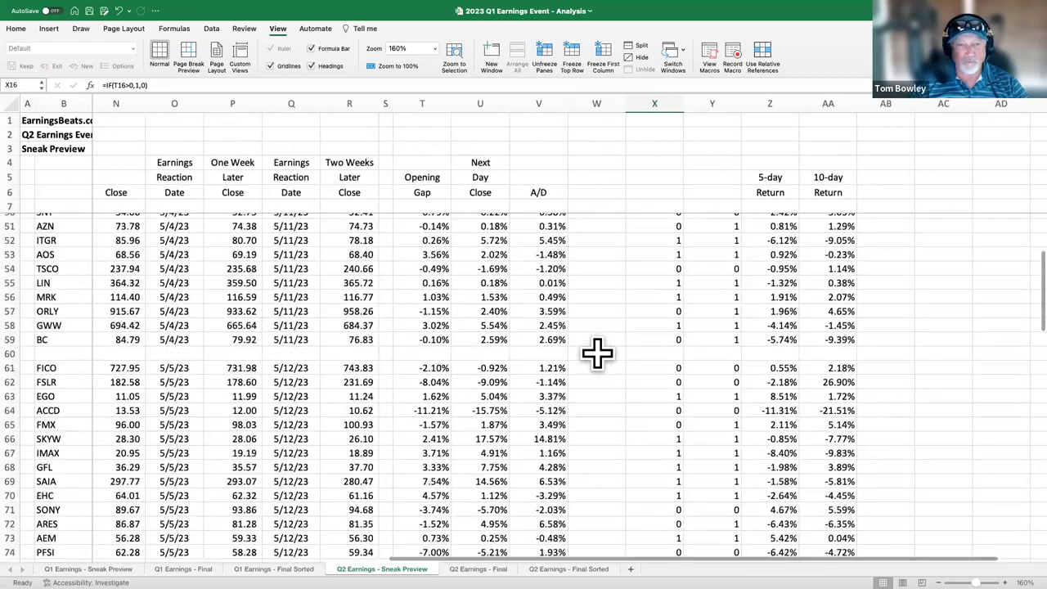
{"action": "scroll", "coordinate": [597, 352], "scroll_direction": "up", "scroll_amount": 1}
{"action": "scroll", "coordinate": [597, 352], "scroll_direction": "left", "scroll_amount": 2}
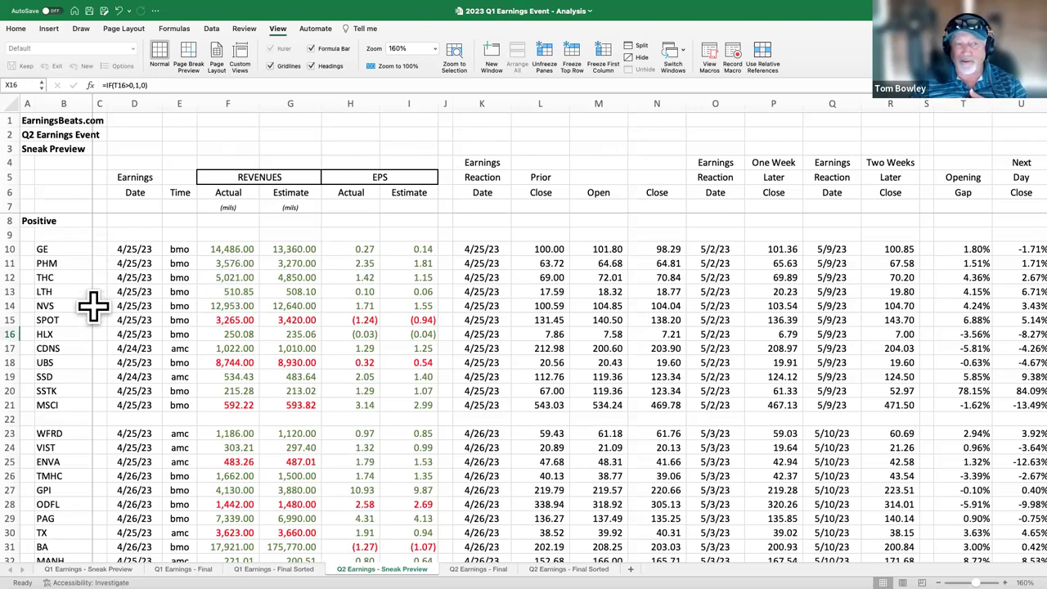
{"action": "scroll", "coordinate": [93, 306], "scroll_direction": "down", "scroll_amount": 5}
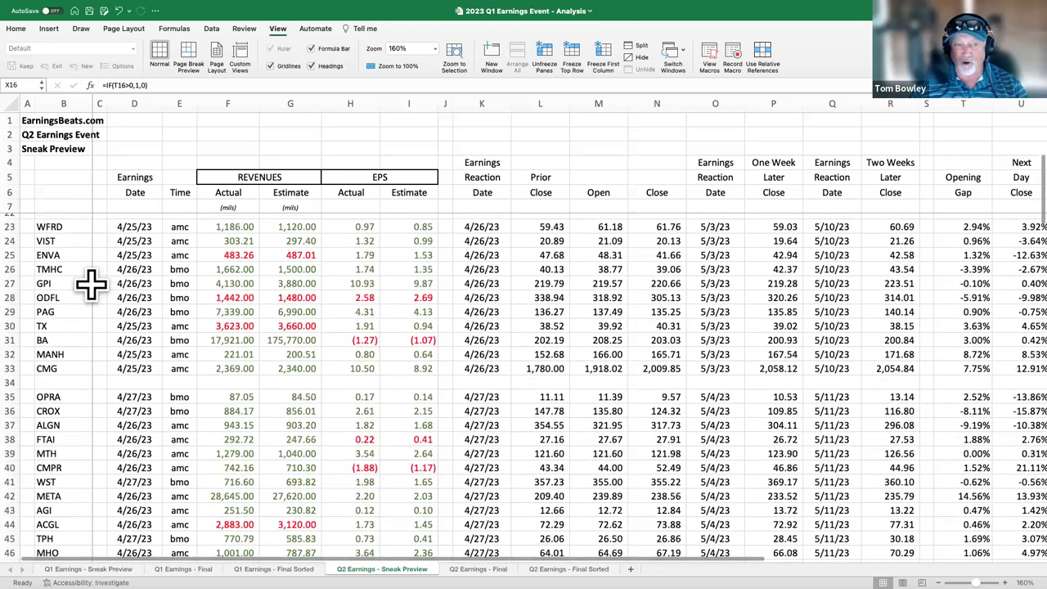
{"action": "scroll", "coordinate": [107, 341], "scroll_direction": "up", "scroll_amount": 5}
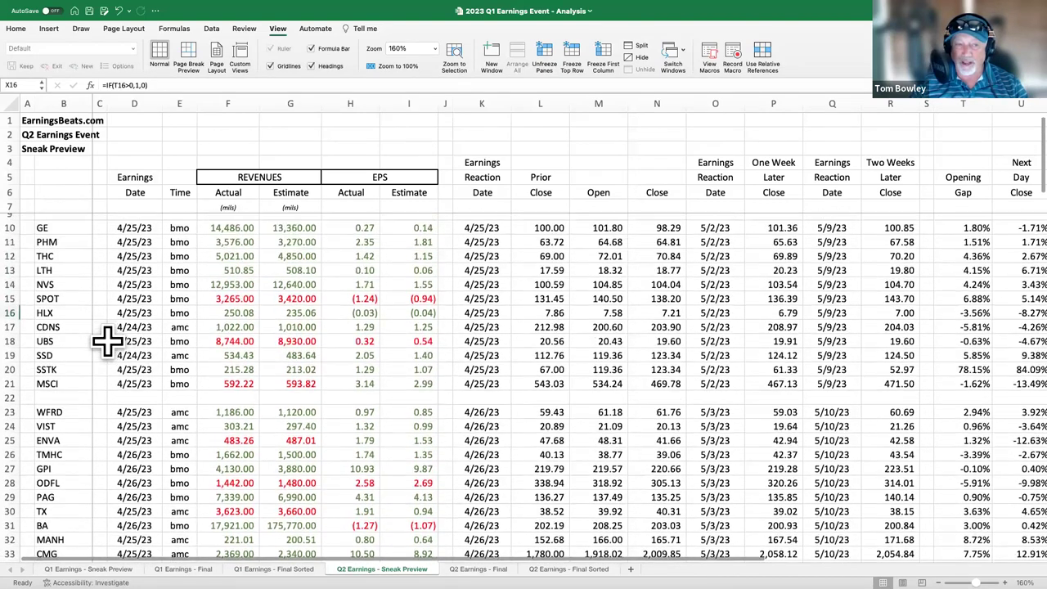
{"action": "scroll", "coordinate": [107, 342], "scroll_direction": "up", "scroll_amount": 1}
{"action": "scroll", "coordinate": [107, 341], "scroll_direction": "down", "scroll_amount": 3}
{"action": "scroll", "coordinate": [107, 341], "scroll_direction": "up", "scroll_amount": 3}
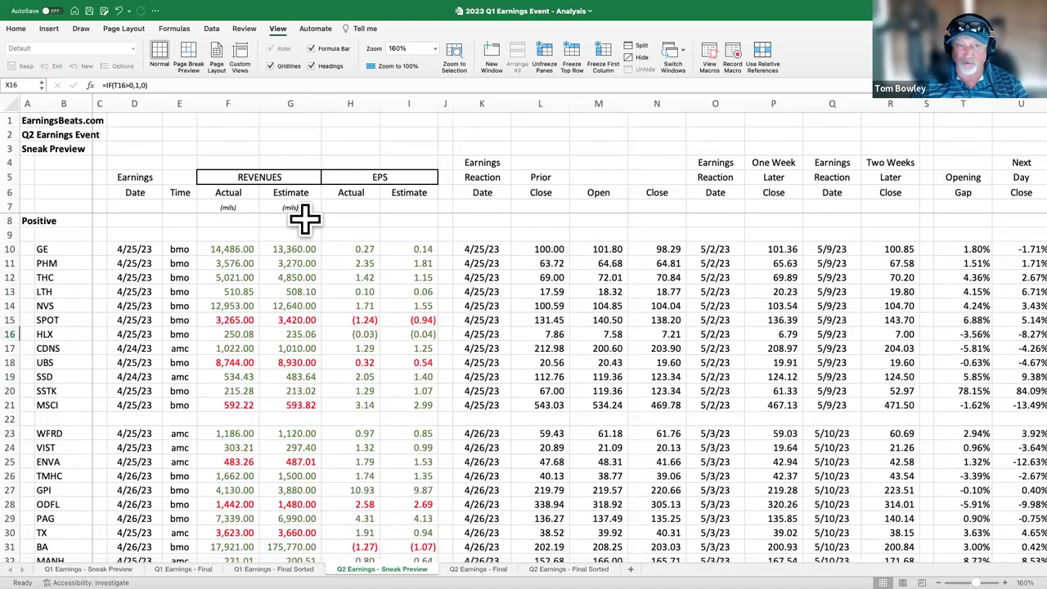
Compare actual and estimated revenues for NVS in row 14 and GE in row 10, plus GE's actual and estimated EPS.
{"action": "left_click", "coordinate": [245, 305]}
{"action": "left_click", "coordinate": [288, 306]}
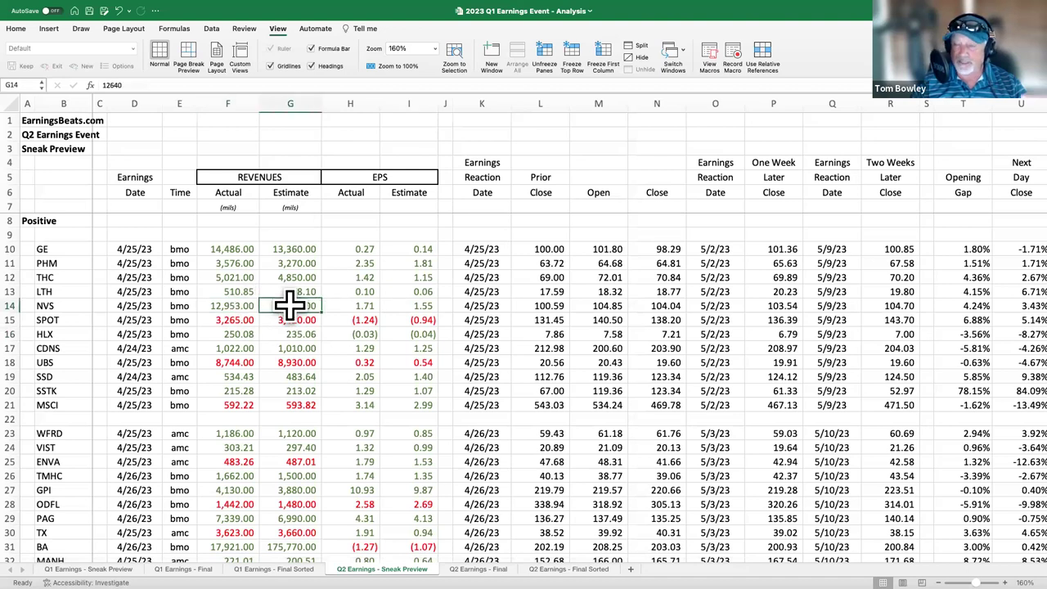
{"action": "left_click", "coordinate": [243, 249]}
{"action": "left_click", "coordinate": [295, 249]}
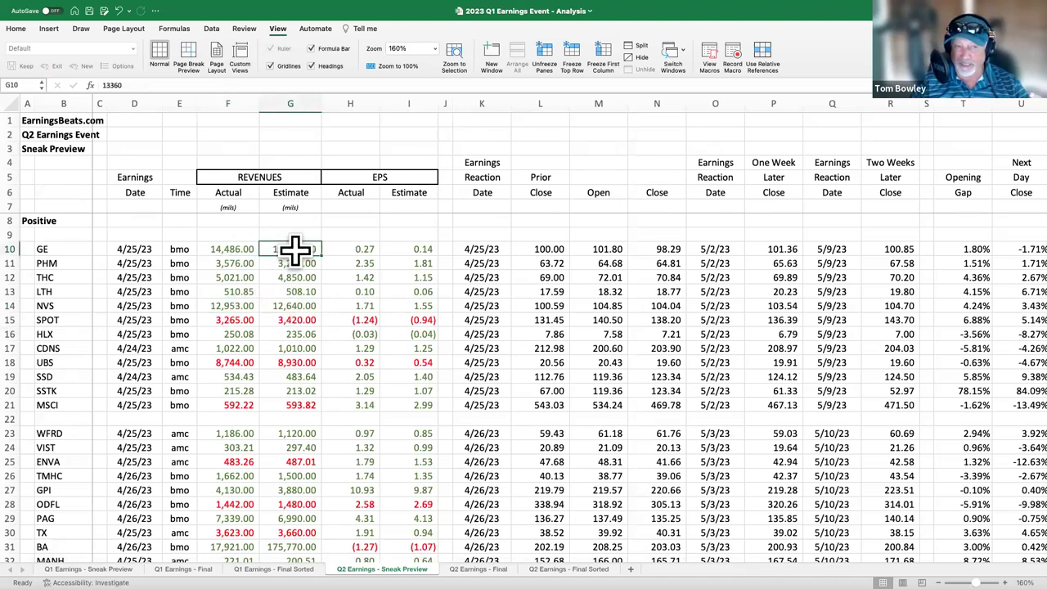
{"action": "left_click", "coordinate": [363, 248]}
{"action": "left_click", "coordinate": [417, 247]}
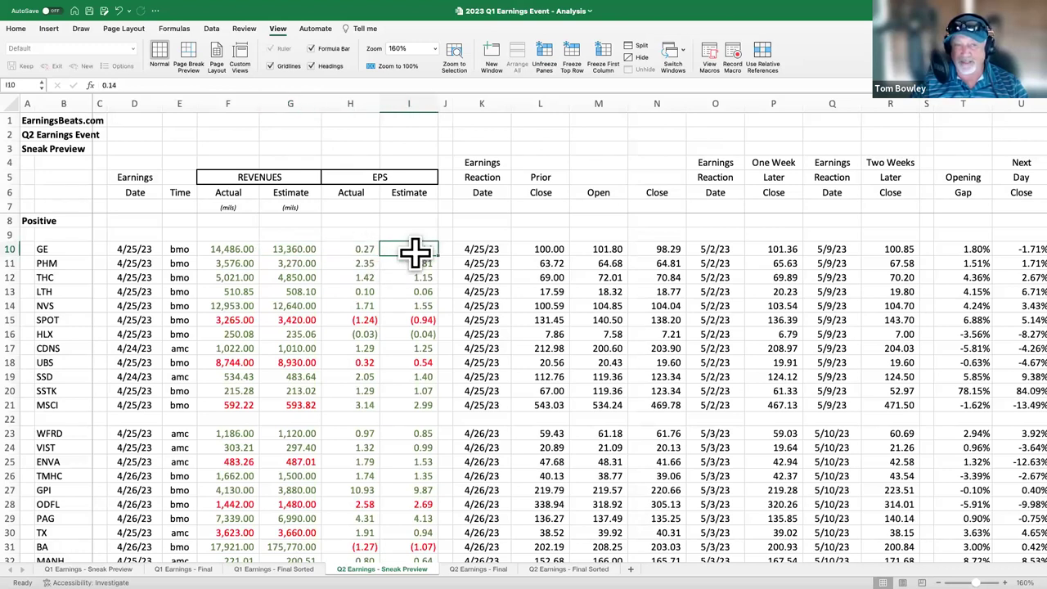
Compare SPOT's actual and estimated revenues and EPS in row 15.
{"action": "left_click", "coordinate": [241, 318]}
{"action": "left_click", "coordinate": [287, 319]}
{"action": "left_click", "coordinate": [349, 320]}
{"action": "left_click", "coordinate": [428, 312]}
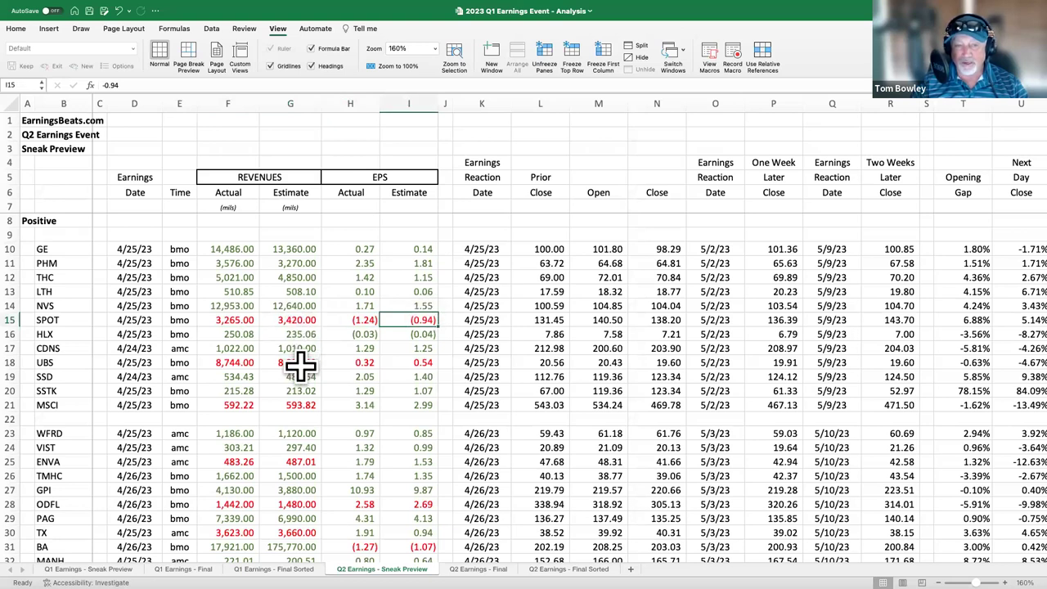
Compare ENVA's actual and estimated revenues and EPS in row 25.
{"action": "left_click", "coordinate": [237, 462]}
{"action": "left_click", "coordinate": [291, 463]}
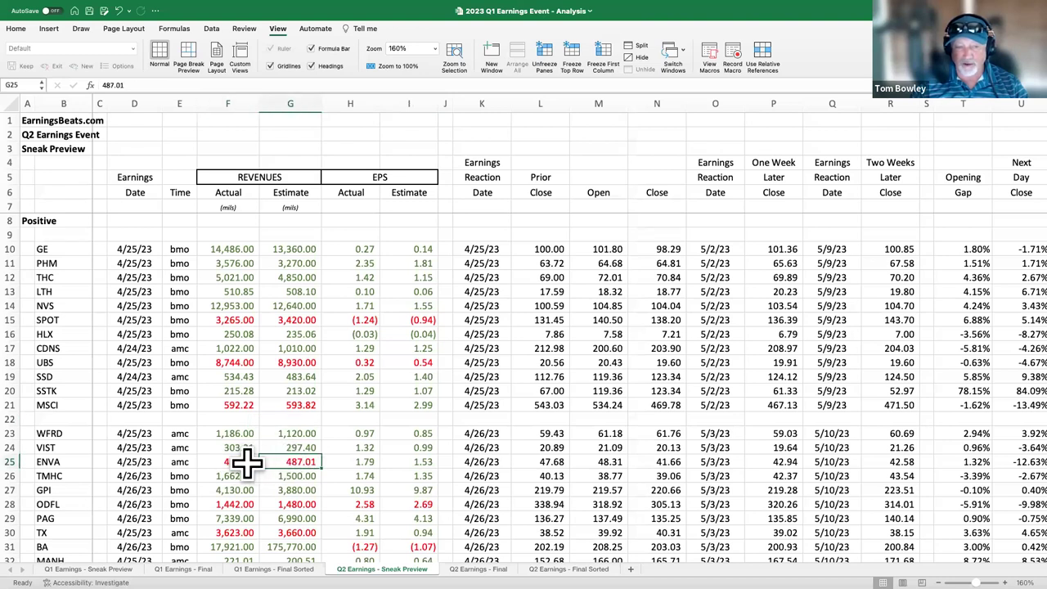
{"action": "left_click", "coordinate": [363, 462]}
{"action": "left_click", "coordinate": [424, 462]}
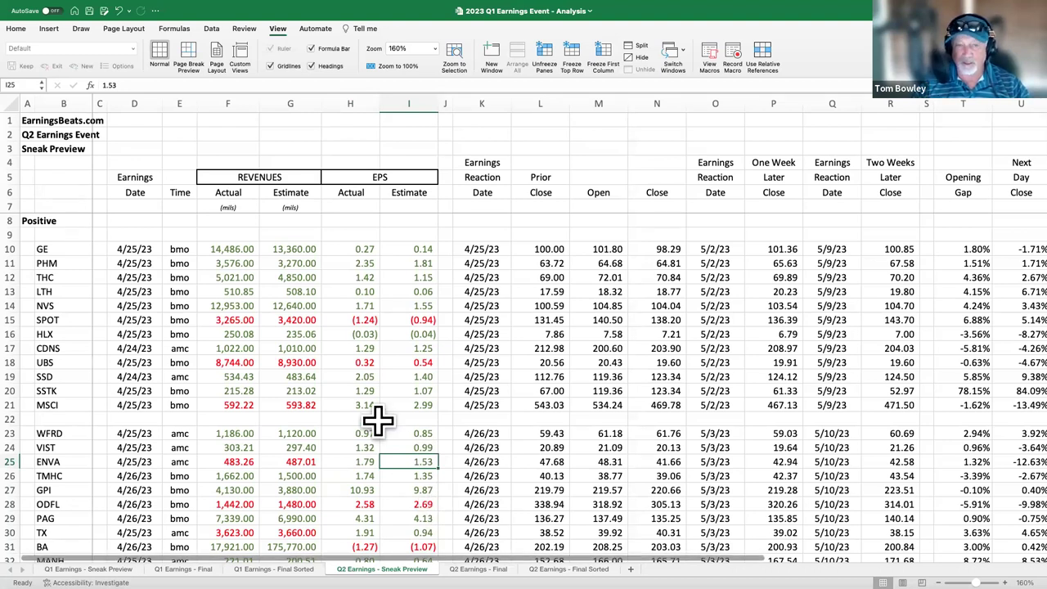
Find the Positive group's summary below its stock list and check the revenue Beat count in F81 and Total in F86.
{"action": "scroll", "coordinate": [366, 375], "scroll_direction": "down", "scroll_amount": 6}
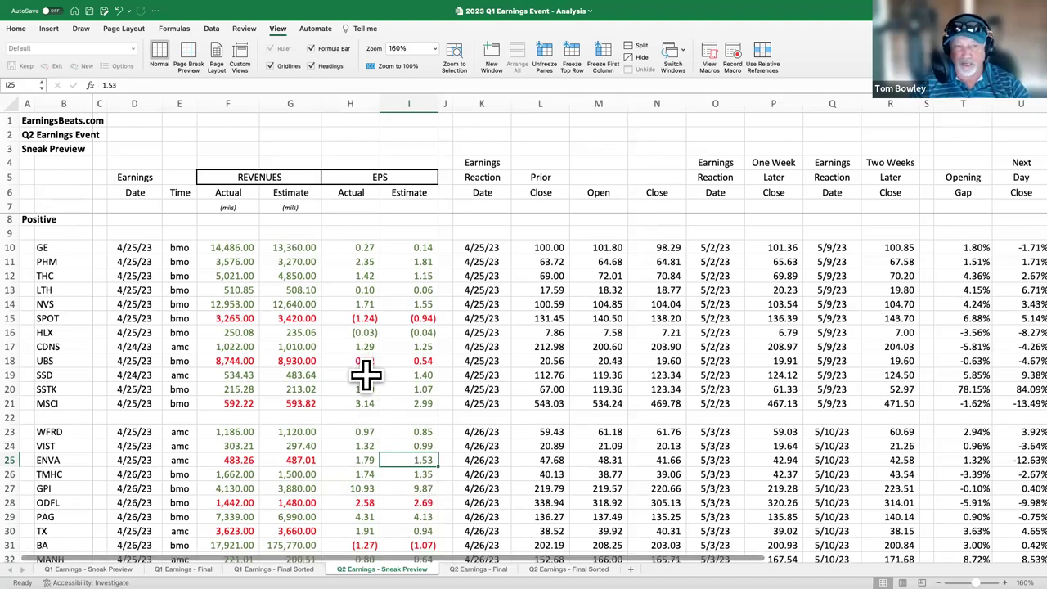
{"action": "scroll", "coordinate": [366, 375], "scroll_direction": "down", "scroll_amount": 10}
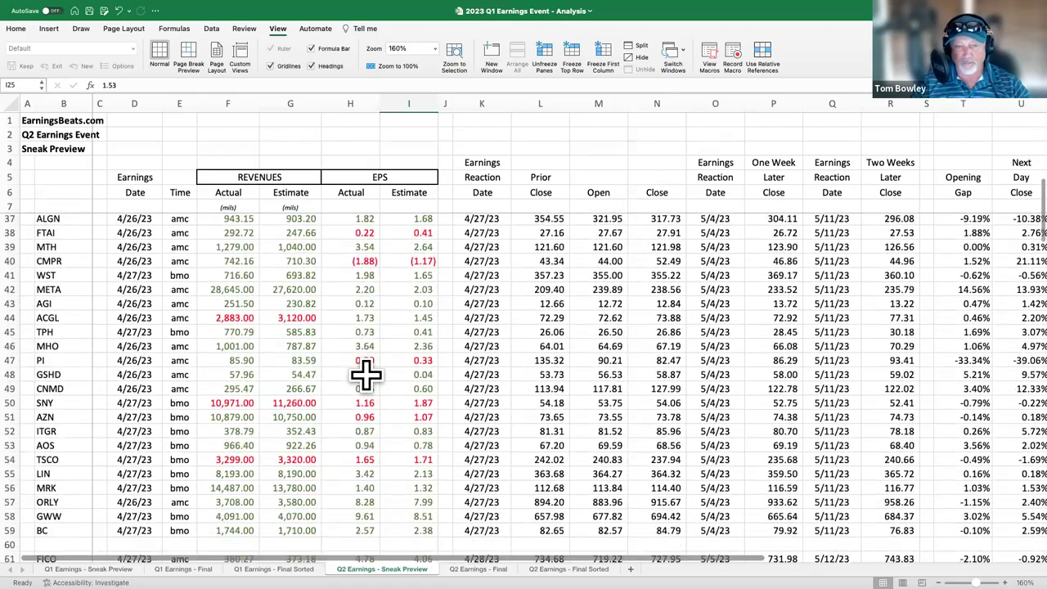
{"action": "scroll", "coordinate": [366, 375], "scroll_direction": "down", "scroll_amount": 4}
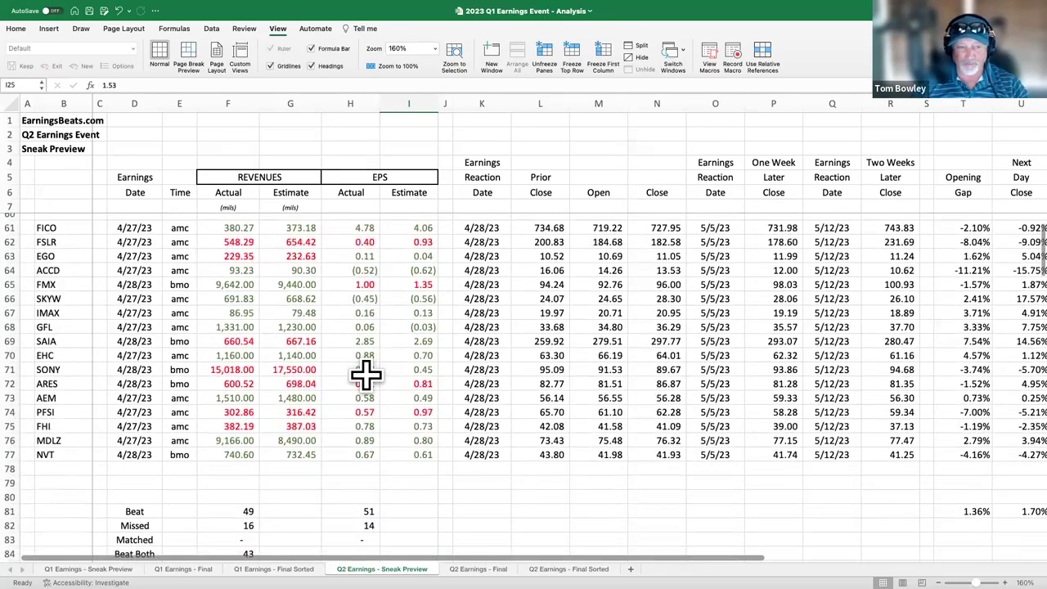
{"action": "left_click", "coordinate": [255, 370]}
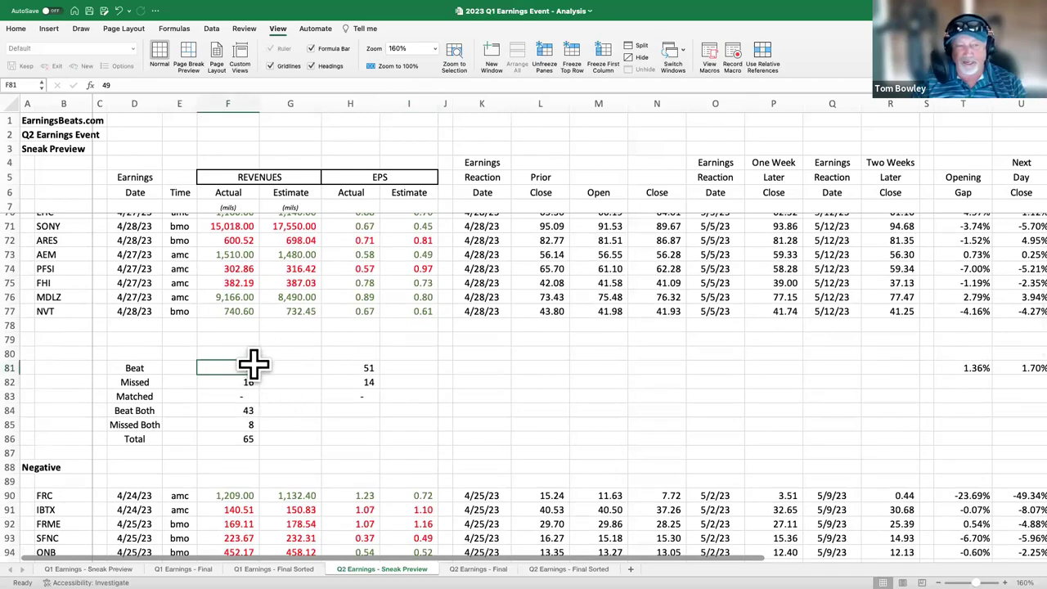
{"action": "left_click", "coordinate": [248, 438]}
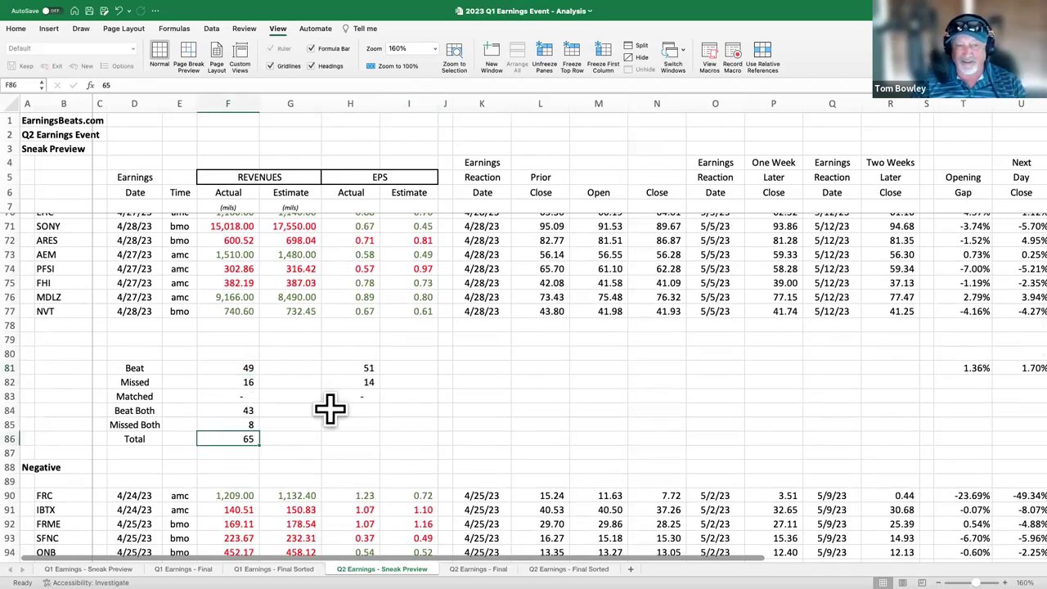
Check the Negative group's total in F163 against the Positive group's total in F86.
{"action": "scroll", "coordinate": [319, 368], "scroll_direction": "up", "scroll_amount": 1}
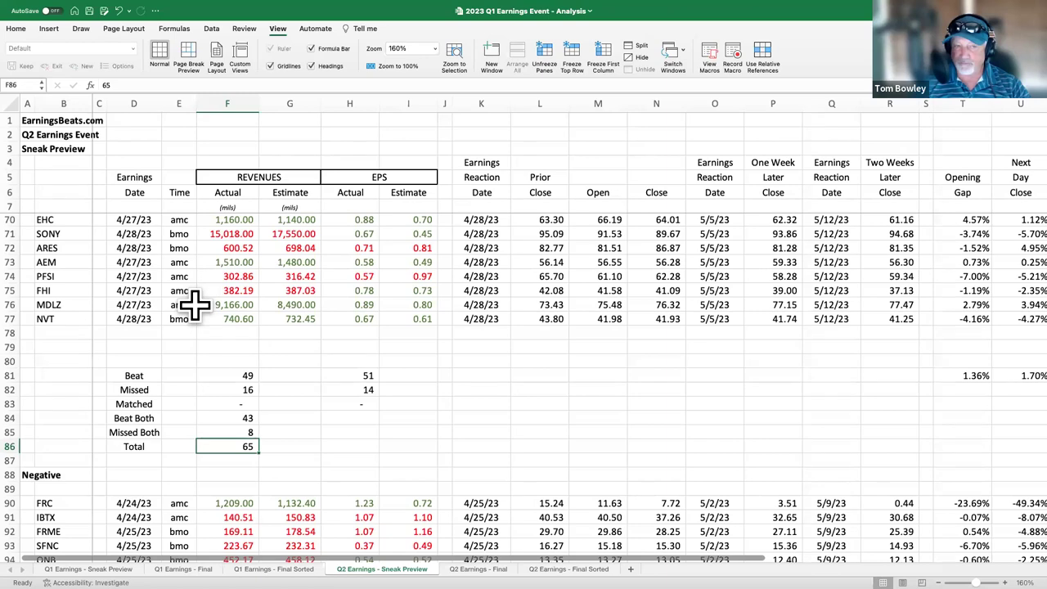
{"action": "scroll", "coordinate": [221, 376], "scroll_direction": "down", "scroll_amount": 15}
{"action": "scroll", "coordinate": [221, 376], "scroll_direction": "down", "scroll_amount": 7}
{"action": "left_click", "coordinate": [232, 357]}
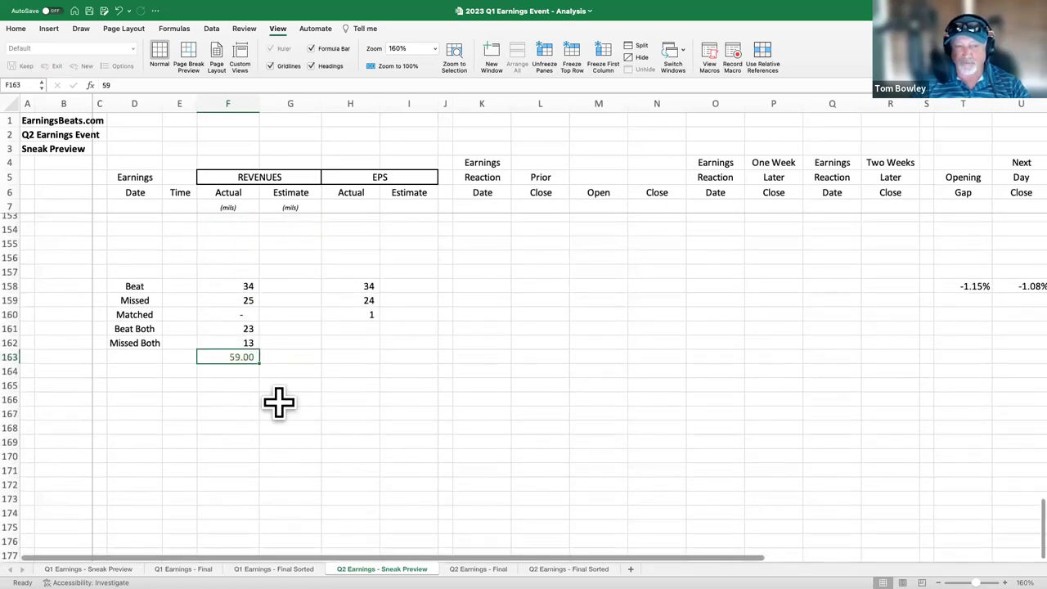
{"action": "scroll", "coordinate": [342, 481], "scroll_direction": "up", "scroll_amount": 3}
{"action": "scroll", "coordinate": [342, 481], "scroll_direction": "up", "scroll_amount": 20}
{"action": "scroll", "coordinate": [342, 481], "scroll_direction": "up", "scroll_amount": 4}
{"action": "left_click", "coordinate": [250, 516]}
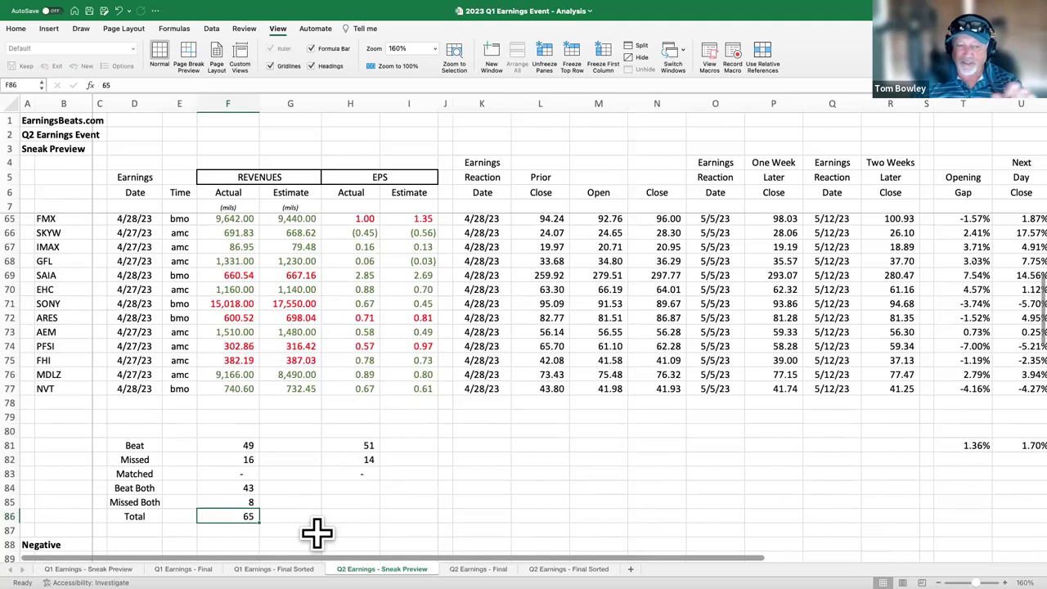
Review the Positive group's Beat and Missed counts for revenues in F81 and F82 and for EPS in H81 and H82.
{"action": "left_click", "coordinate": [251, 446]}
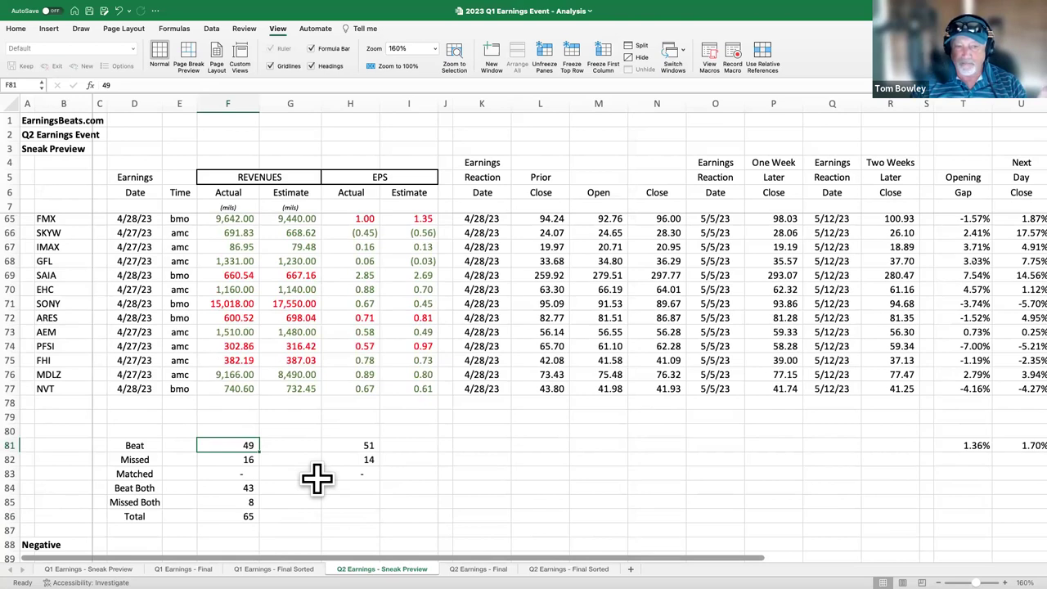
{"action": "left_click", "coordinate": [246, 461]}
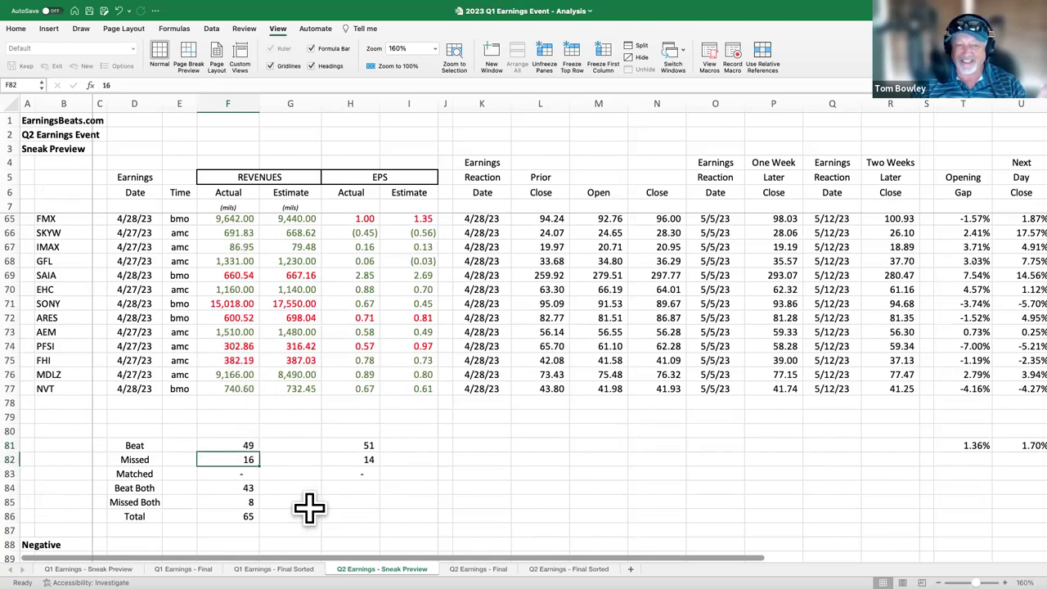
{"action": "left_click", "coordinate": [363, 447]}
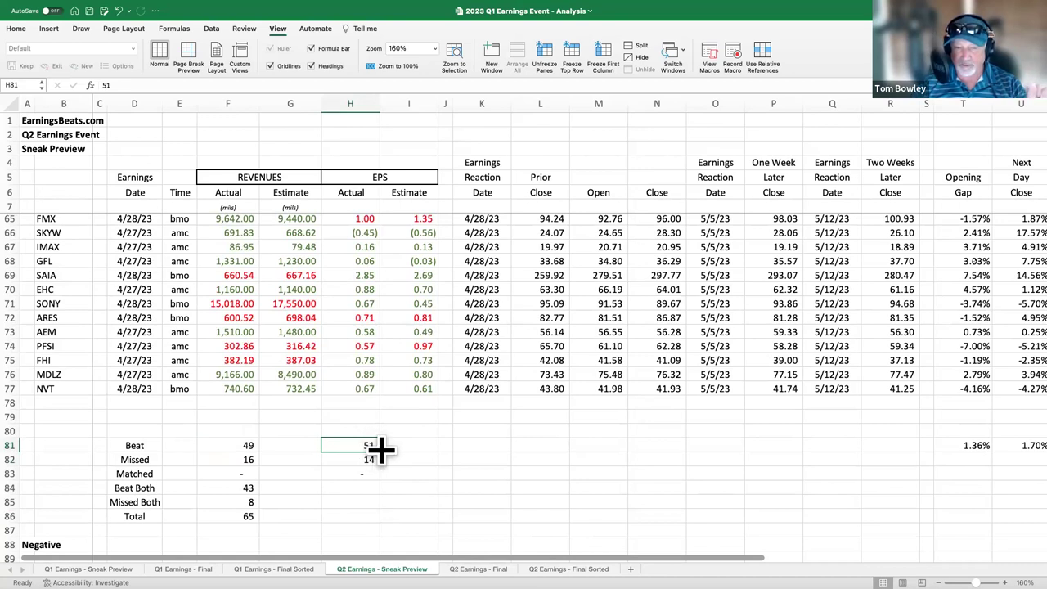
{"action": "left_click", "coordinate": [373, 459]}
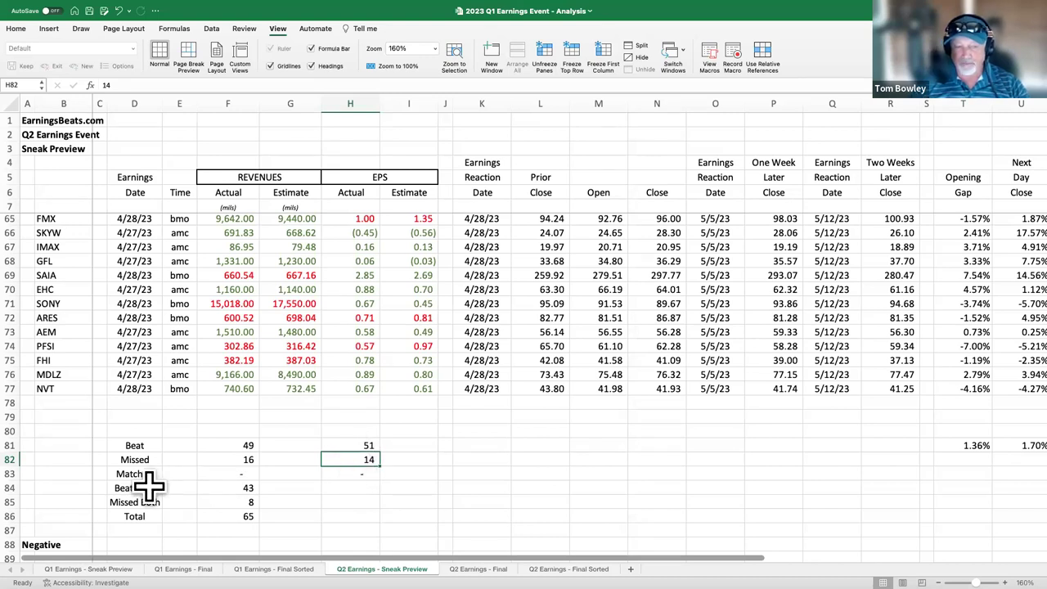
Check the Positive group's Beat Both and Missed Both counts in F84 and F85, and bring the Negative stock list into view.
{"action": "left_click", "coordinate": [229, 488]}
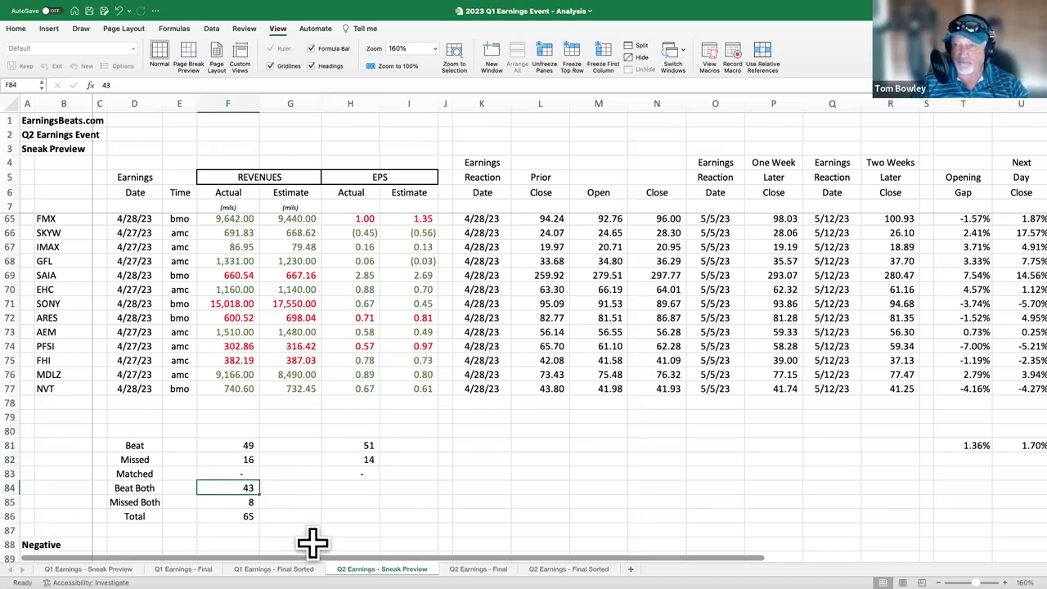
{"action": "left_click", "coordinate": [245, 501]}
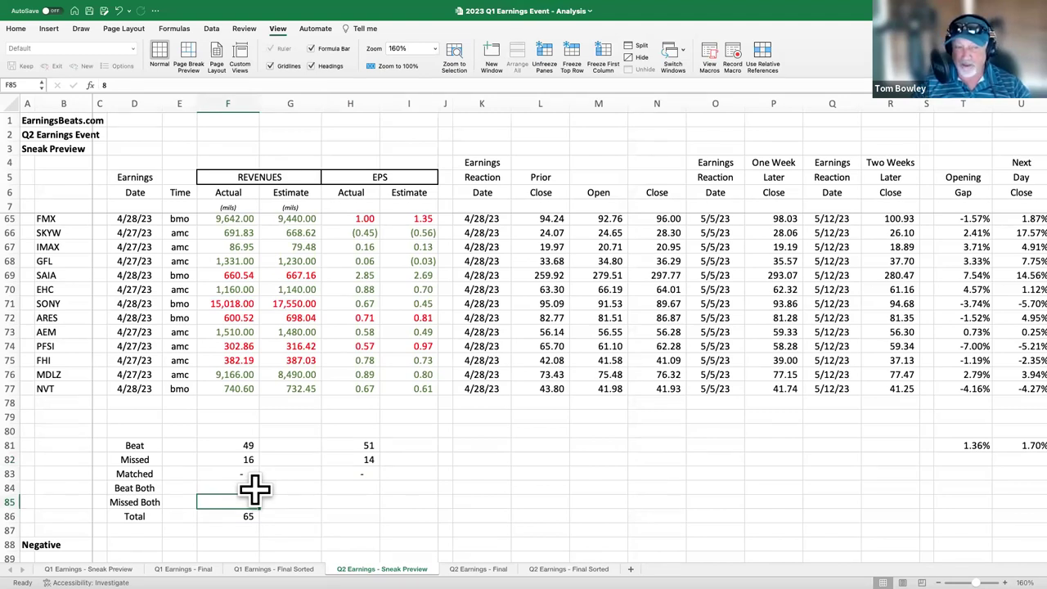
{"action": "scroll", "coordinate": [254, 490], "scroll_direction": "down", "scroll_amount": 8}
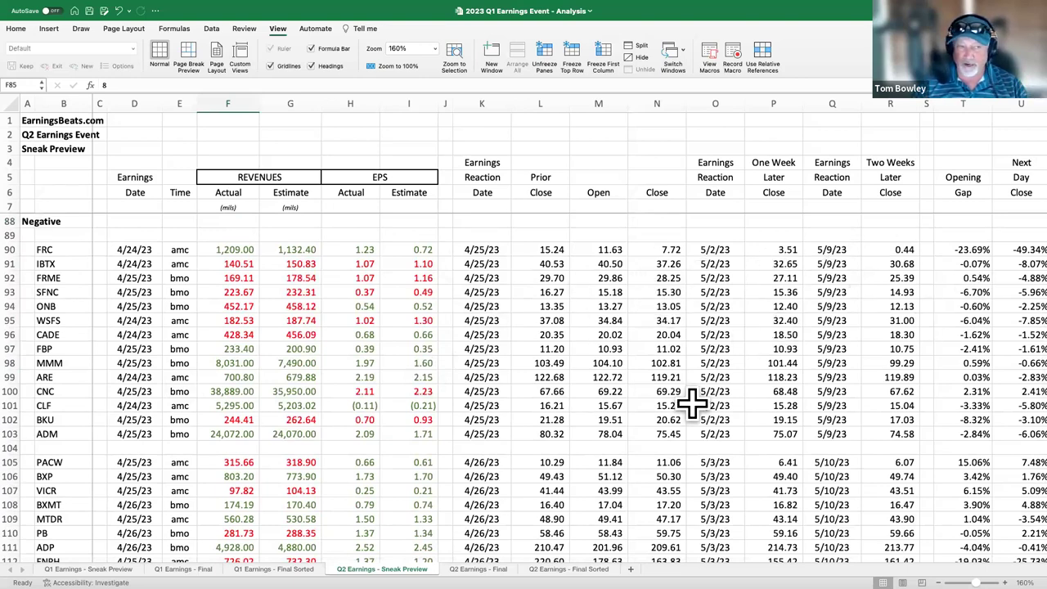
Find the Negative group's summary below its stock list and check the revenue Beat and Missed counts in F158 and F159 and the total in F163.
{"action": "scroll", "coordinate": [692, 403], "scroll_direction": "down", "scroll_amount": 15}
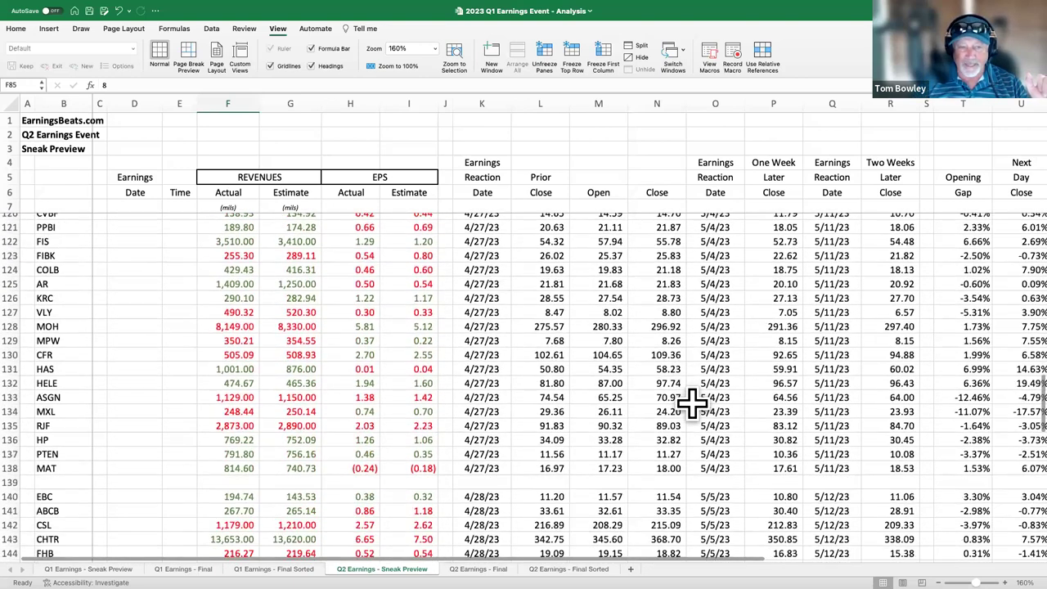
{"action": "scroll", "coordinate": [692, 402], "scroll_direction": "down", "scroll_amount": 4}
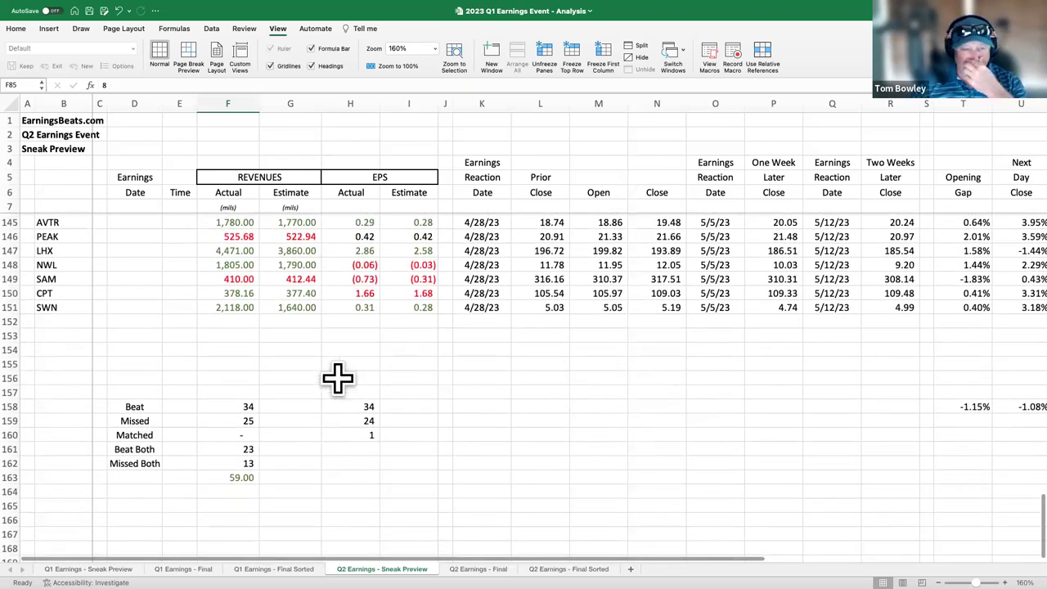
{"action": "left_click", "coordinate": [250, 407]}
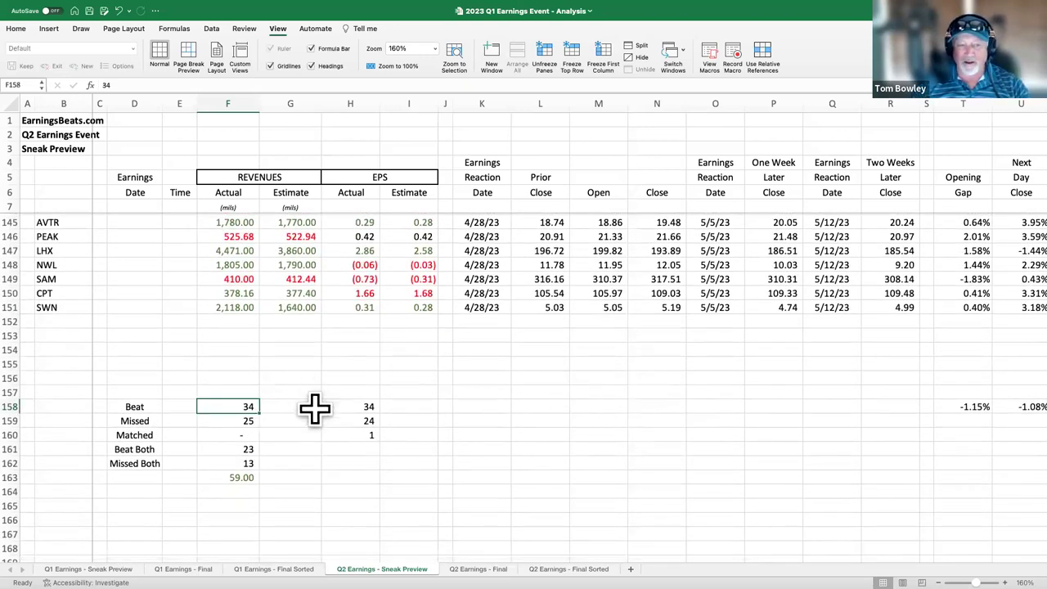
{"action": "left_click", "coordinate": [243, 479]}
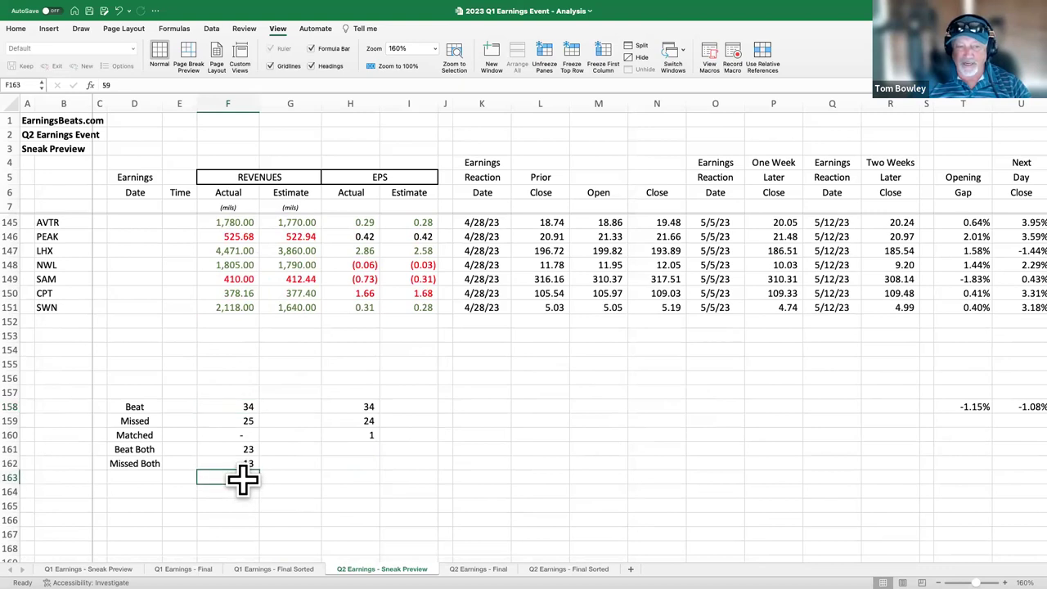
{"action": "left_click", "coordinate": [247, 406]}
{"action": "left_click", "coordinate": [246, 419]}
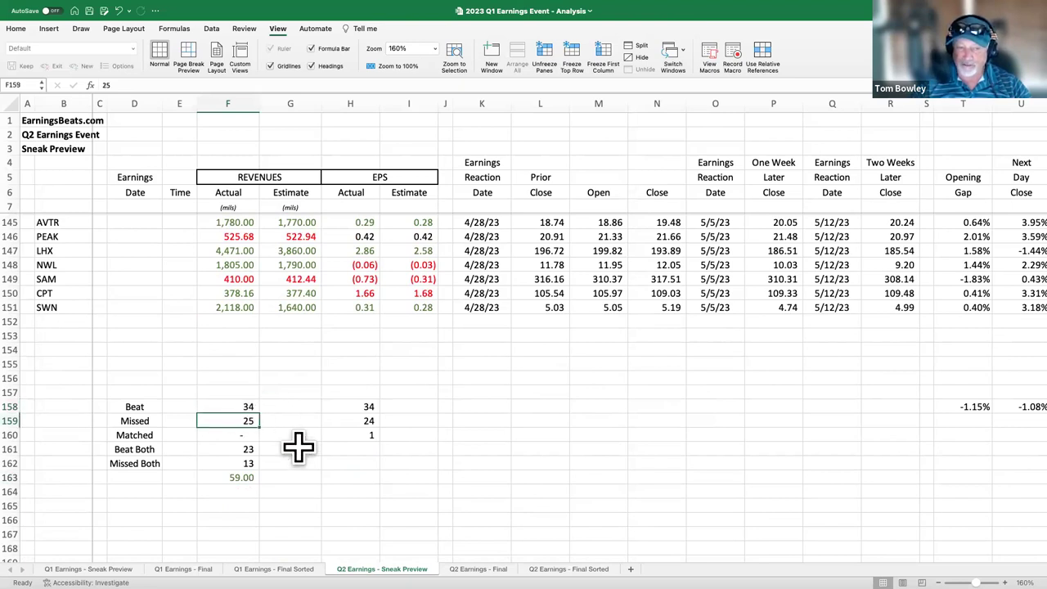
Review the Negative group's EPS Beat, Missed and Matched counts in H158, H159 and H160.
{"action": "left_click", "coordinate": [358, 407]}
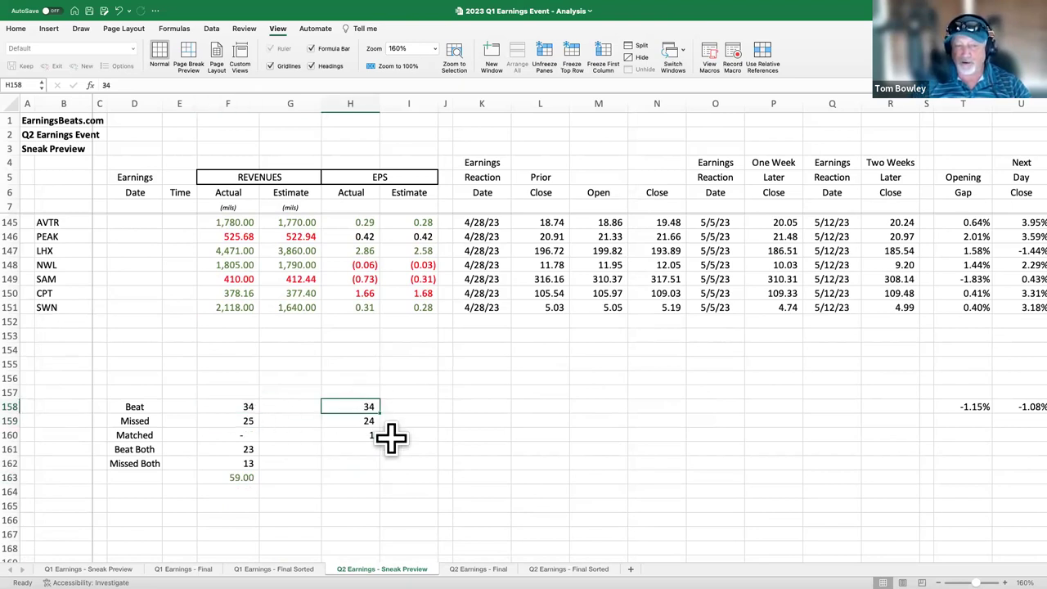
{"action": "left_click", "coordinate": [369, 419]}
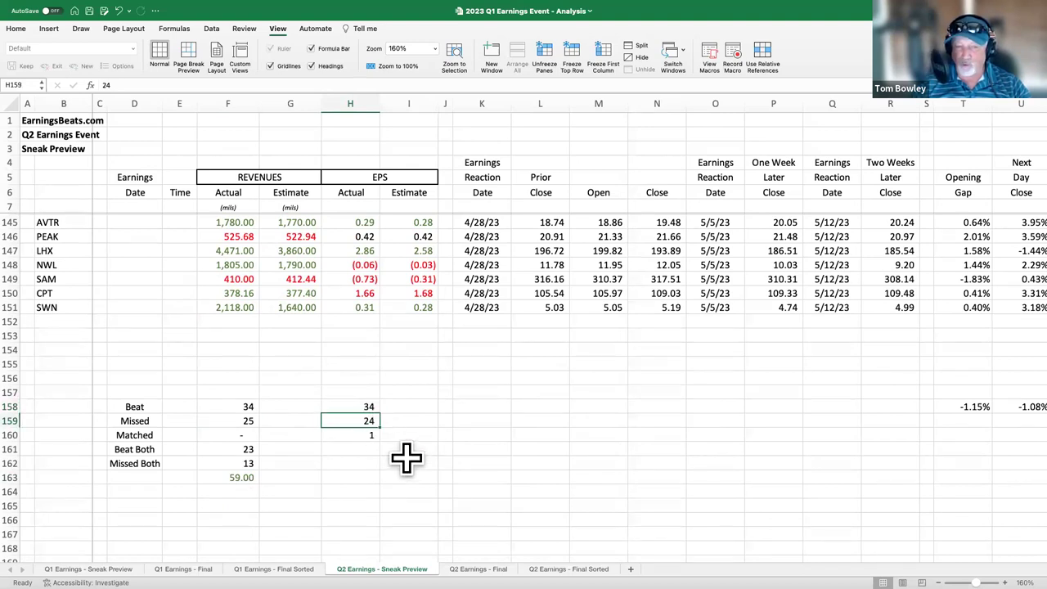
{"action": "left_click", "coordinate": [366, 435]}
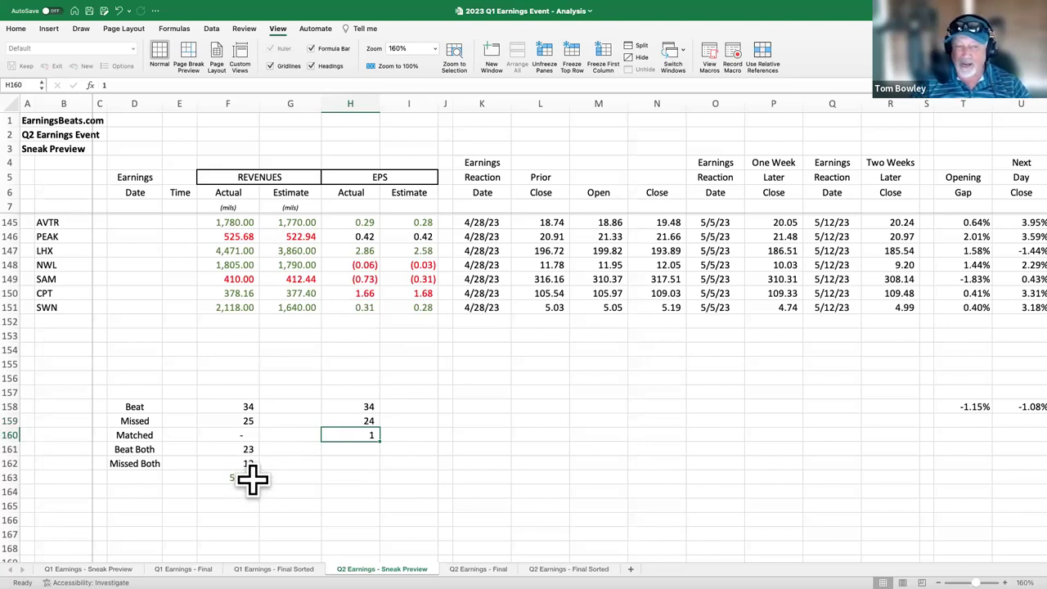
Check the Negative group's Beat Both and Missed Both counts in F161 and F162.
{"action": "left_click", "coordinate": [248, 449]}
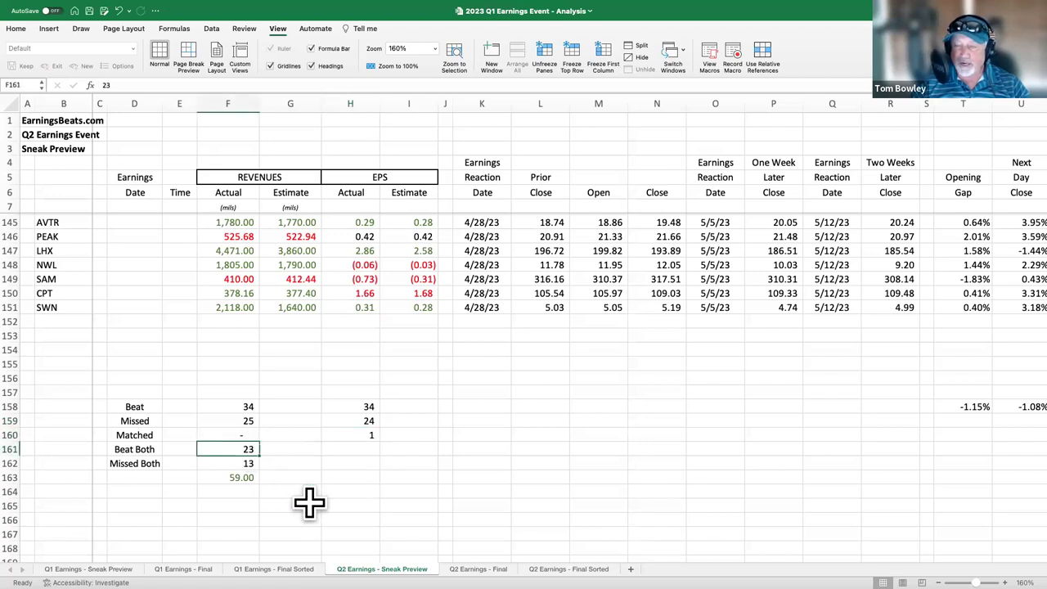
{"action": "left_click", "coordinate": [246, 463]}
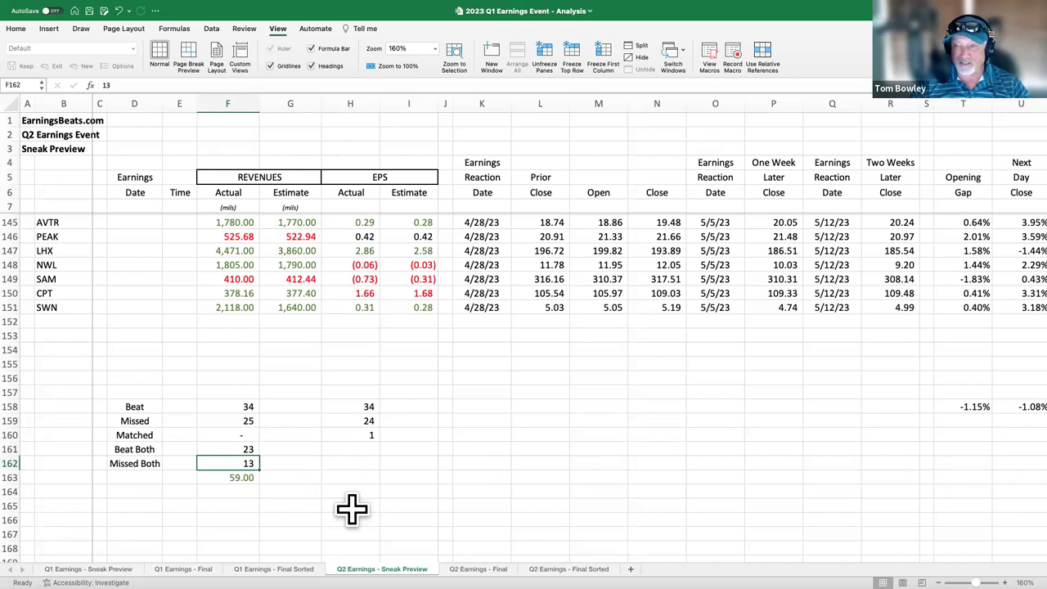
{"action": "left_click", "coordinate": [242, 450]}
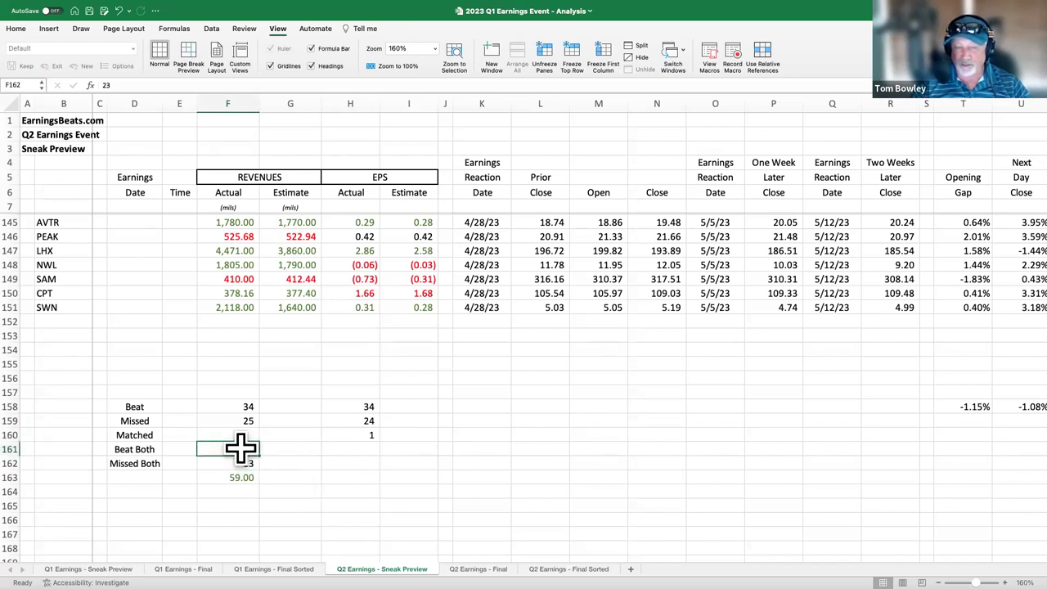
{"action": "left_click", "coordinate": [244, 462]}
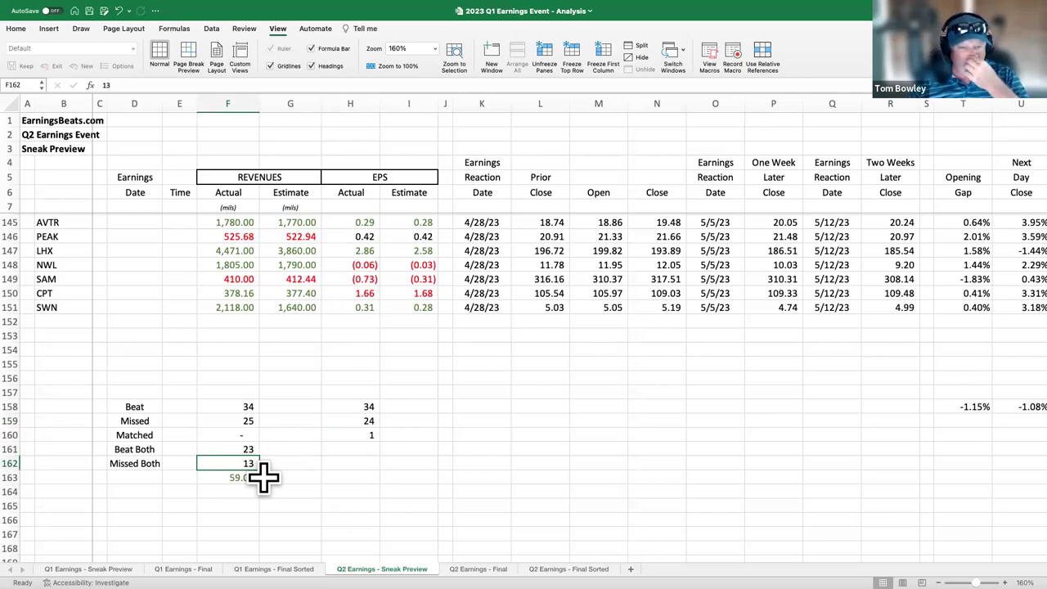
Compare the Positive group's Missed Both count in F85 with the Negative group's Beat Both count in F161 and total in F163.
{"action": "scroll", "coordinate": [264, 478], "scroll_direction": "up", "scroll_amount": 10}
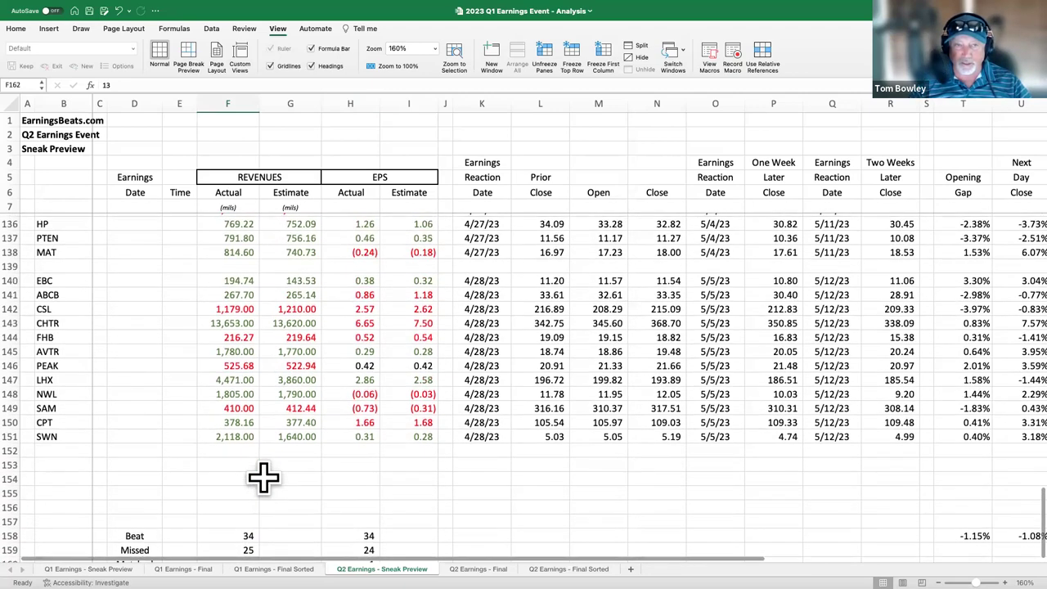
{"action": "scroll", "coordinate": [263, 478], "scroll_direction": "up", "scroll_amount": 15}
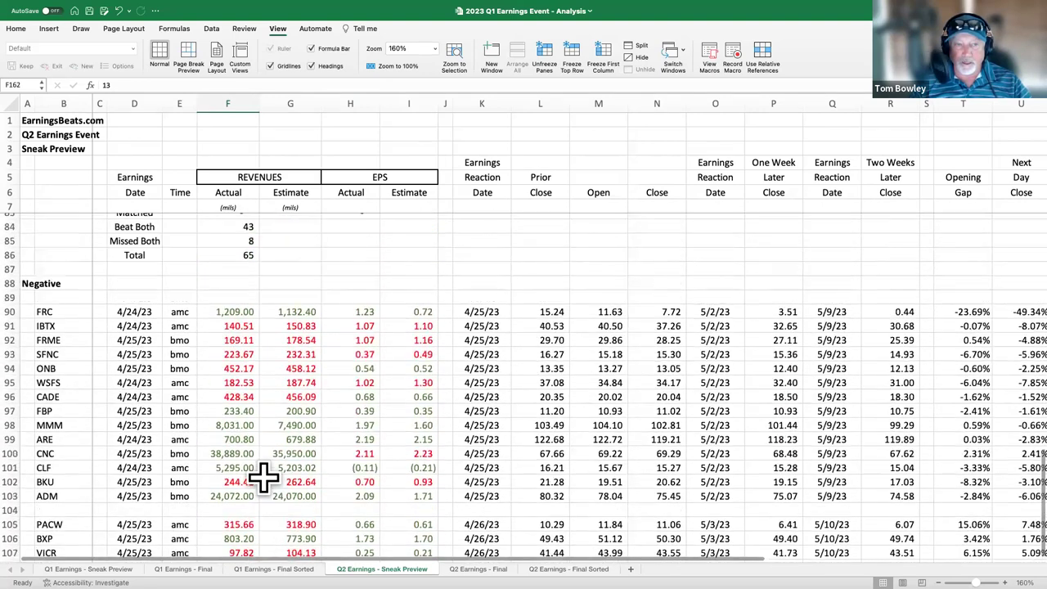
{"action": "left_click", "coordinate": [243, 339]}
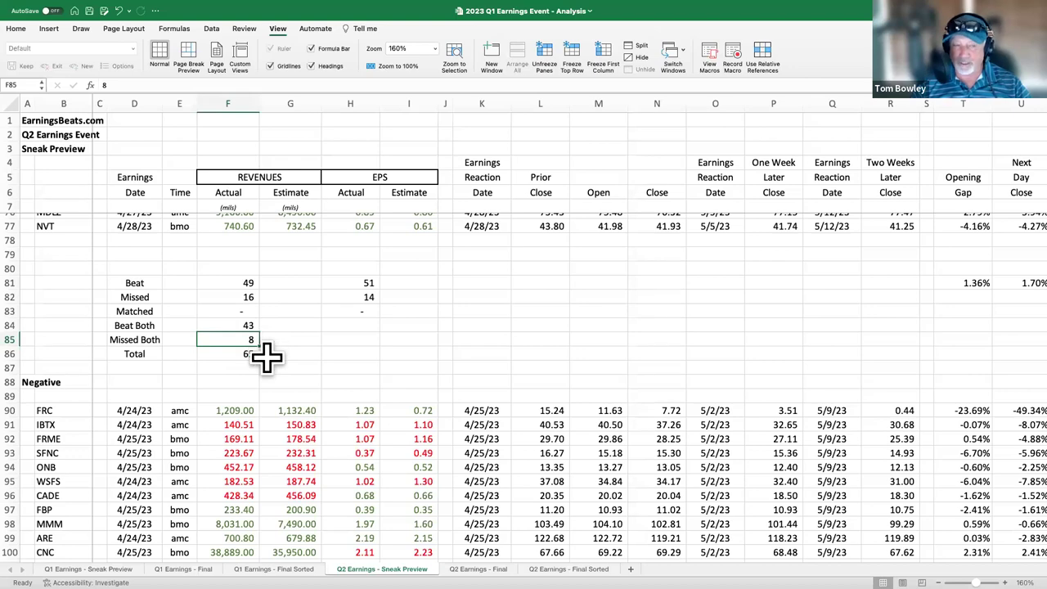
{"action": "scroll", "coordinate": [266, 356], "scroll_direction": "down", "scroll_amount": 20}
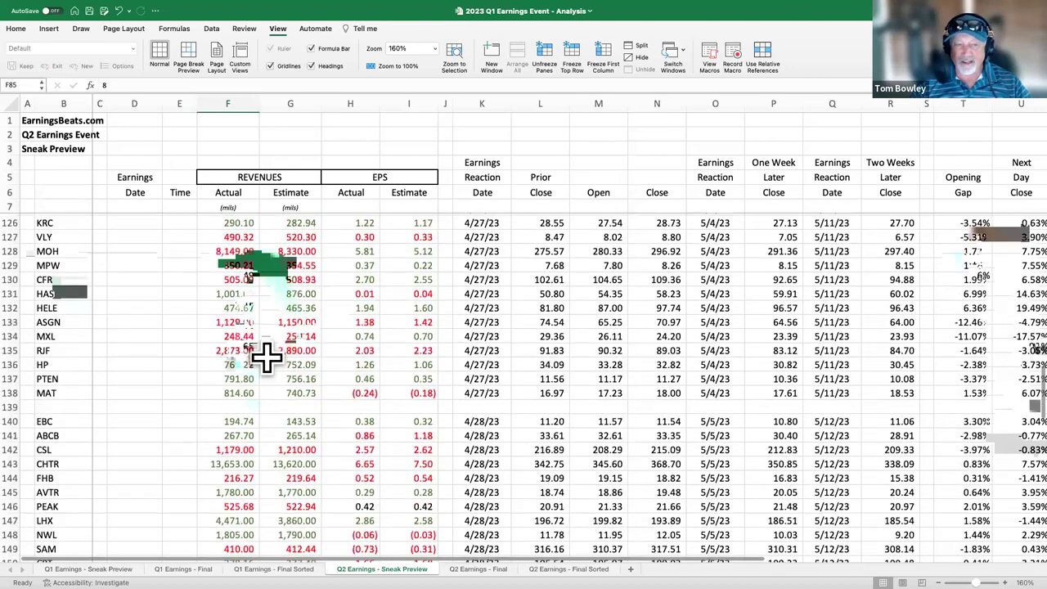
{"action": "scroll", "coordinate": [266, 356], "scroll_direction": "down", "scroll_amount": 4}
{"action": "left_click", "coordinate": [243, 326]}
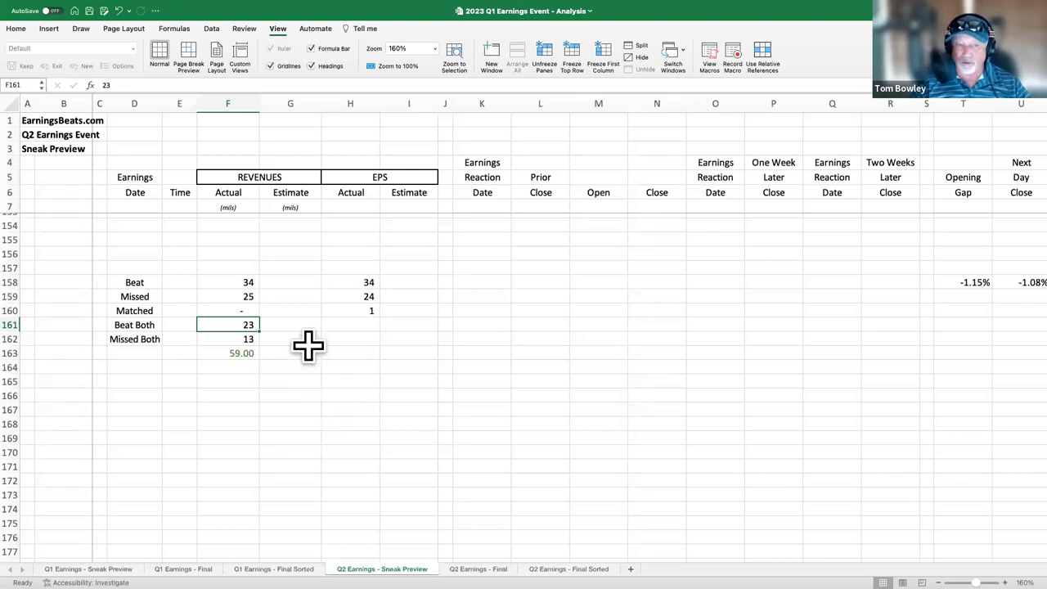
{"action": "left_click", "coordinate": [246, 353]}
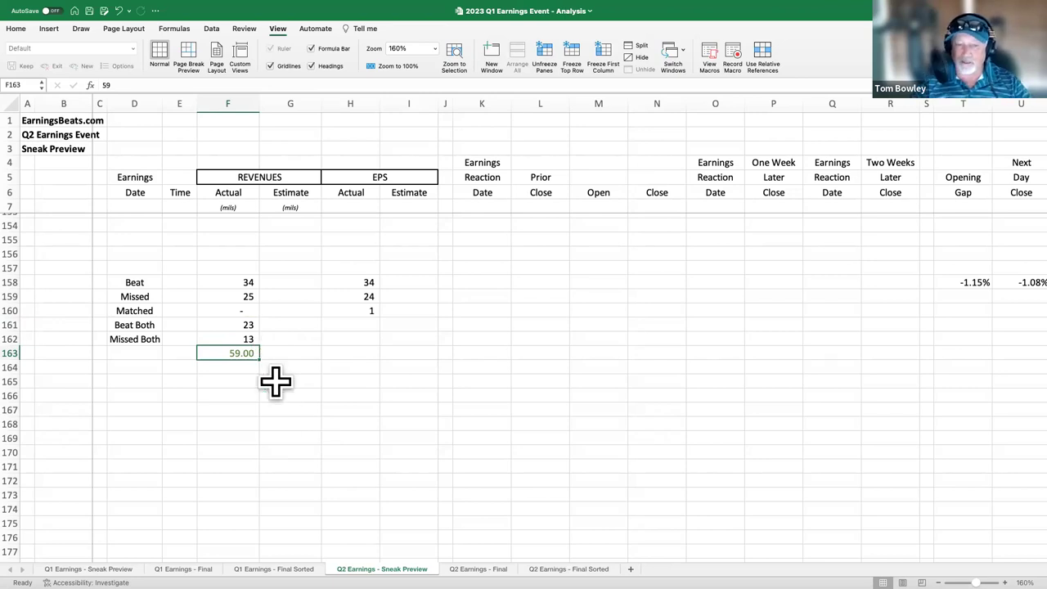
Switch to the Q2 Earnings - Final sheet and select cell A1 at its beginning.
{"action": "scroll", "coordinate": [342, 524], "scroll_direction": "up", "scroll_amount": 1}
{"action": "scroll", "coordinate": [341, 524], "scroll_direction": "up", "scroll_amount": 20}
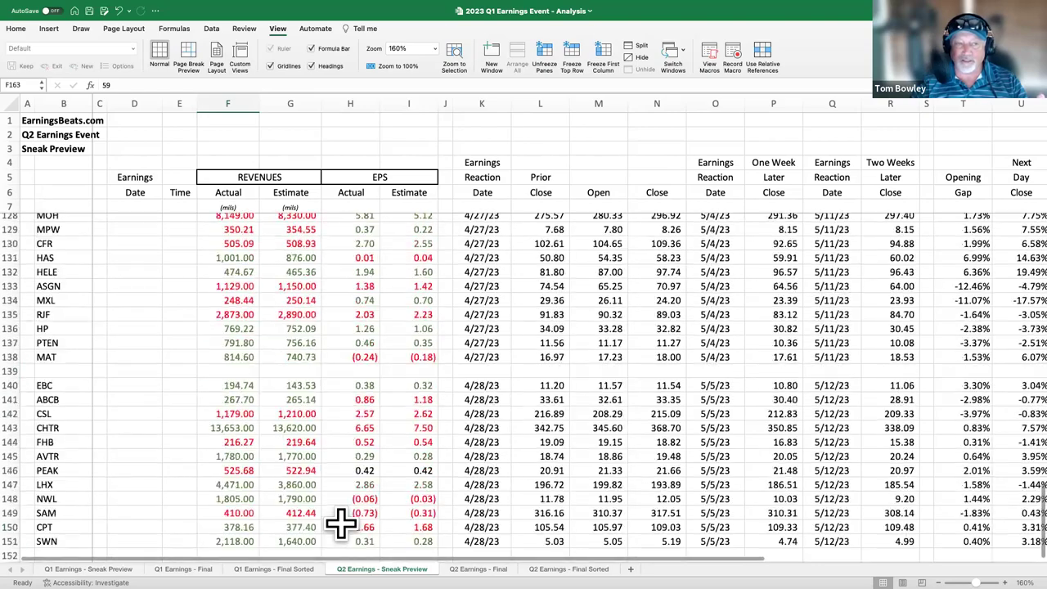
{"action": "scroll", "coordinate": [342, 523], "scroll_direction": "up", "scroll_amount": 7}
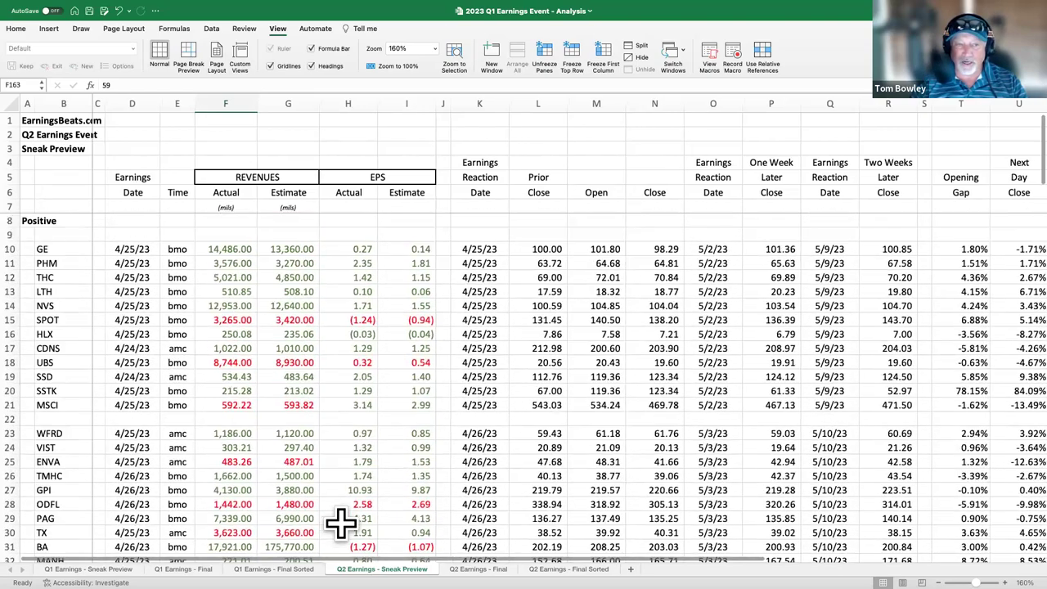
{"action": "scroll", "coordinate": [313, 439], "scroll_direction": "up", "scroll_amount": 1}
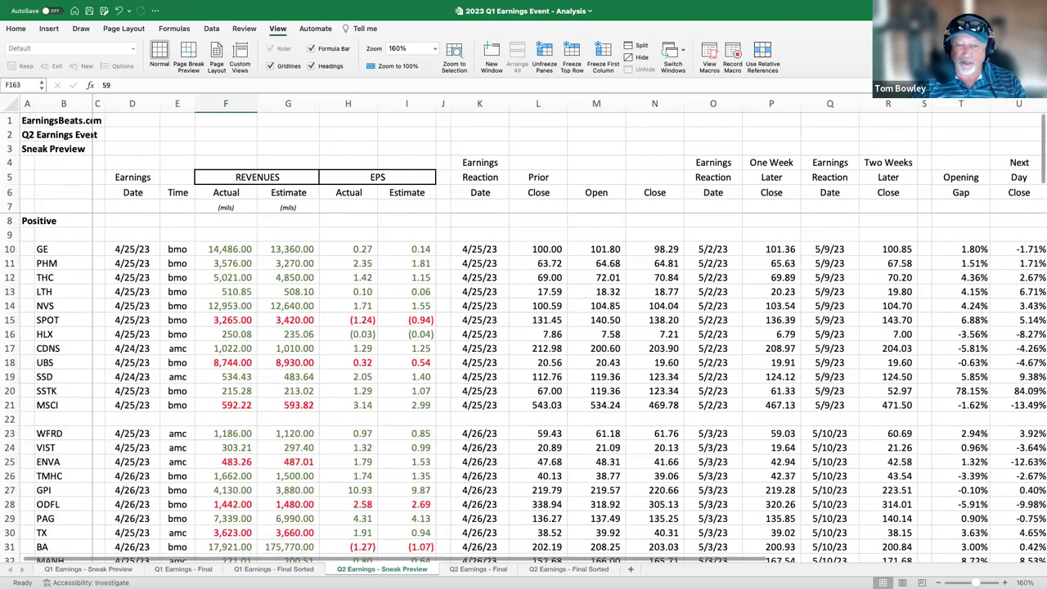
{"action": "key", "text": "ctrl+Page_Down"}
{"action": "scroll", "coordinate": [303, 292], "scroll_direction": "up", "scroll_amount": 17}
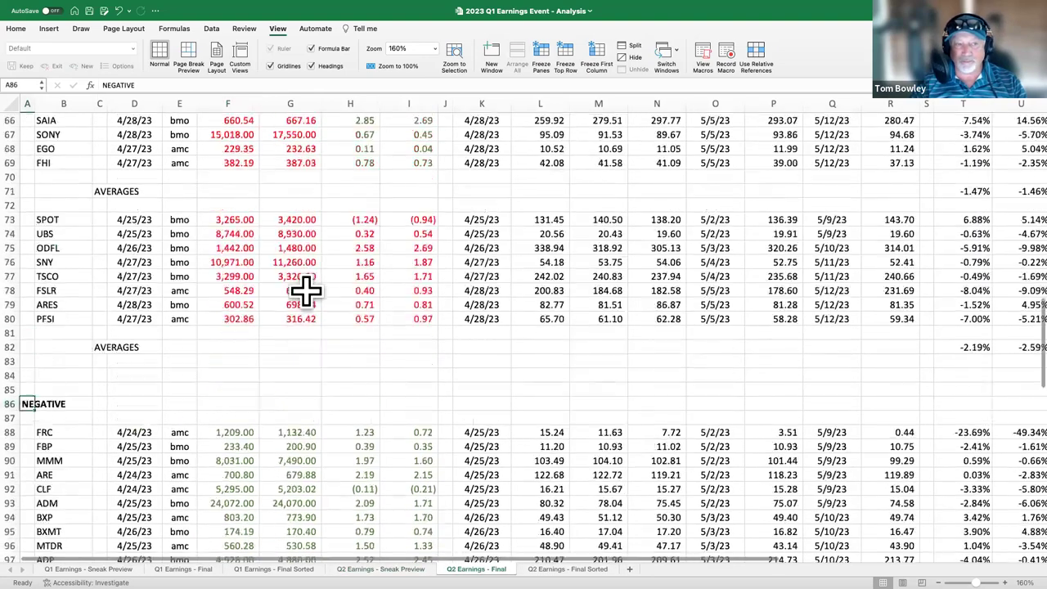
{"action": "scroll", "coordinate": [303, 290], "scroll_direction": "up", "scroll_amount": 8}
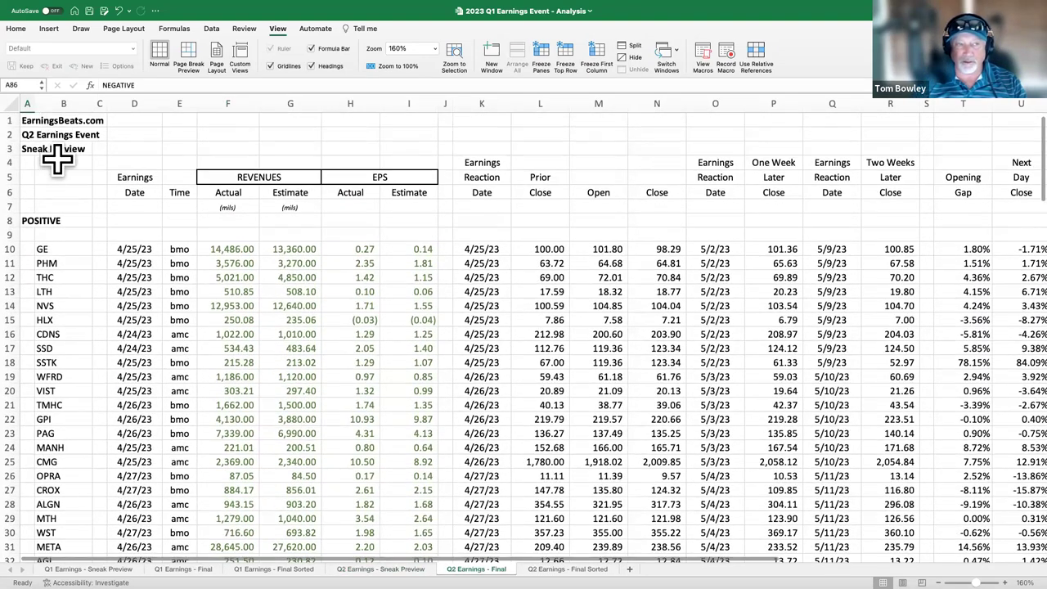
{"action": "left_click", "coordinate": [28, 119]}
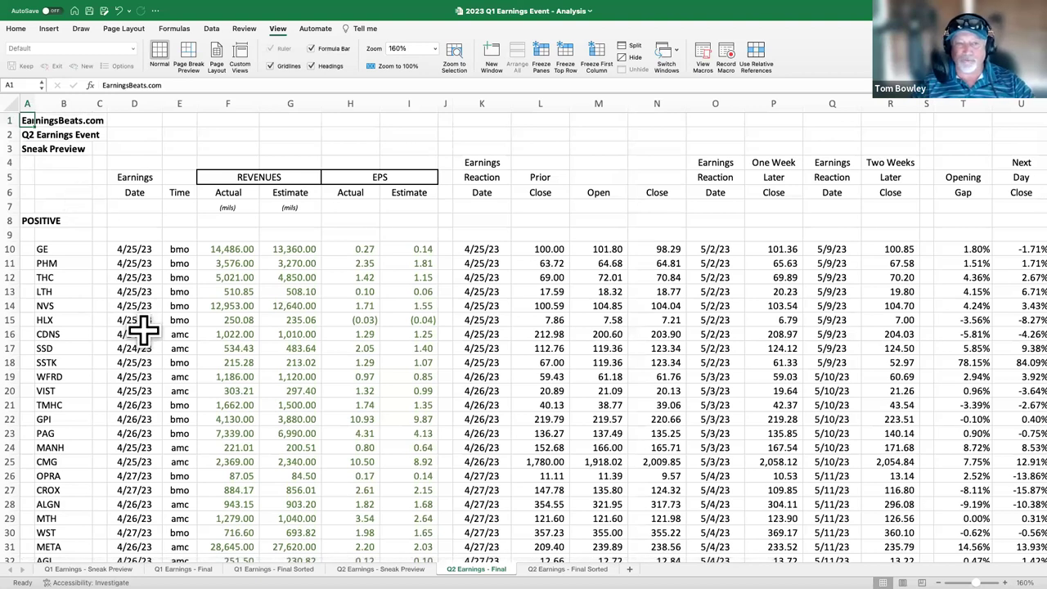
Examine the POSITIVE stocks grouped by revenue and EPS beats and misses, with their AVERAGES in rows 54, 71 and 82.
{"action": "scroll", "coordinate": [141, 329], "scroll_direction": "down", "scroll_amount": 2}
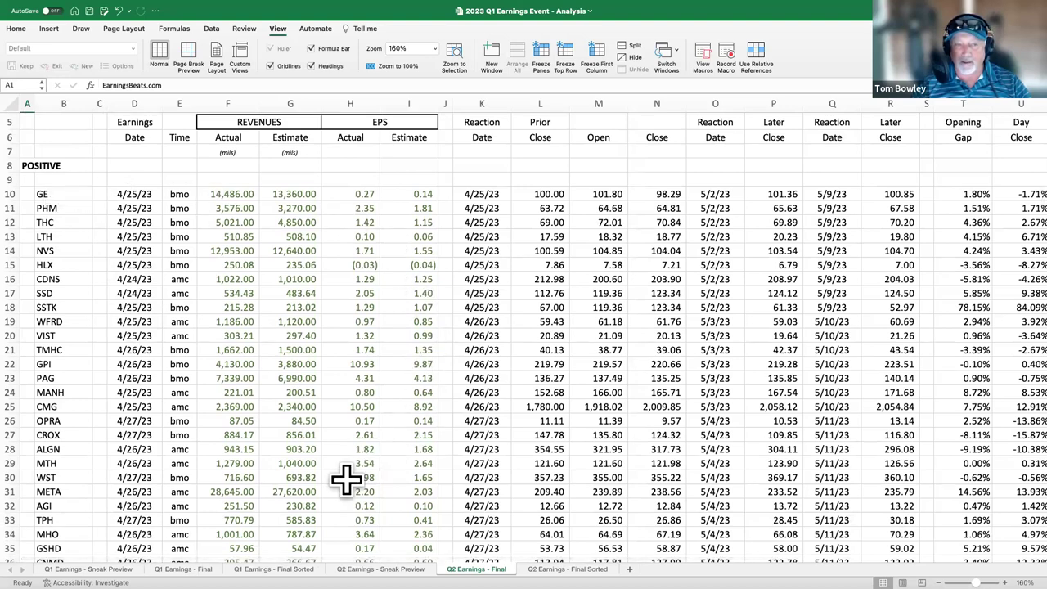
{"action": "scroll", "coordinate": [237, 385], "scroll_direction": "down", "scroll_amount": 10}
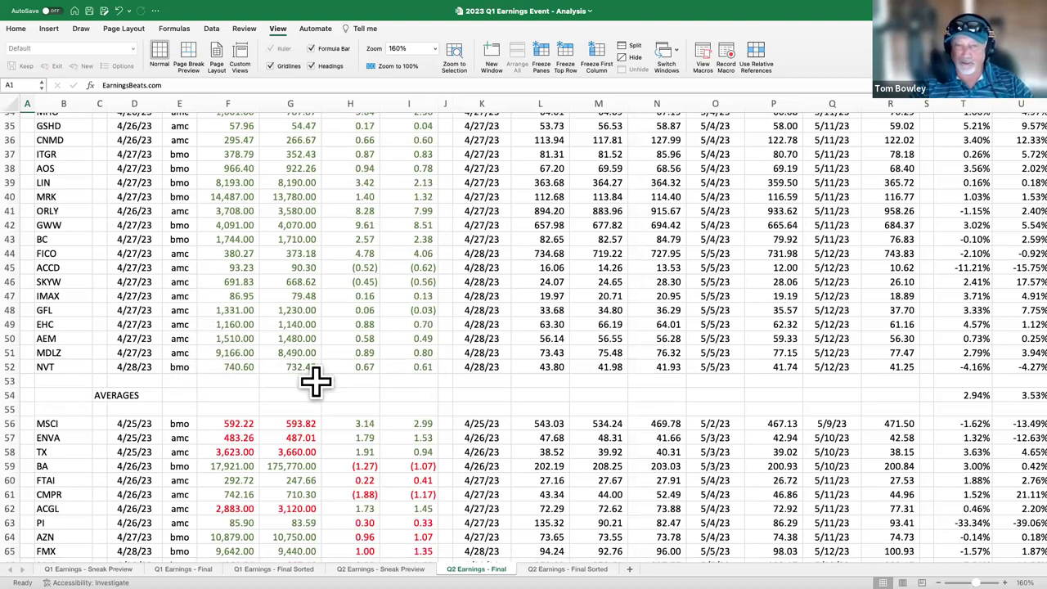
{"action": "scroll", "coordinate": [338, 425], "scroll_direction": "up", "scroll_amount": 12}
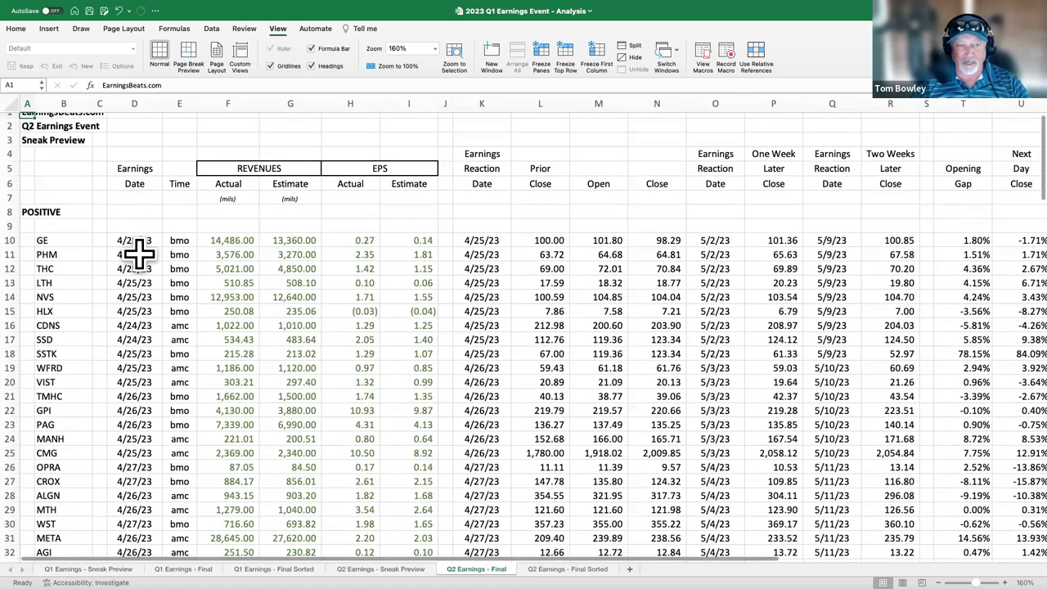
{"action": "scroll", "coordinate": [139, 480], "scroll_direction": "down", "scroll_amount": 3}
{"action": "scroll", "coordinate": [139, 480], "scroll_direction": "down", "scroll_amount": 3}
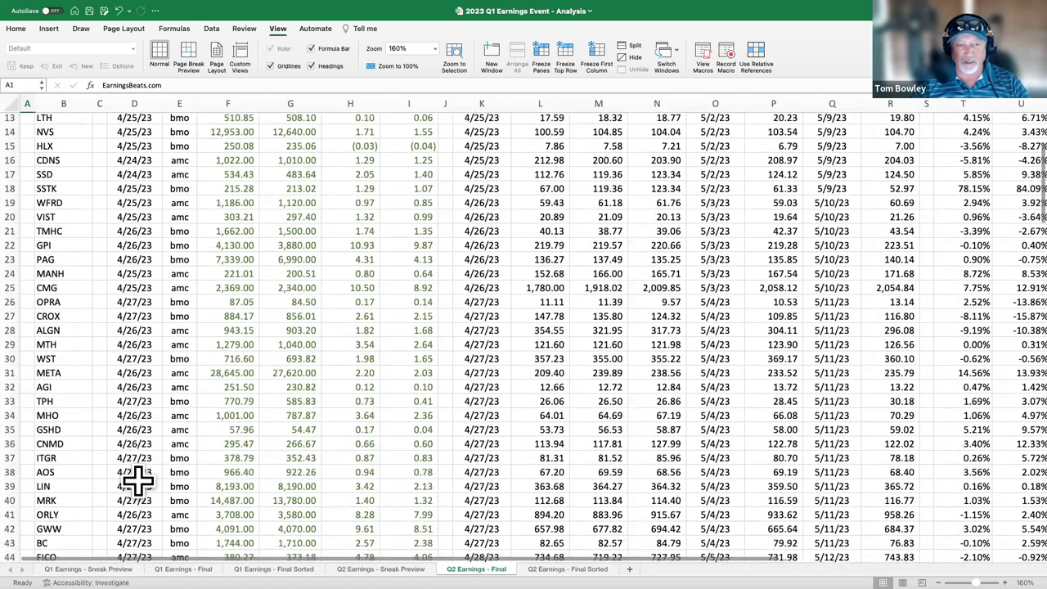
{"action": "scroll", "coordinate": [169, 459], "scroll_direction": "down", "scroll_amount": 1}
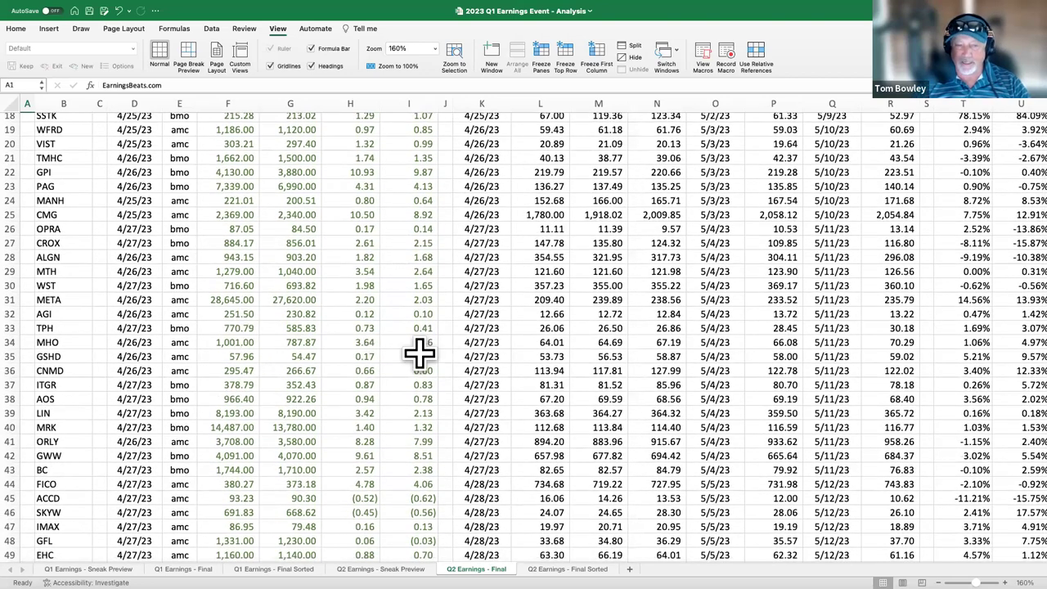
{"action": "scroll", "coordinate": [420, 352], "scroll_direction": "down", "scroll_amount": 9}
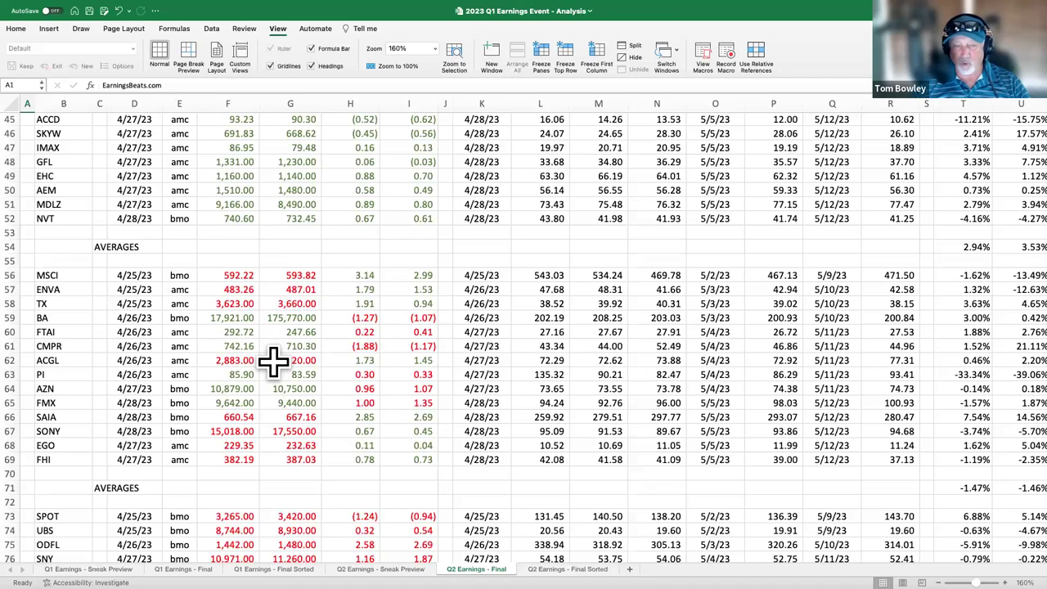
{"action": "scroll", "coordinate": [272, 361], "scroll_direction": "down", "scroll_amount": 4}
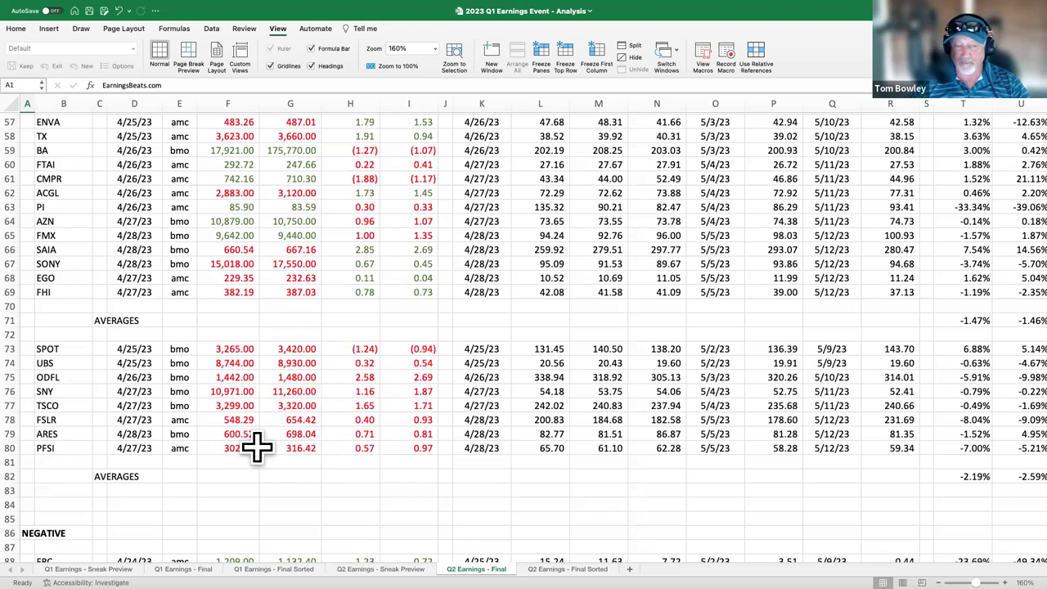
Examine the NEGATIVE stocks grouped by revenue and EPS beats and misses, with their AVERAGES in rows 112, 137 and 154.
{"action": "scroll", "coordinate": [256, 446], "scroll_direction": "down", "scroll_amount": 9}
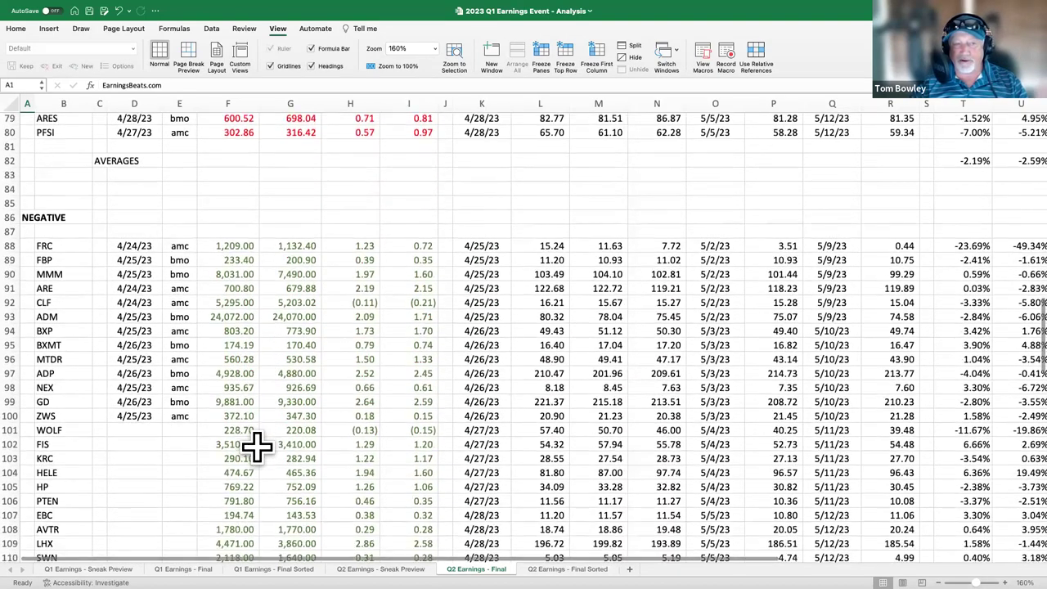
{"action": "scroll", "coordinate": [257, 446], "scroll_direction": "down", "scroll_amount": 1}
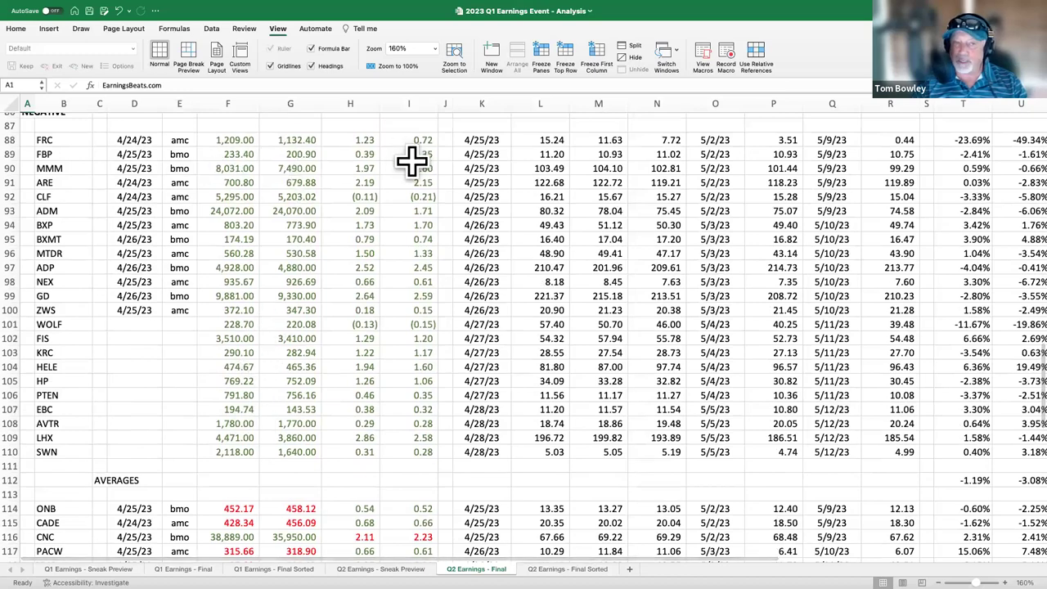
{"action": "scroll", "coordinate": [354, 437], "scroll_direction": "down", "scroll_amount": 6}
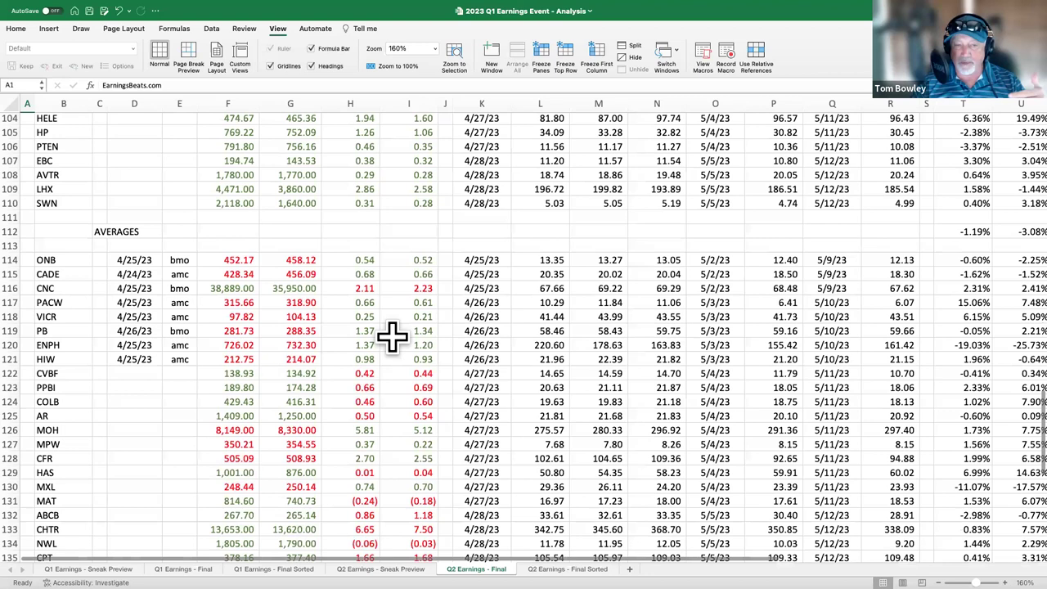
{"action": "scroll", "coordinate": [336, 465], "scroll_direction": "down", "scroll_amount": 3}
{"action": "scroll", "coordinate": [339, 468], "scroll_direction": "down", "scroll_amount": 5}
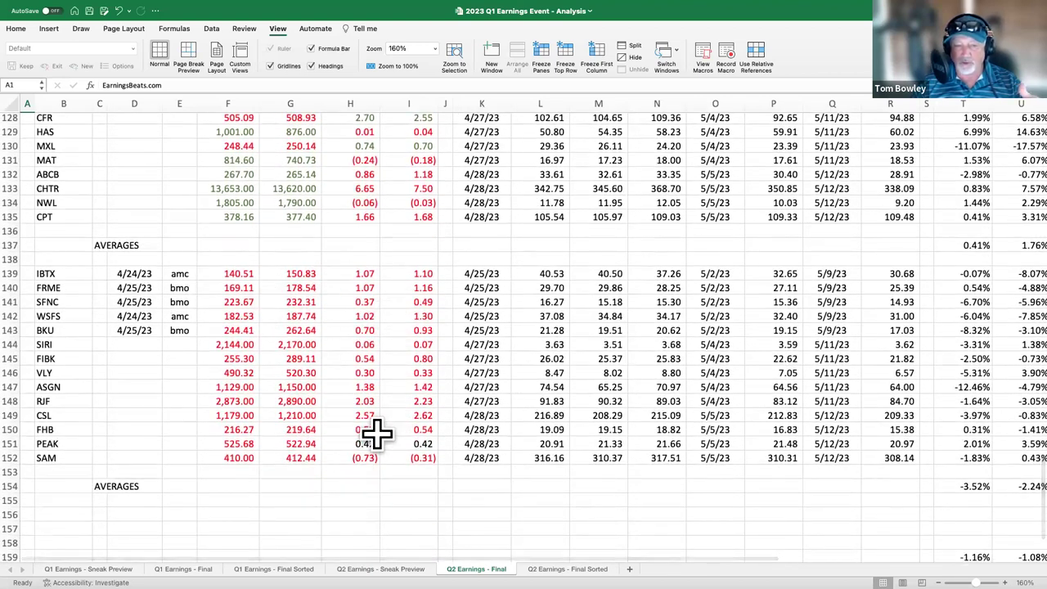
Compare PEAK's actual and estimated EPS in cells H151:I151.
{"action": "left_click_drag", "start_coordinate": [374, 445], "coordinate": [416, 441]}
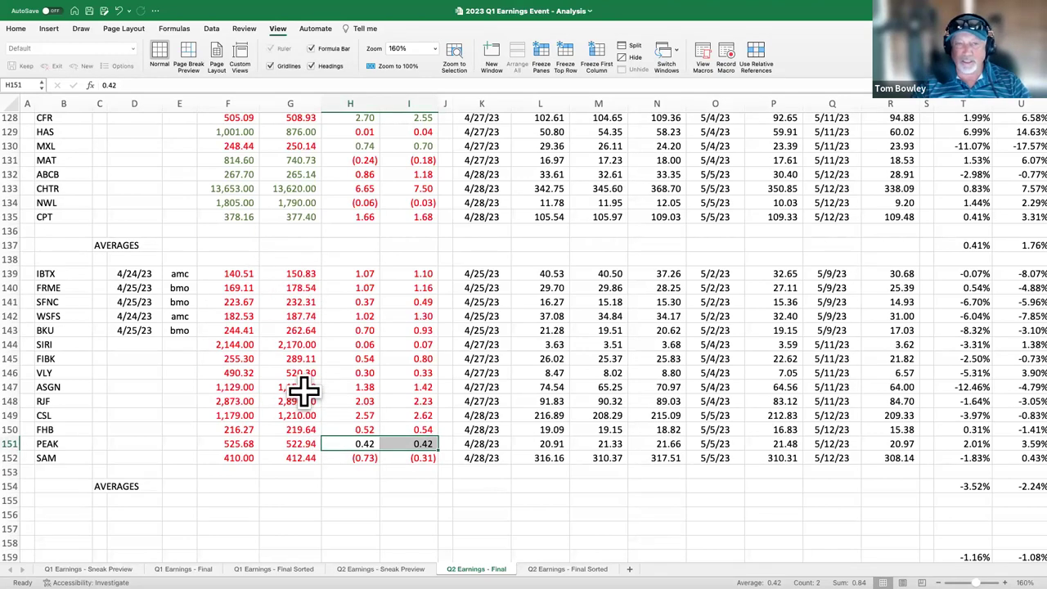
Freeze the panes at cell C8 to keep the column headings and stock symbols in view.
{"action": "scroll", "coordinate": [303, 391], "scroll_direction": "up", "scroll_amount": 20}
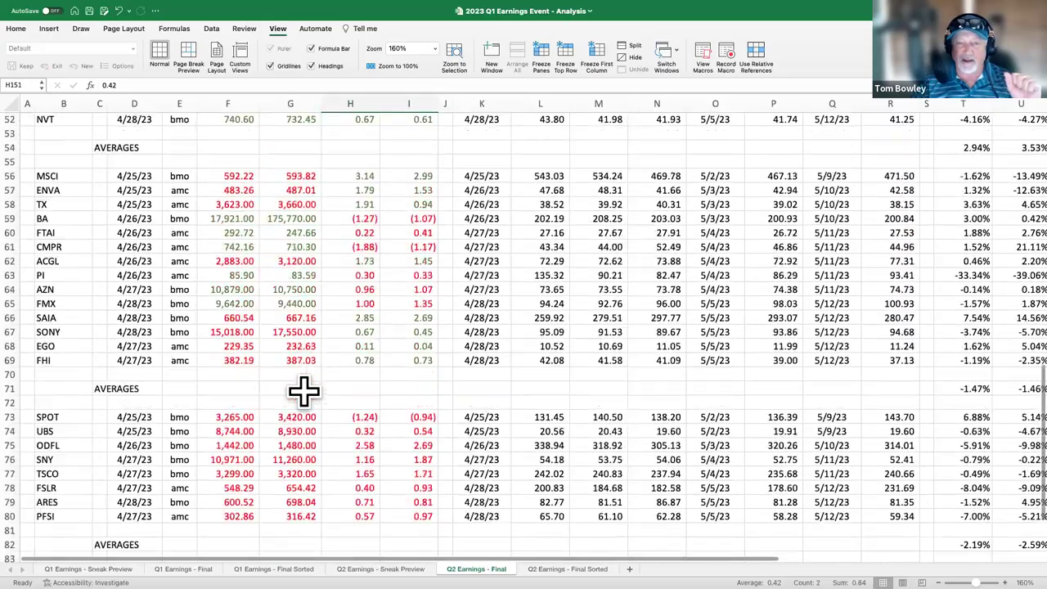
{"action": "scroll", "coordinate": [304, 391], "scroll_direction": "up", "scroll_amount": 20}
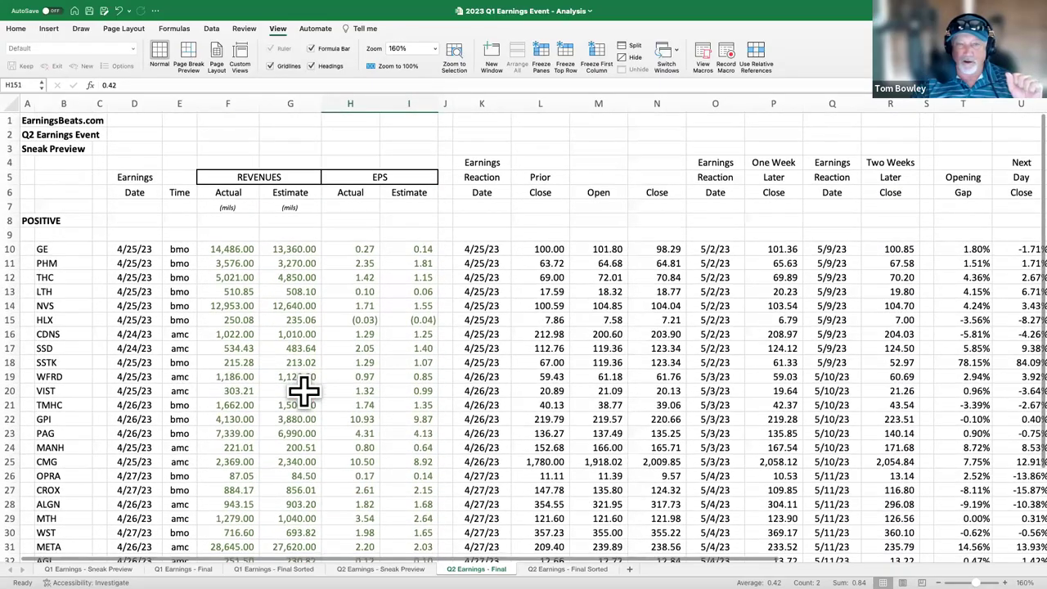
{"action": "scroll", "coordinate": [303, 391], "scroll_direction": "down", "scroll_amount": 3}
{"action": "scroll", "coordinate": [303, 392], "scroll_direction": "up", "scroll_amount": 3}
{"action": "left_click", "coordinate": [99, 203]}
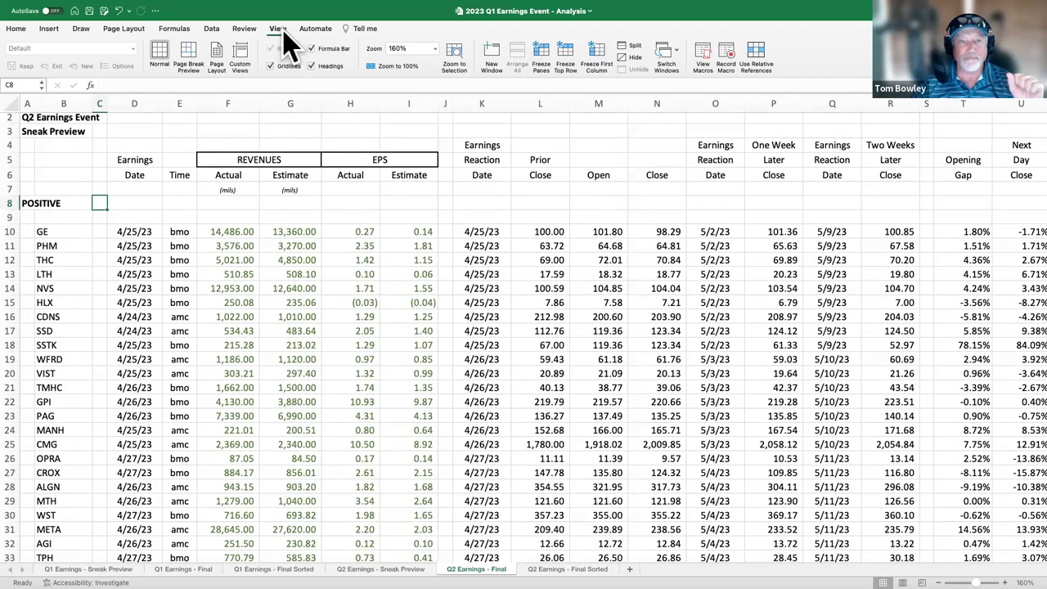
{"action": "left_click", "coordinate": [541, 57]}
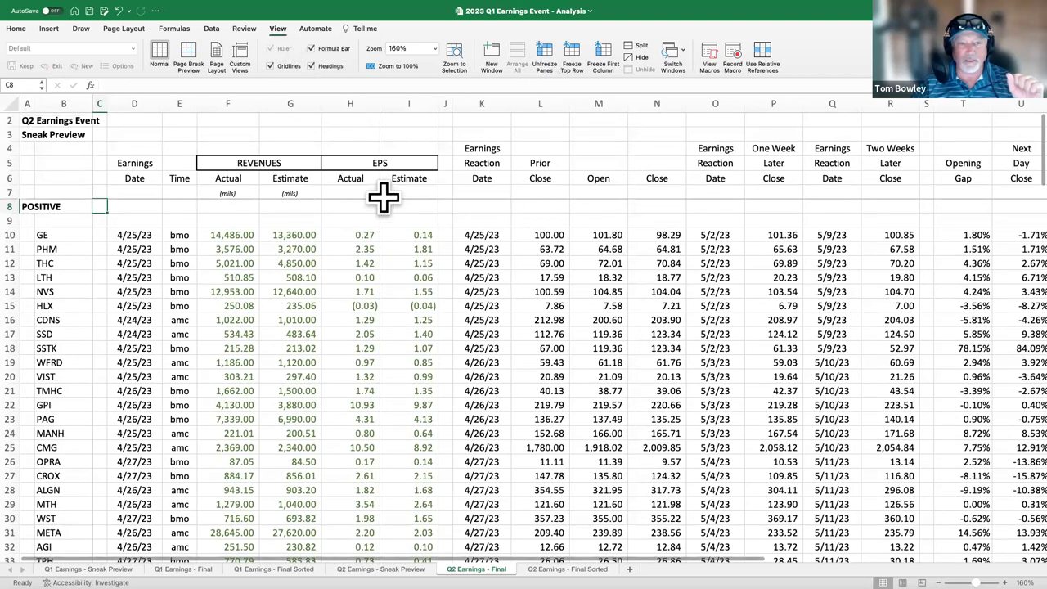
Inspect the first POSITIVE group's average Opening Gap, Next Day Close and A/D in cells T54, U54 and V54.
{"action": "scroll", "coordinate": [495, 239], "scroll_direction": "down", "scroll_amount": 1}
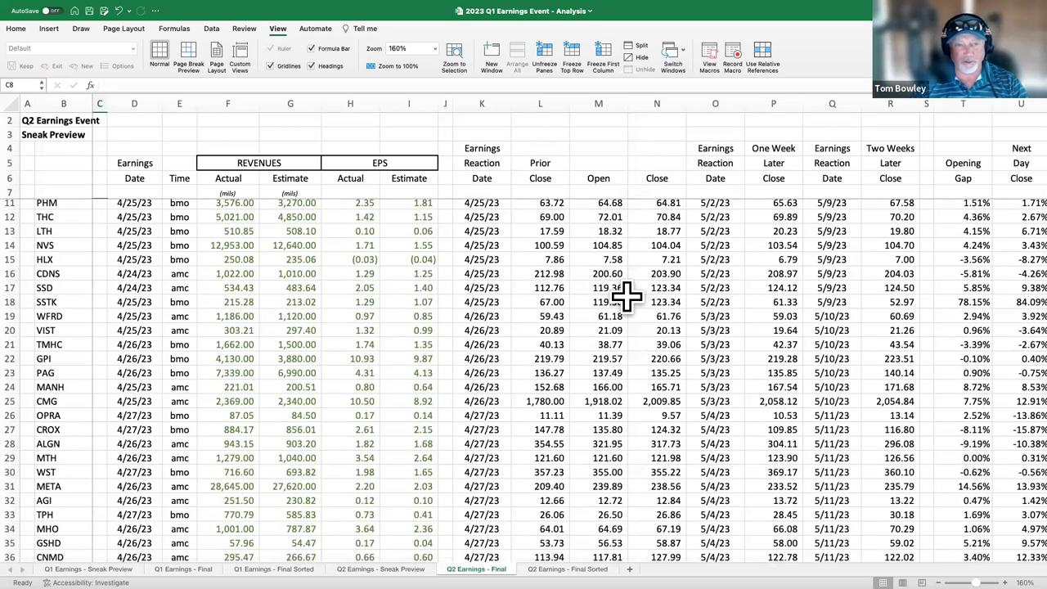
{"action": "scroll", "coordinate": [627, 297], "scroll_direction": "down", "scroll_amount": 11}
{"action": "scroll", "coordinate": [627, 297], "scroll_direction": "down", "scroll_amount": 3}
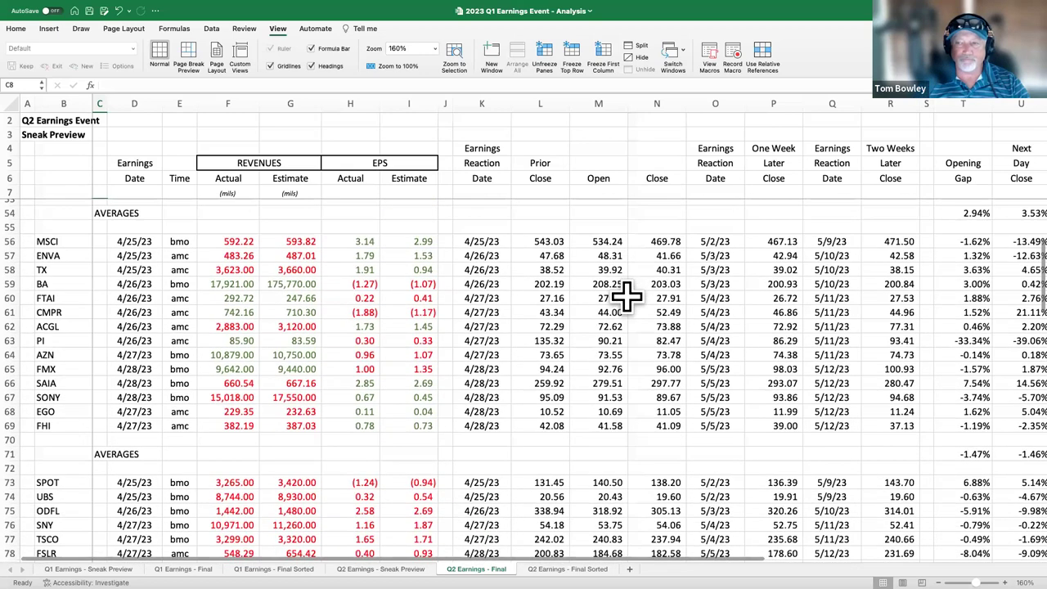
{"action": "scroll", "coordinate": [627, 297], "scroll_direction": "up", "scroll_amount": 1}
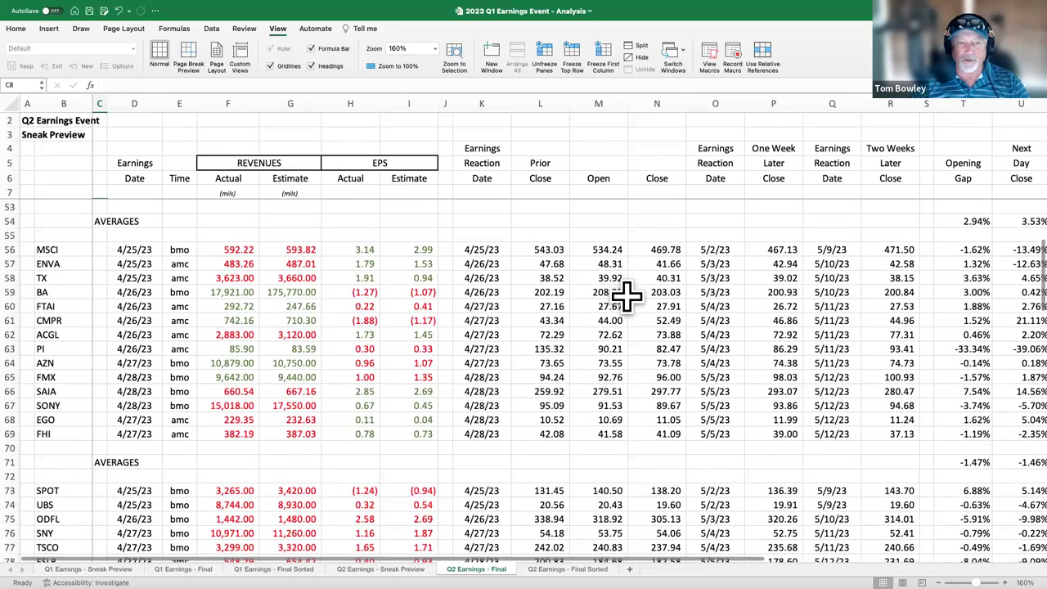
{"action": "scroll", "coordinate": [627, 297], "scroll_direction": "right", "scroll_amount": 3}
{"action": "scroll", "coordinate": [627, 297], "scroll_direction": "up", "scroll_amount": 1}
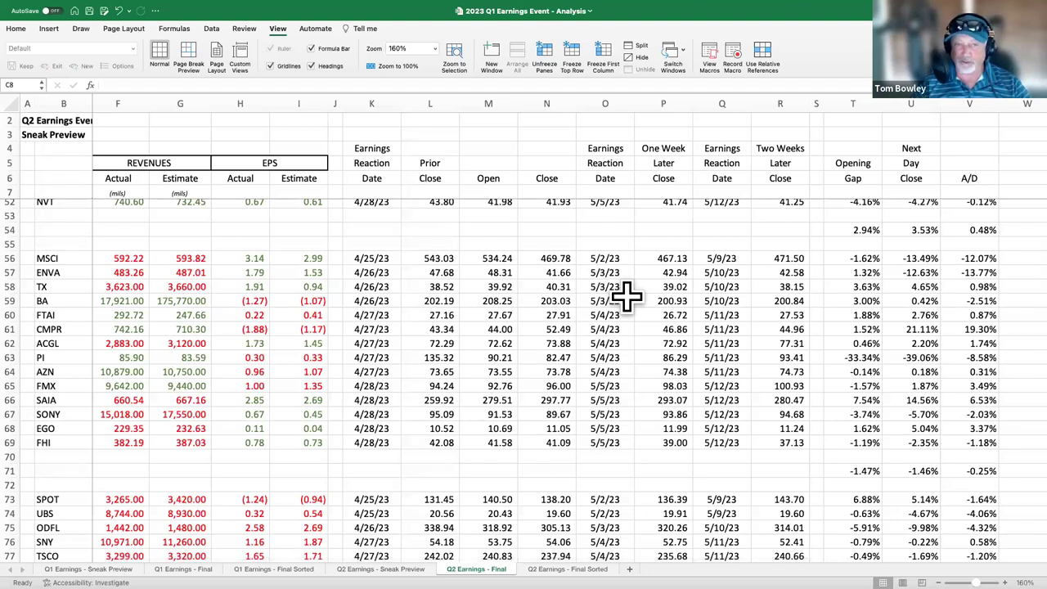
{"action": "scroll", "coordinate": [627, 297], "scroll_direction": "down", "scroll_amount": 1}
{"action": "scroll", "coordinate": [627, 297], "scroll_direction": "left", "scroll_amount": 1}
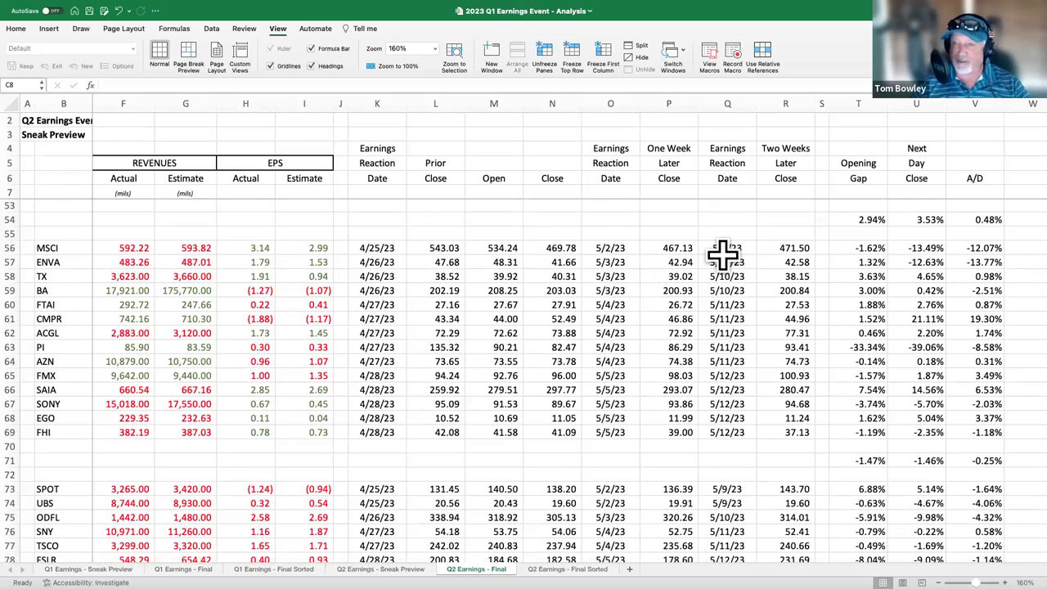
{"action": "scroll", "coordinate": [724, 257], "scroll_direction": "up", "scroll_amount": 5}
{"action": "left_click", "coordinate": [843, 338]}
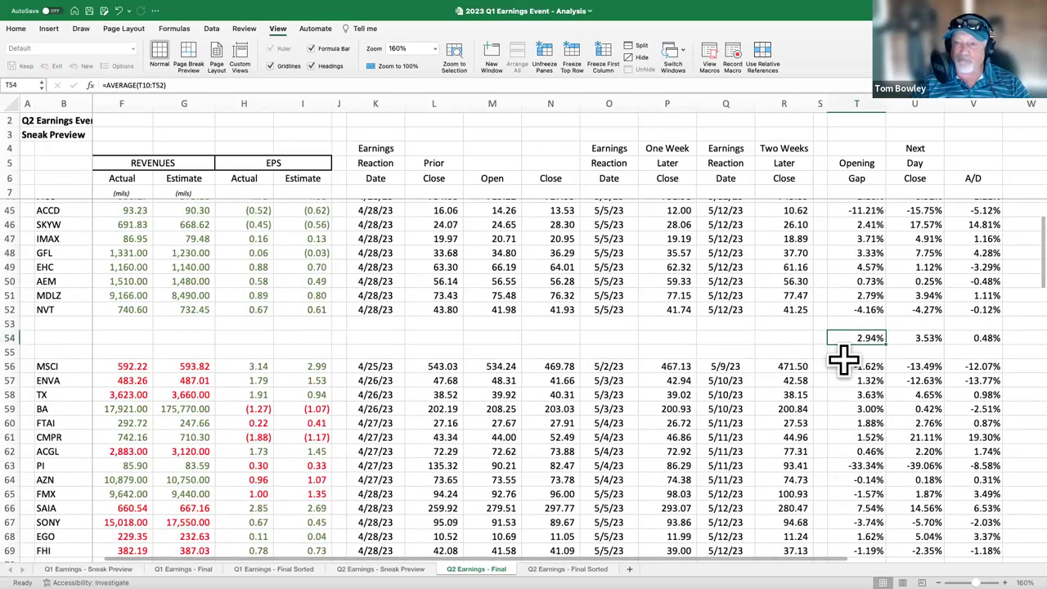
{"action": "scroll", "coordinate": [831, 397], "scroll_direction": "right", "scroll_amount": 1}
{"action": "scroll", "coordinate": [831, 397], "scroll_direction": "right", "scroll_amount": 1}
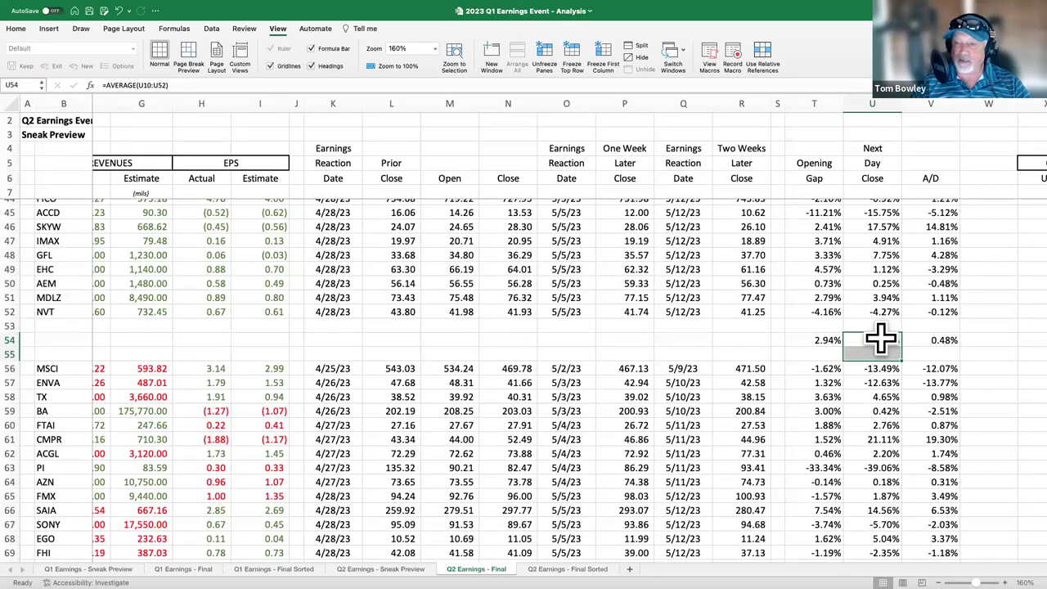
{"action": "left_click", "coordinate": [877, 342]}
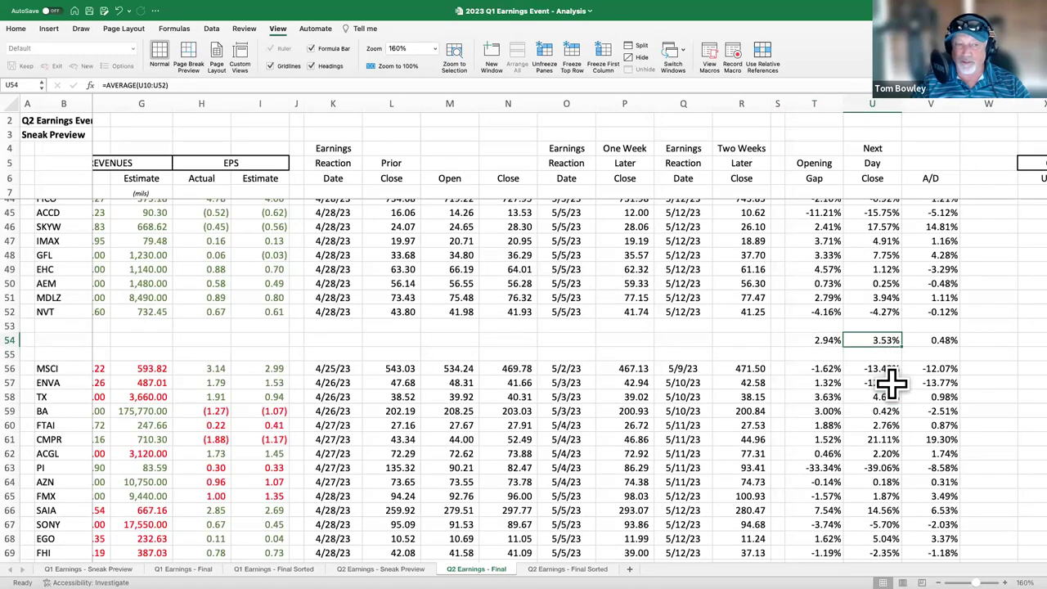
{"action": "left_click", "coordinate": [939, 342]}
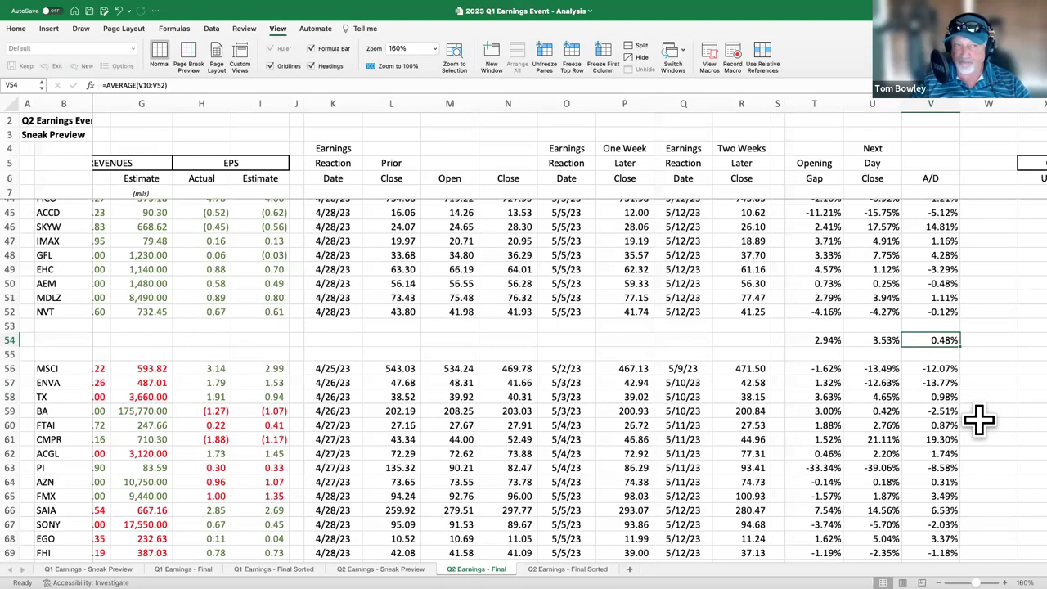
Inspect the average Opening Gap, Next Day Close and A/D of the other two POSITIVE groups in rows 71 and 82.
{"action": "scroll", "coordinate": [980, 420], "scroll_direction": "down", "scroll_amount": 7}
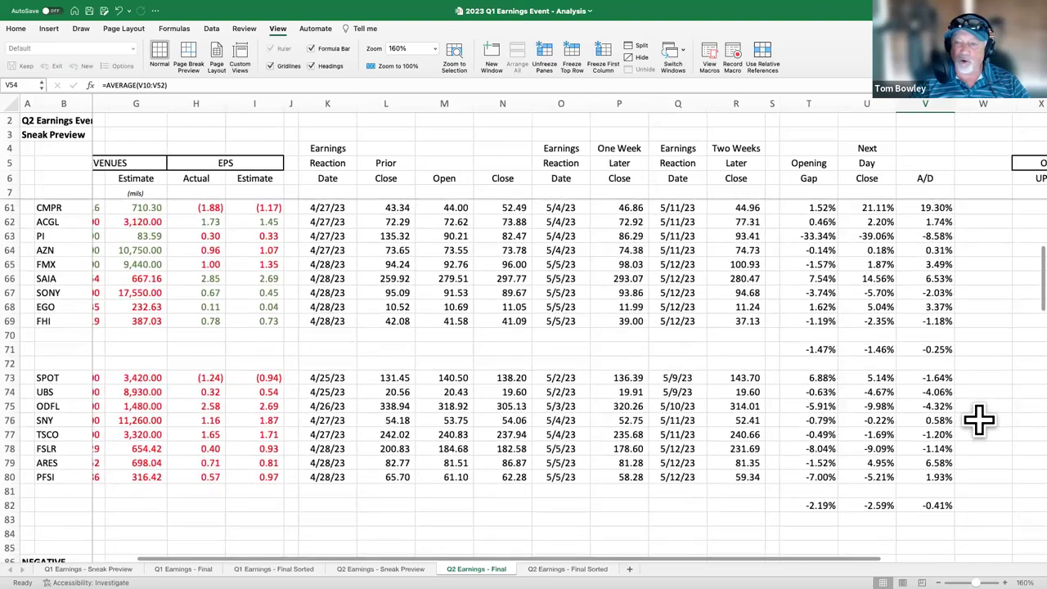
{"action": "scroll", "coordinate": [980, 420], "scroll_direction": "down", "scroll_amount": 2}
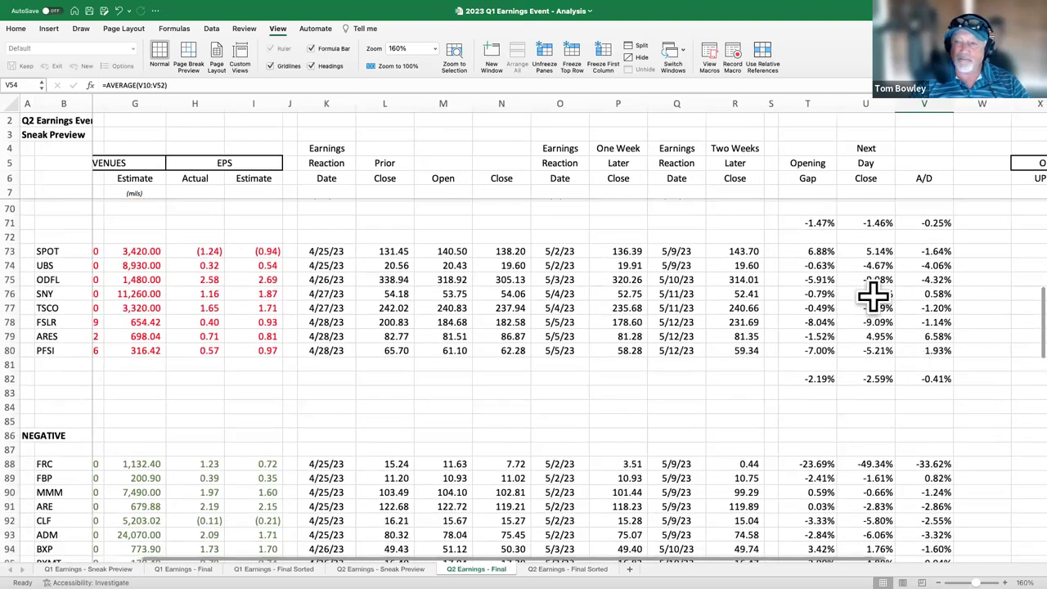
{"action": "left_click", "coordinate": [824, 226]}
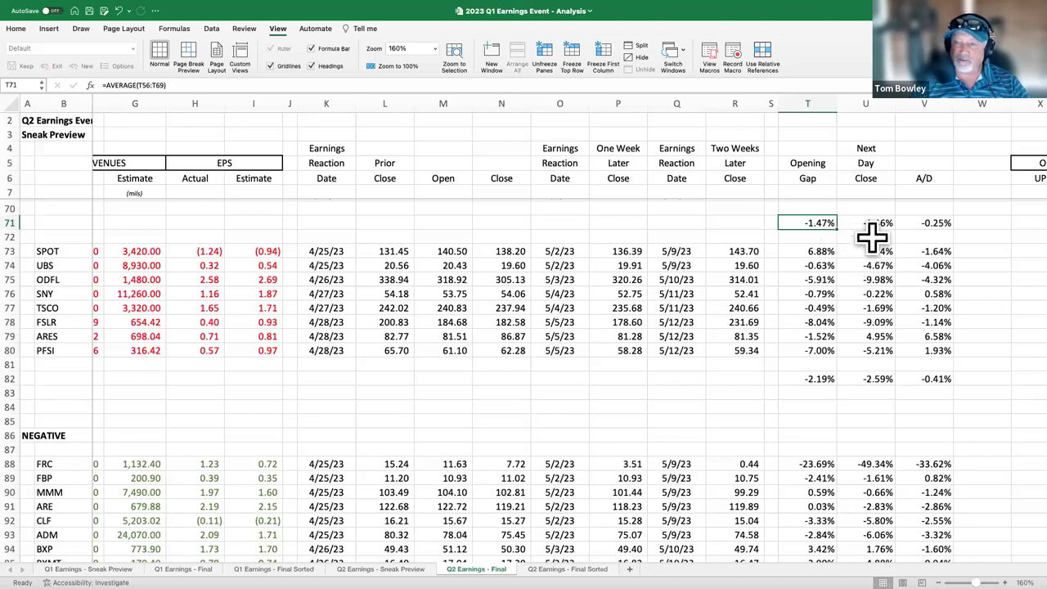
{"action": "left_click", "coordinate": [877, 224]}
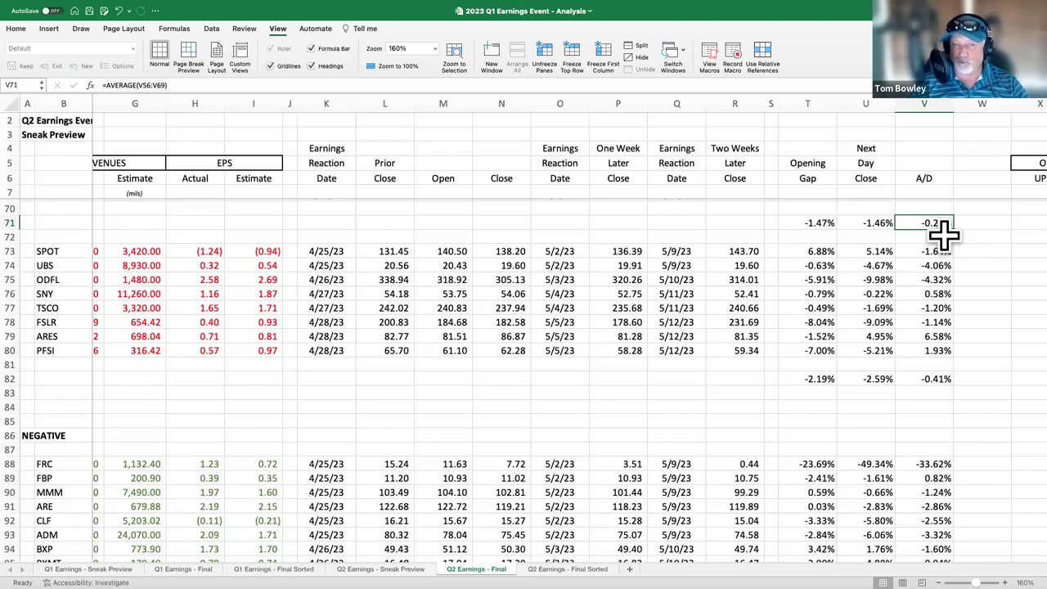
{"action": "left_click", "coordinate": [822, 379]}
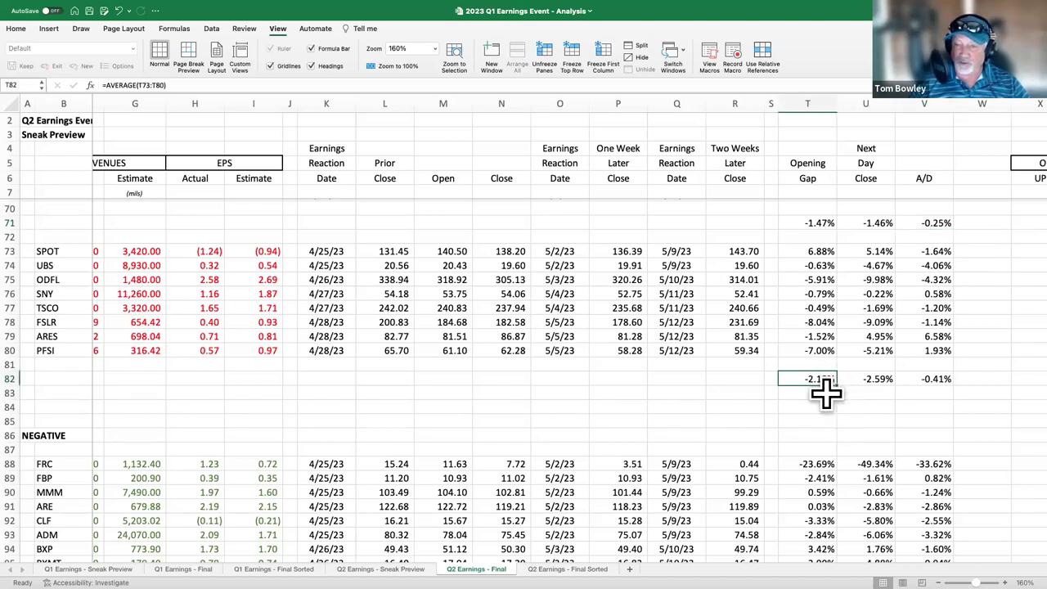
{"action": "left_click", "coordinate": [879, 383]}
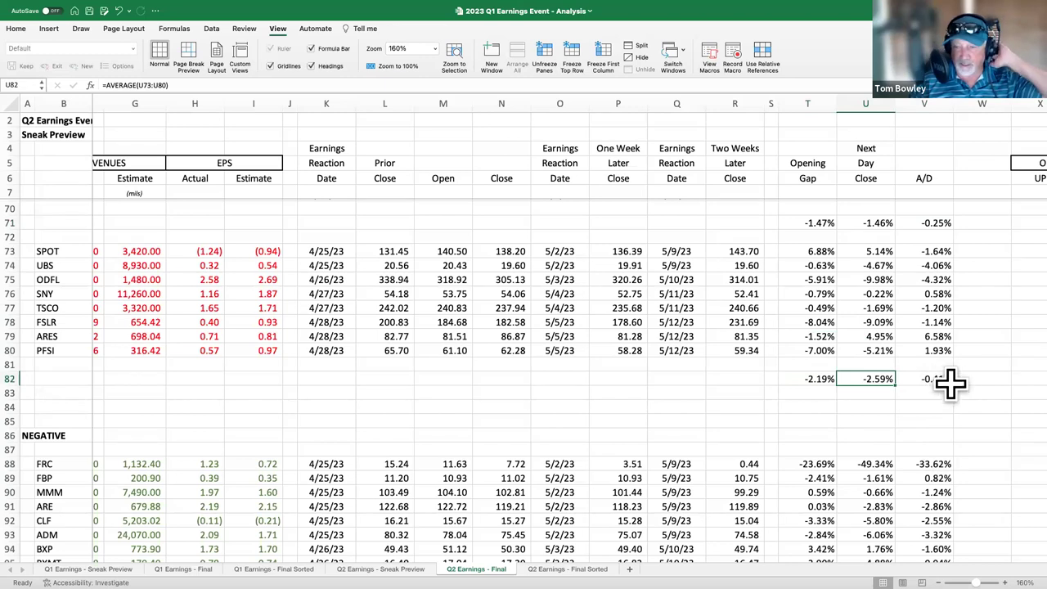
{"action": "left_click", "coordinate": [935, 379]}
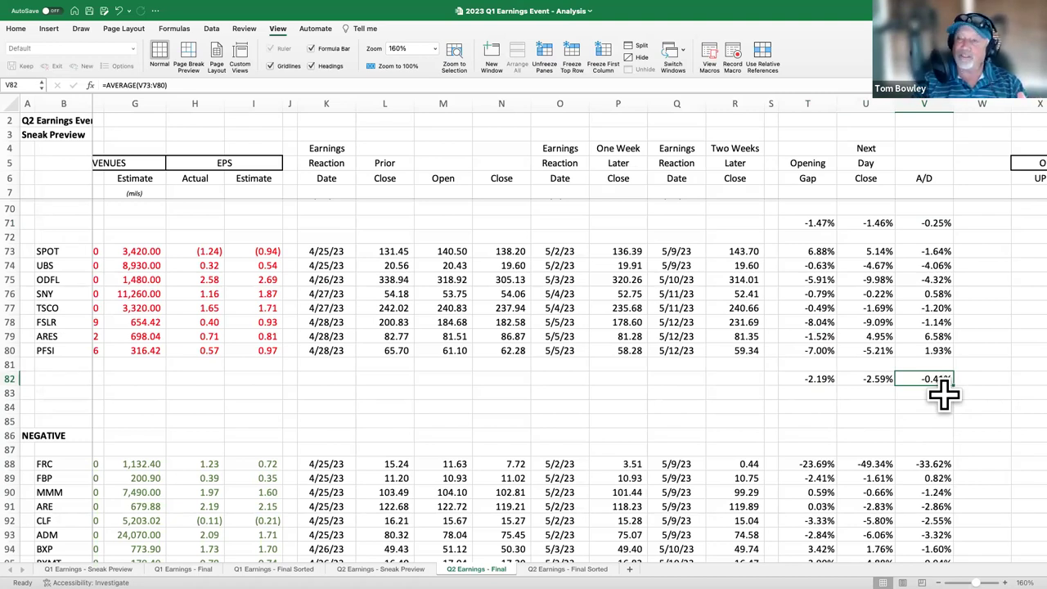
Review the first NEGATIVE group's stocks and its average Opening Gap, Next Day Close and A/D in T112:V112.
{"action": "left_click", "coordinate": [44, 438]}
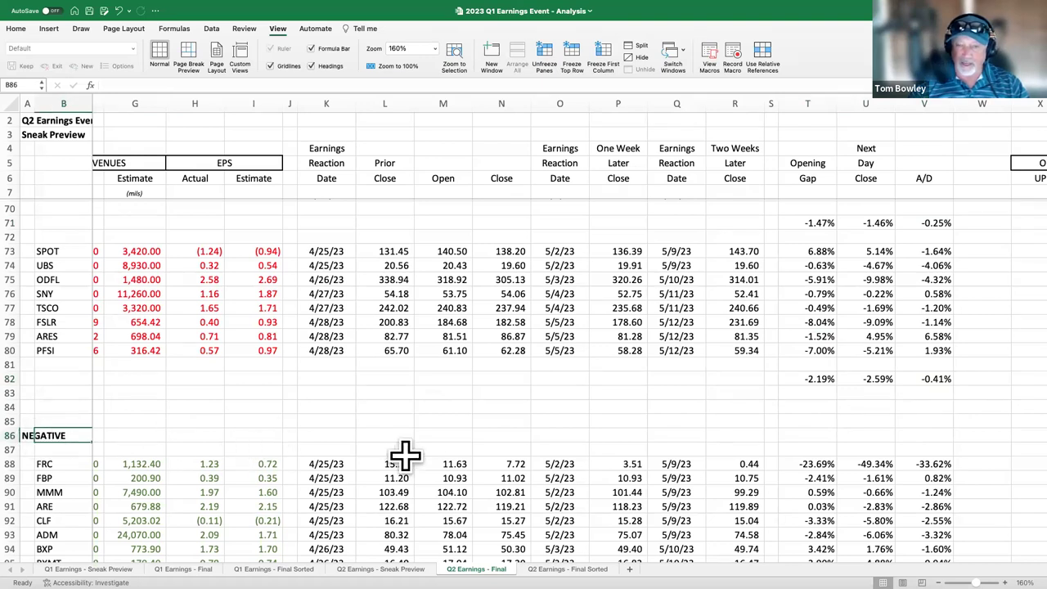
{"action": "scroll", "coordinate": [422, 455], "scroll_direction": "down", "scroll_amount": 1}
{"action": "scroll", "coordinate": [423, 457], "scroll_direction": "down", "scroll_amount": 5}
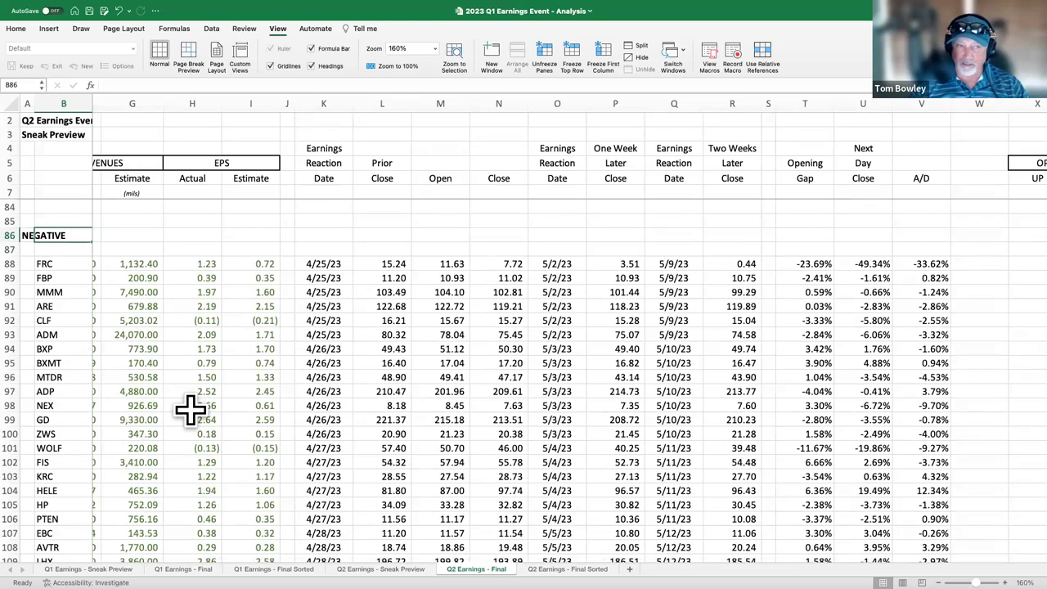
{"action": "scroll", "coordinate": [190, 411], "scroll_direction": "down", "scroll_amount": 7}
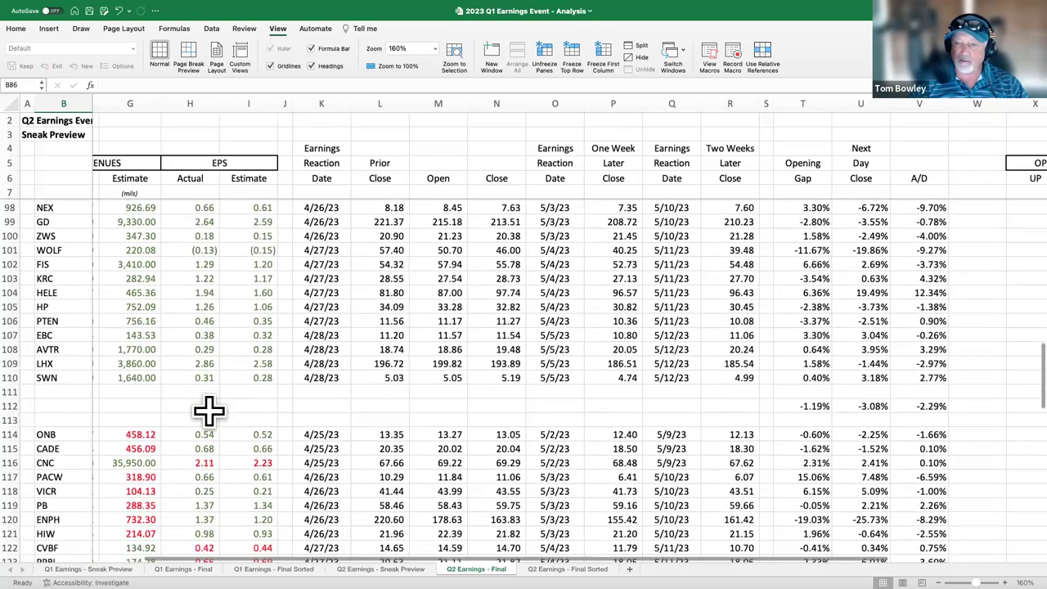
{"action": "left_click", "coordinate": [811, 343]}
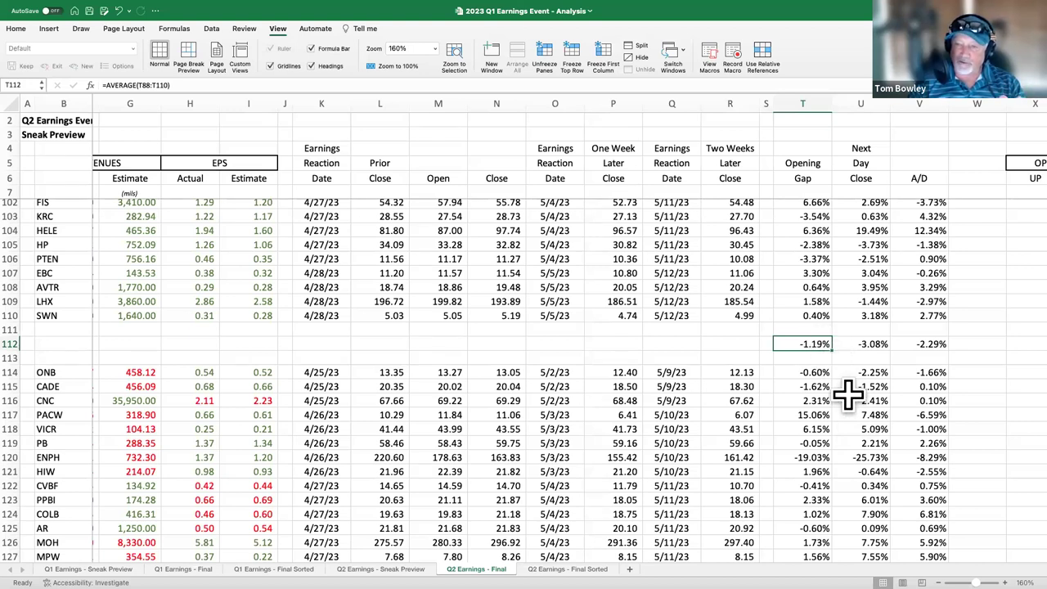
{"action": "left_click", "coordinate": [878, 344]}
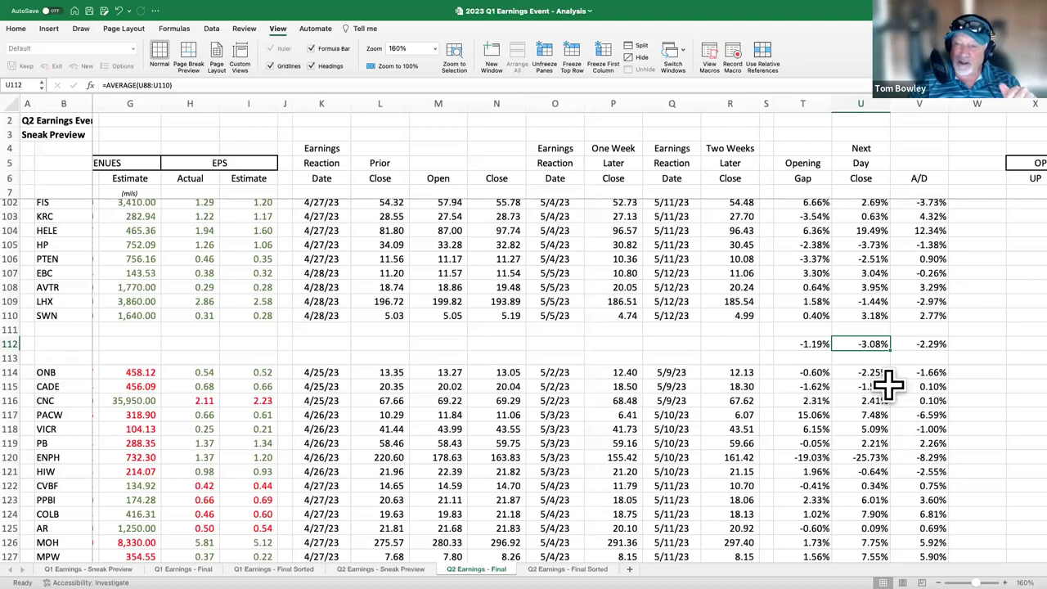
{"action": "left_click_drag", "start_coordinate": [812, 344], "coordinate": [916, 342]}
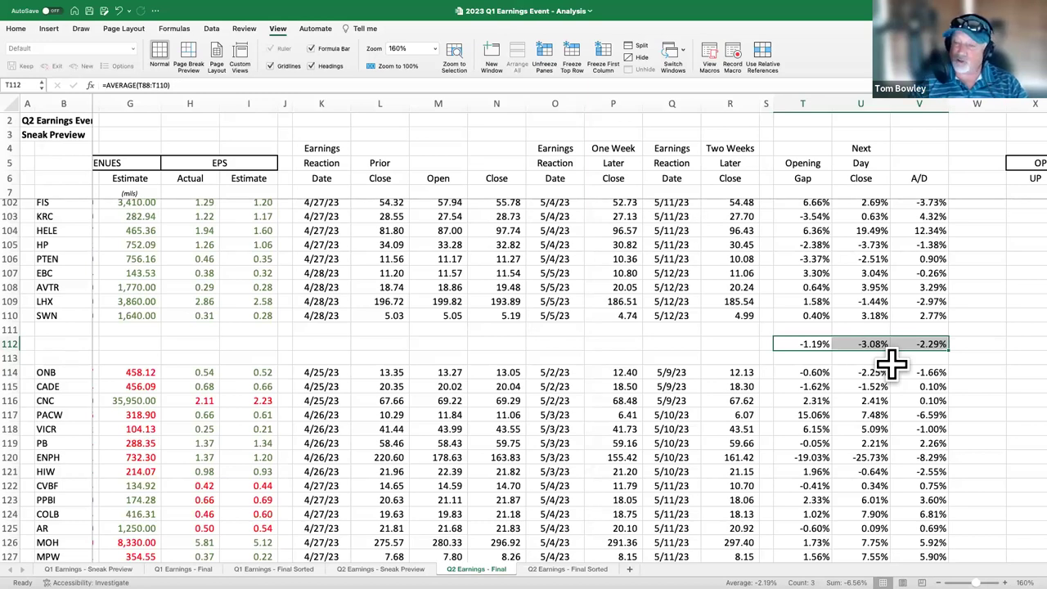
Copy the NEGATIVE group's averages from T112:V112 and paste them as values into T55:V55, below the POSITIVE averages.
{"action": "left_click_drag", "start_coordinate": [803, 343], "coordinate": [918, 339]}
{"action": "key", "text": "super+c"}
{"action": "scroll", "coordinate": [862, 291], "scroll_direction": "up", "scroll_amount": 2}
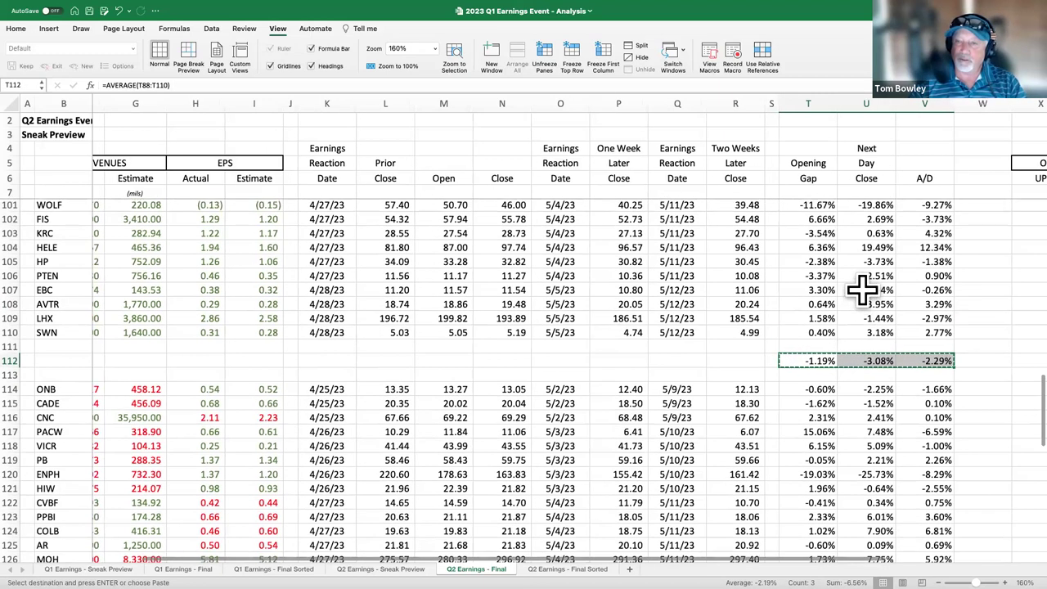
{"action": "scroll", "coordinate": [862, 291], "scroll_direction": "up", "scroll_amount": 20}
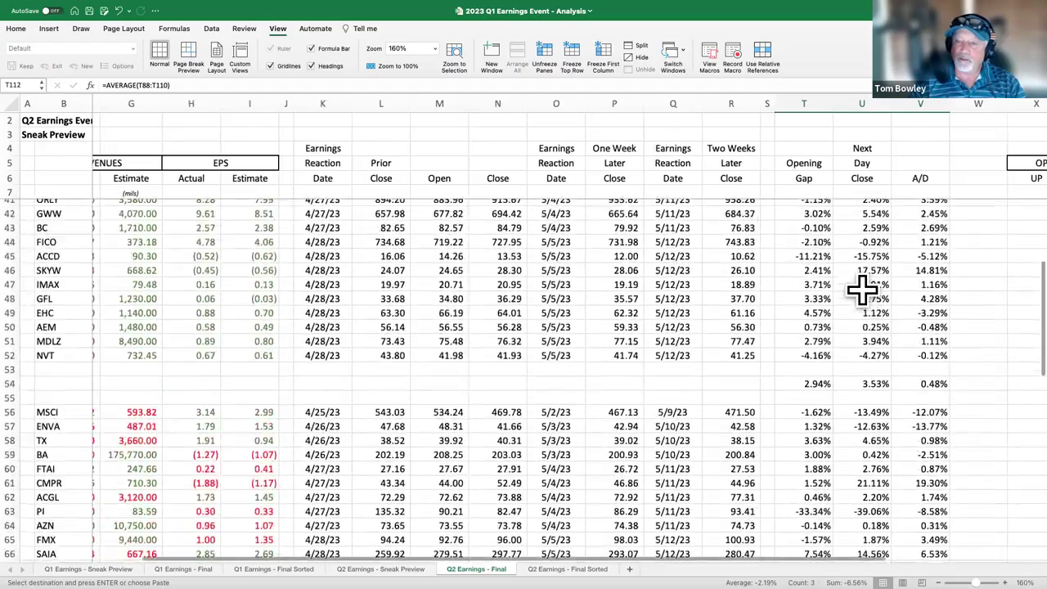
{"action": "scroll", "coordinate": [862, 292], "scroll_direction": "up", "scroll_amount": 4}
{"action": "scroll", "coordinate": [861, 291], "scroll_direction": "down", "scroll_amount": 9}
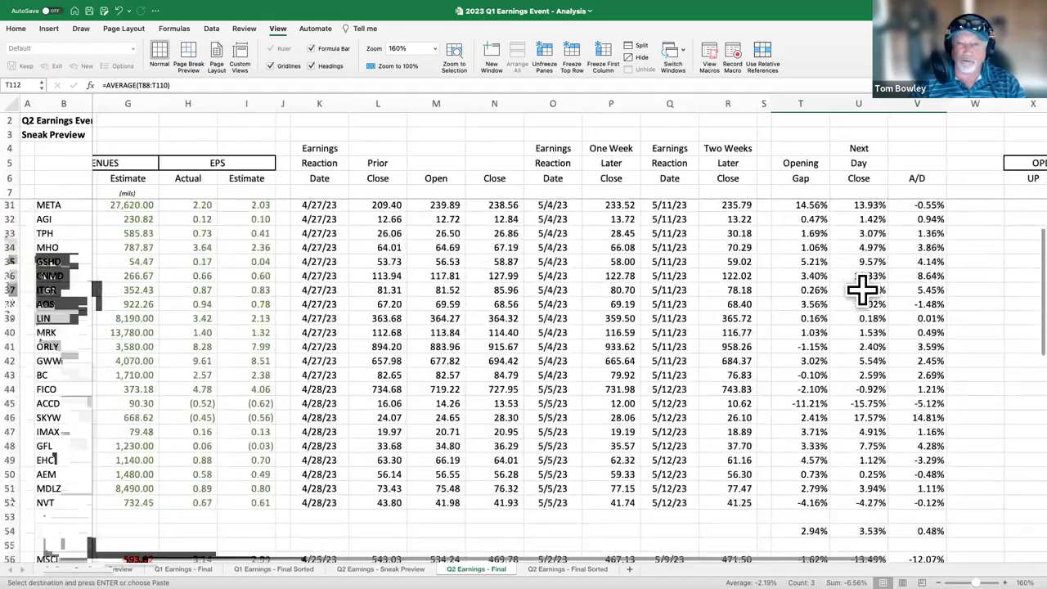
{"action": "scroll", "coordinate": [862, 291], "scroll_direction": "down", "scroll_amount": 1}
{"action": "left_click", "coordinate": [816, 253]}
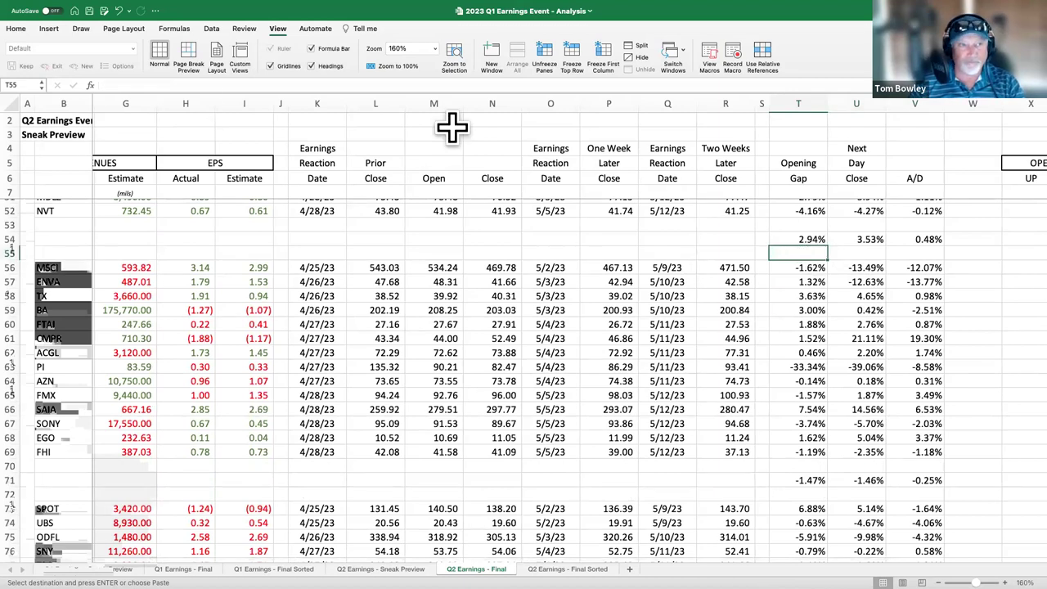
{"action": "left_click", "coordinate": [16, 29]}
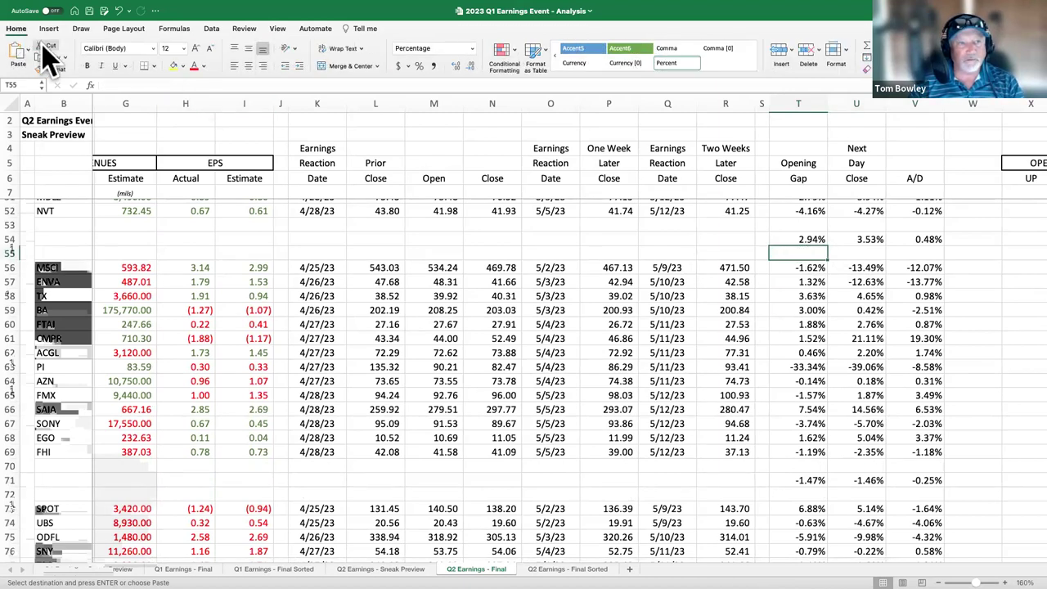
{"action": "left_click", "coordinate": [28, 51]}
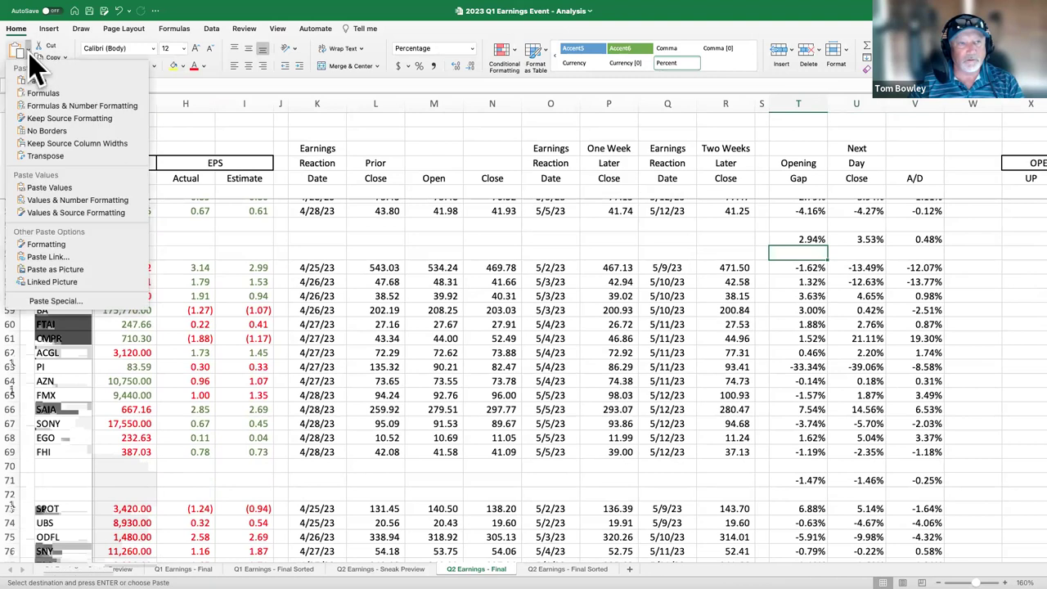
{"action": "left_click", "coordinate": [51, 188]}
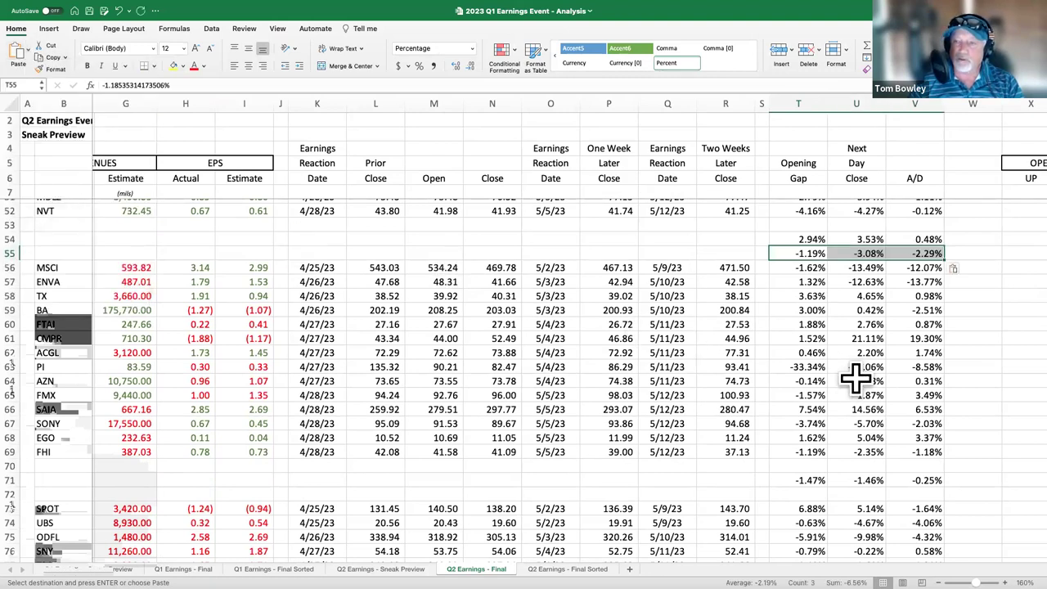
{"action": "left_click", "coordinate": [981, 379]}
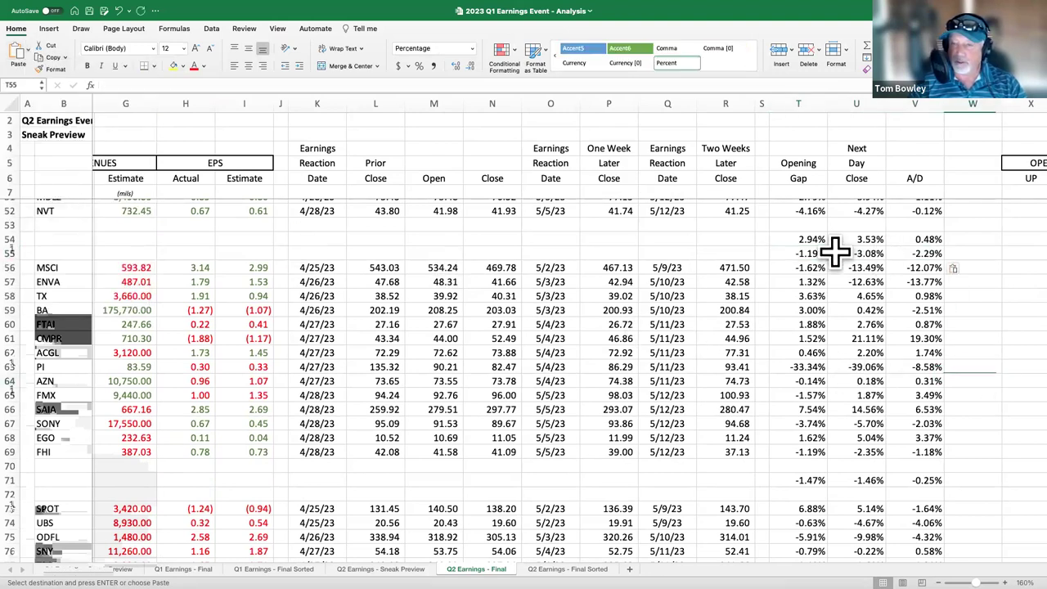
Insert a blank row above MSCI at row 56 to separate the averages from the next POSITIVE group.
{"action": "left_click", "coordinate": [813, 238]}
{"action": "key", "text": "Down"}
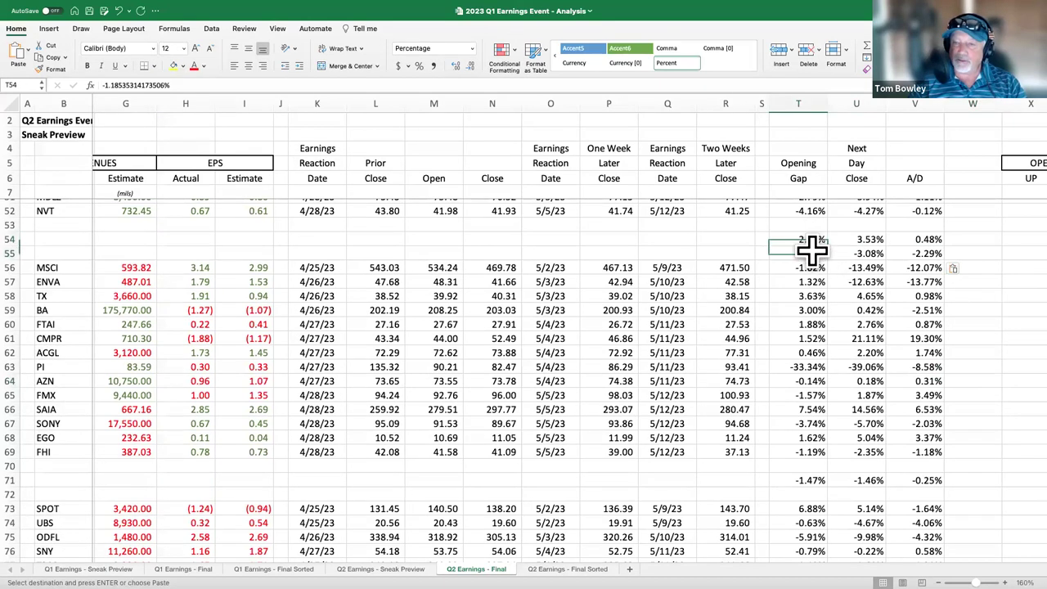
{"action": "left_click", "coordinate": [11, 267]}
{"action": "left_click", "coordinate": [782, 62]}
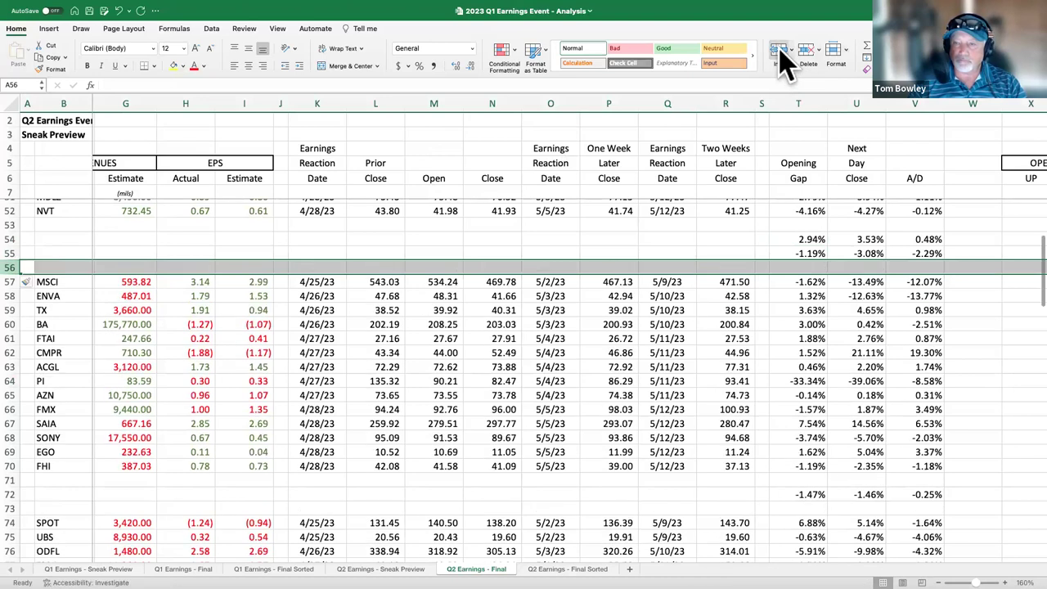
Compare the first POSITIVE group's averages in T54:V54 with the NEGATIVE group's in T55:V55 for Opening Gap, Next Day Close and A/D.
{"action": "left_click", "coordinate": [813, 239]}
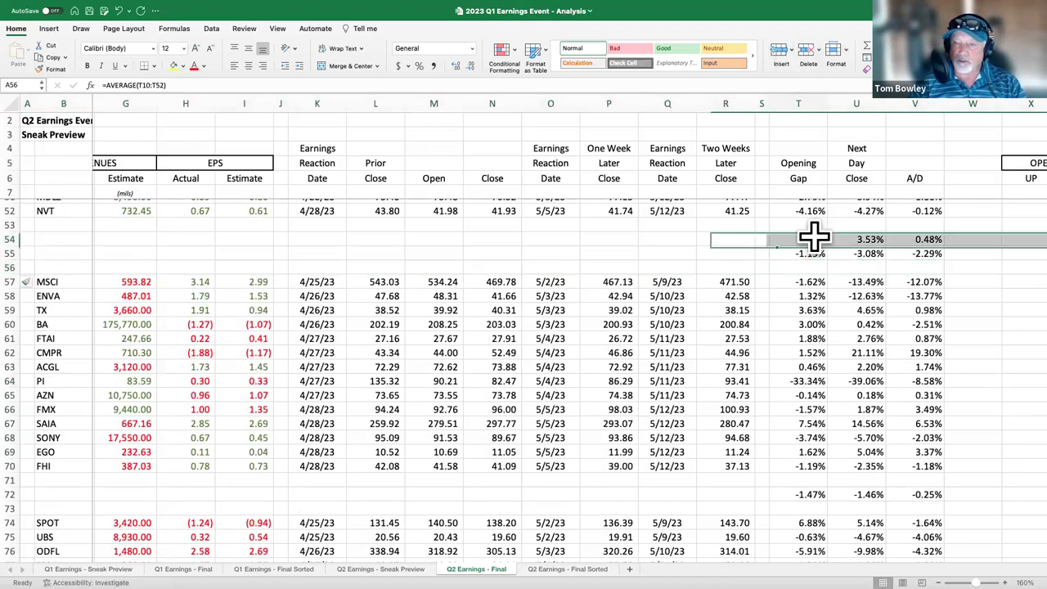
{"action": "left_click", "coordinate": [869, 240]}
{"action": "left_click", "coordinate": [933, 239]}
{"action": "key", "text": "ctrl+r"}
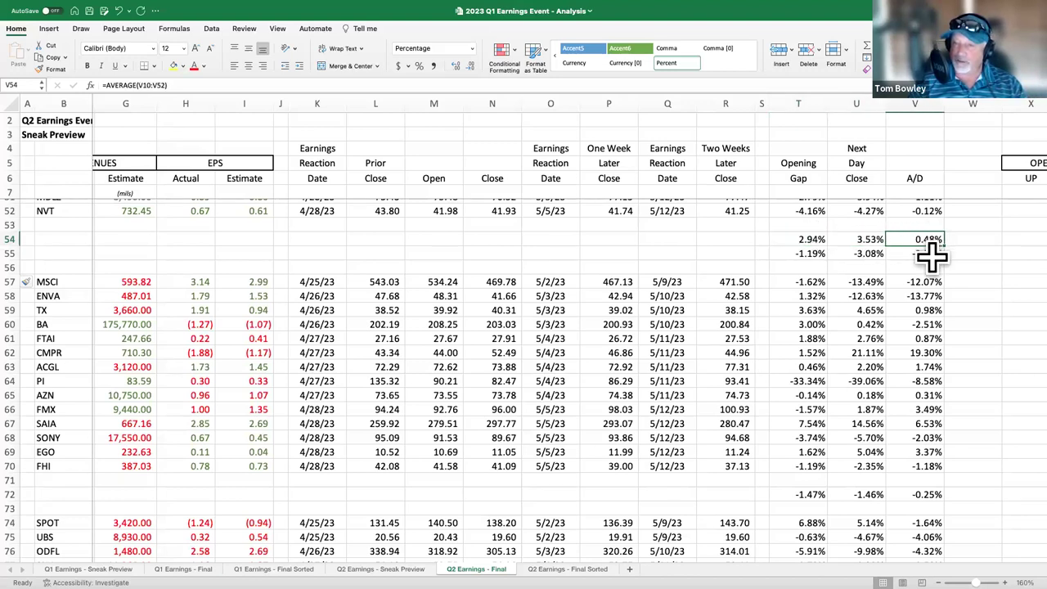
{"action": "left_click", "coordinate": [813, 252]}
{"action": "left_click", "coordinate": [866, 254]}
{"action": "left_click", "coordinate": [918, 254]}
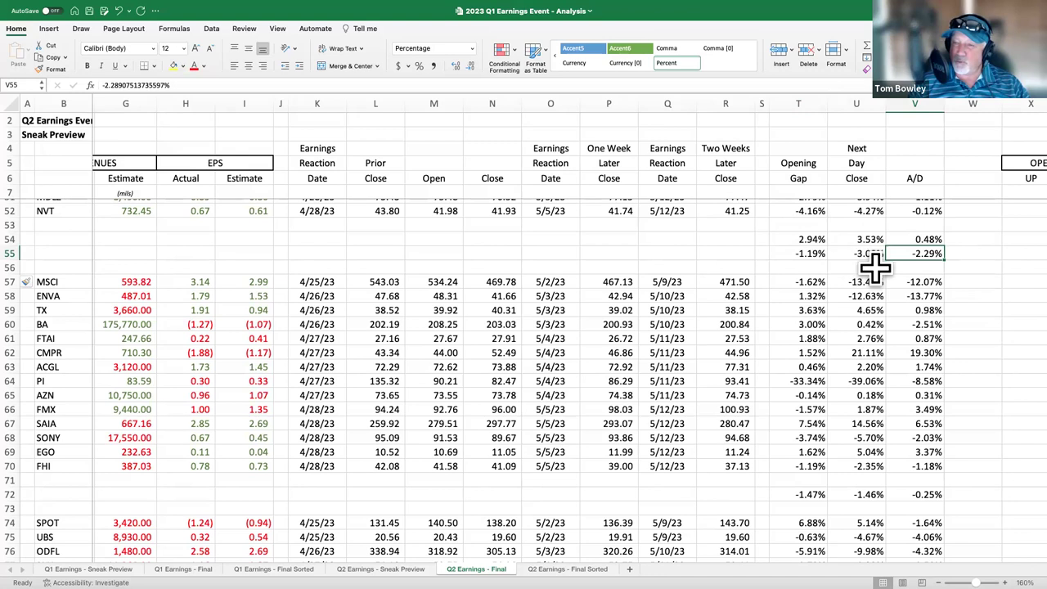
{"action": "left_click", "coordinate": [930, 240]}
{"action": "type", "text": "0.48"}
{"action": "key", "text": "Return"}
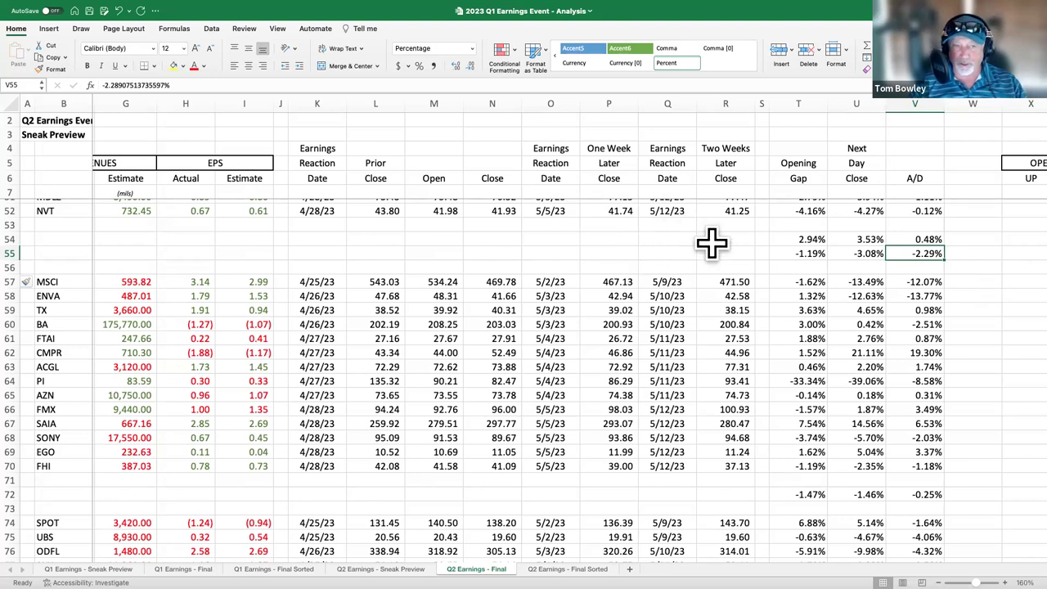
{"action": "left_click", "coordinate": [811, 257]}
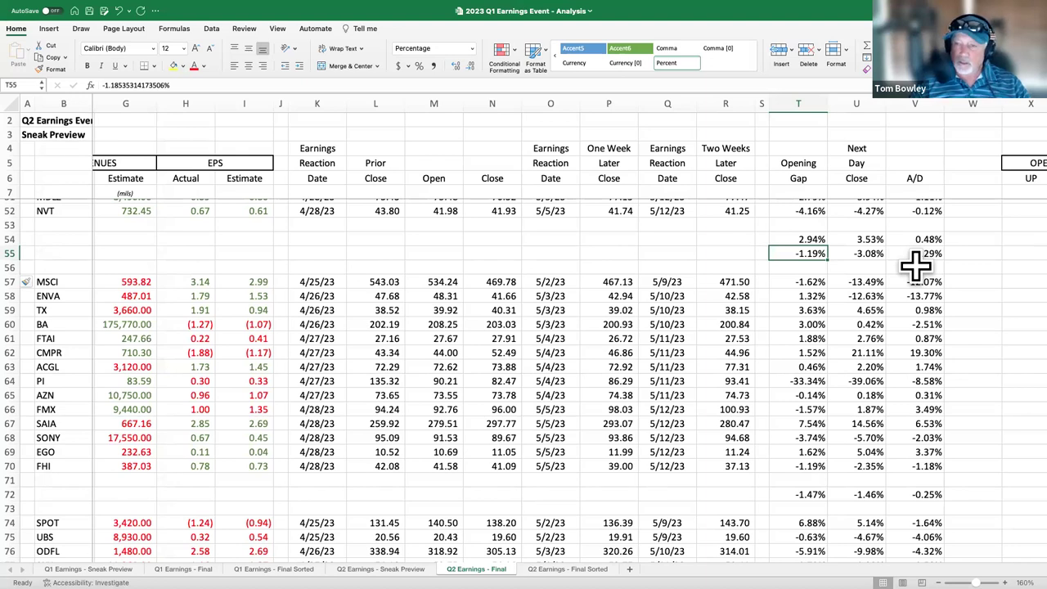
Insert a blank row at row 73, between the second POSITIVE group's averages and SPOT.
{"action": "scroll", "coordinate": [941, 264], "scroll_direction": "down", "scroll_amount": 5}
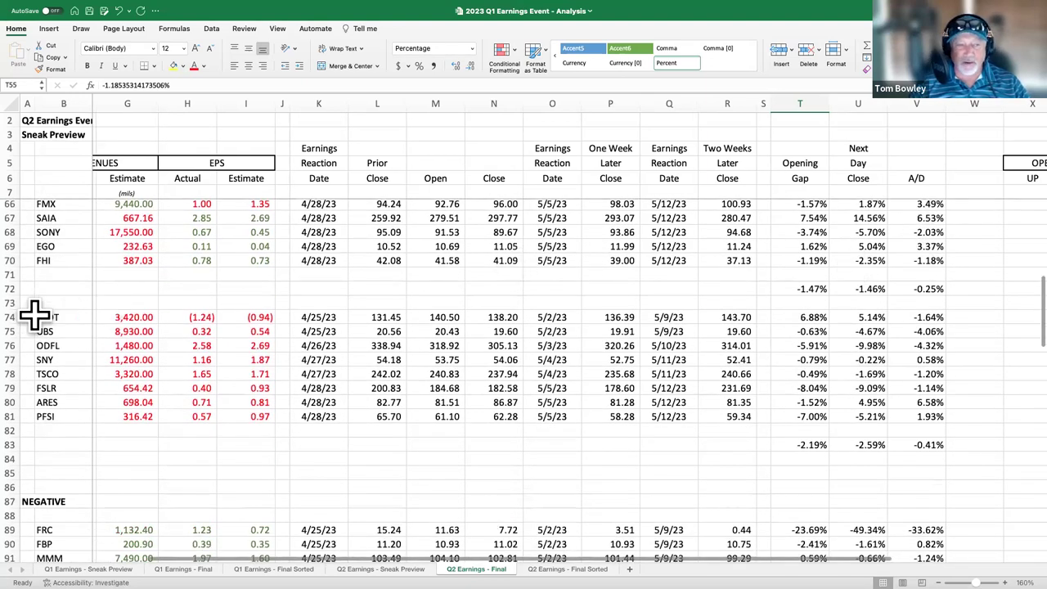
{"action": "left_click", "coordinate": [33, 303]}
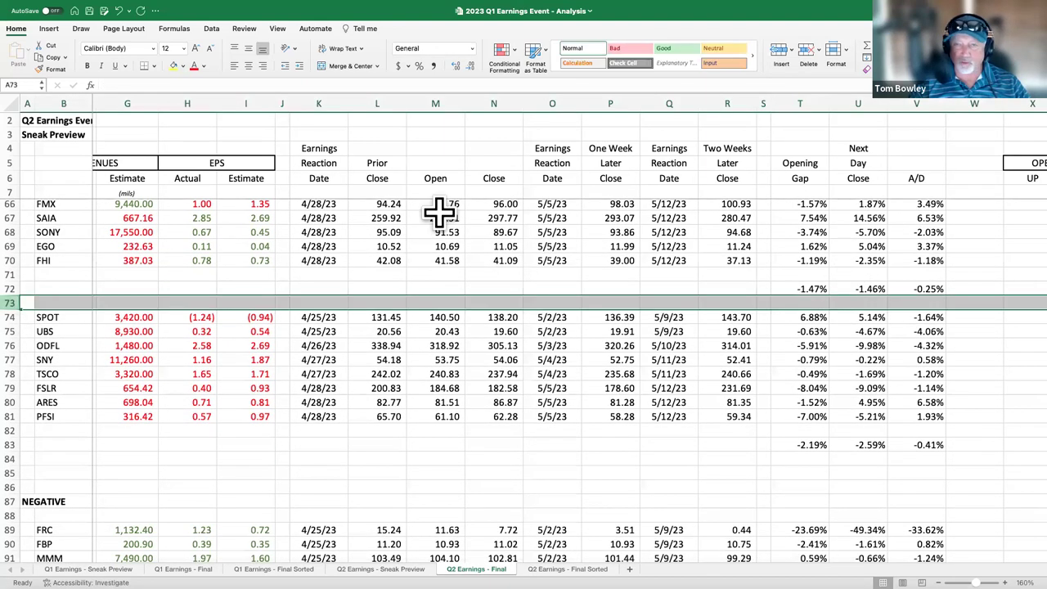
{"action": "left_click", "coordinate": [779, 53]}
{"action": "scroll", "coordinate": [806, 290], "scroll_direction": "up", "scroll_amount": 4}
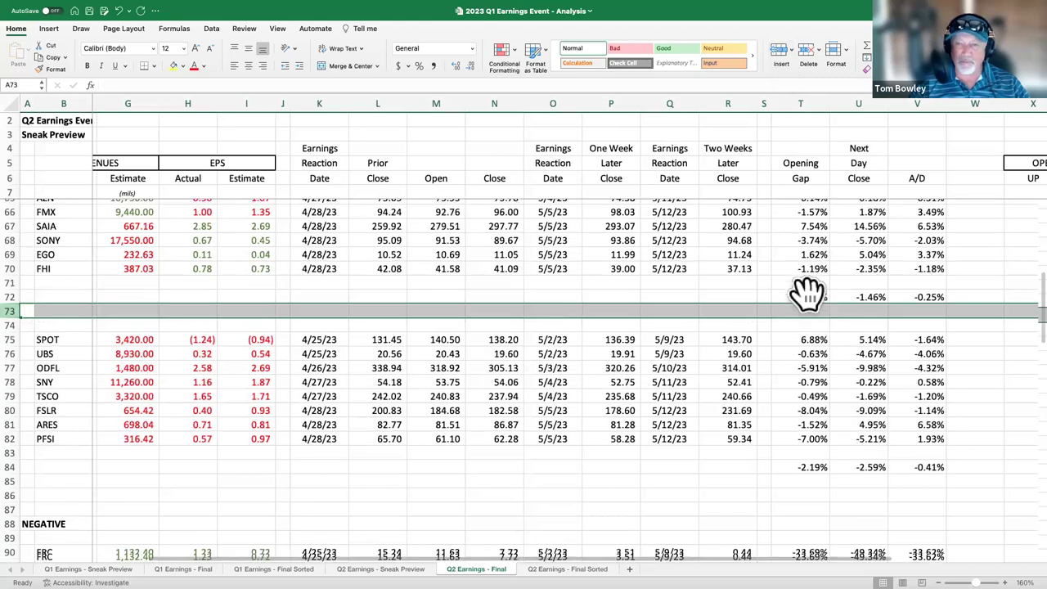
{"action": "left_click", "coordinate": [817, 396]}
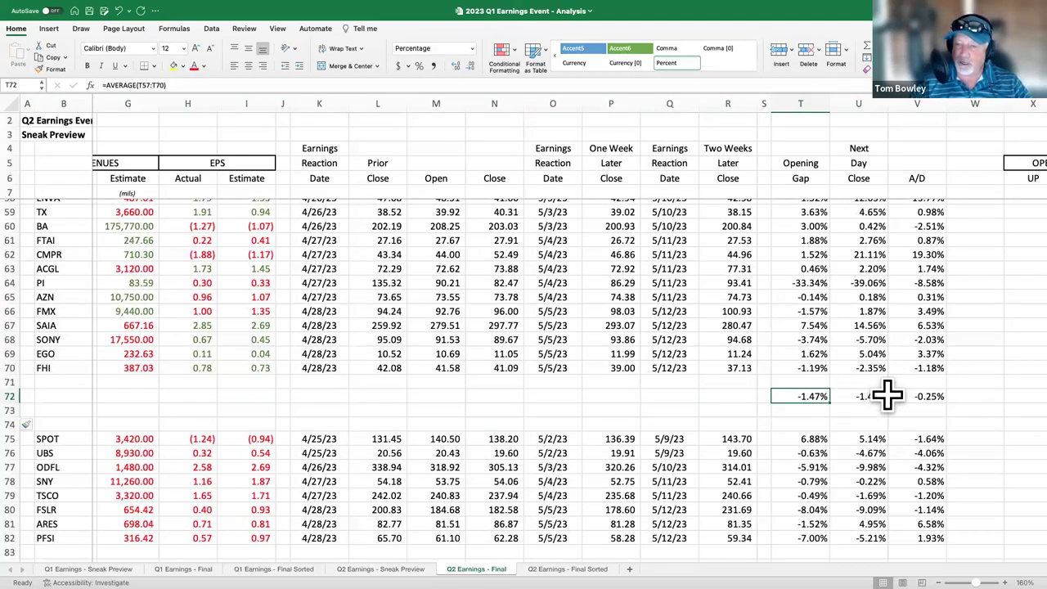
Copy the second NEGATIVE group's average Opening Gap, Next Day Close and A/D from T139:V139.
{"action": "scroll", "coordinate": [867, 396], "scroll_direction": "down", "scroll_amount": 5}
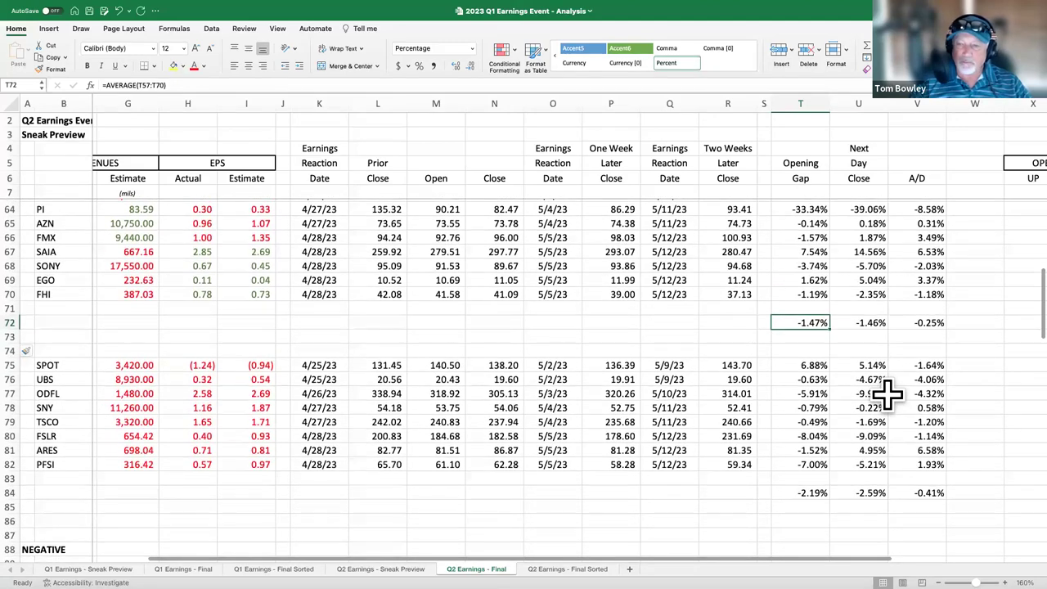
{"action": "scroll", "coordinate": [888, 394], "scroll_direction": "down", "scroll_amount": 15}
{"action": "scroll", "coordinate": [888, 394], "scroll_direction": "down", "scroll_amount": 6}
{"action": "scroll", "coordinate": [864, 421], "scroll_direction": "down", "scroll_amount": 6}
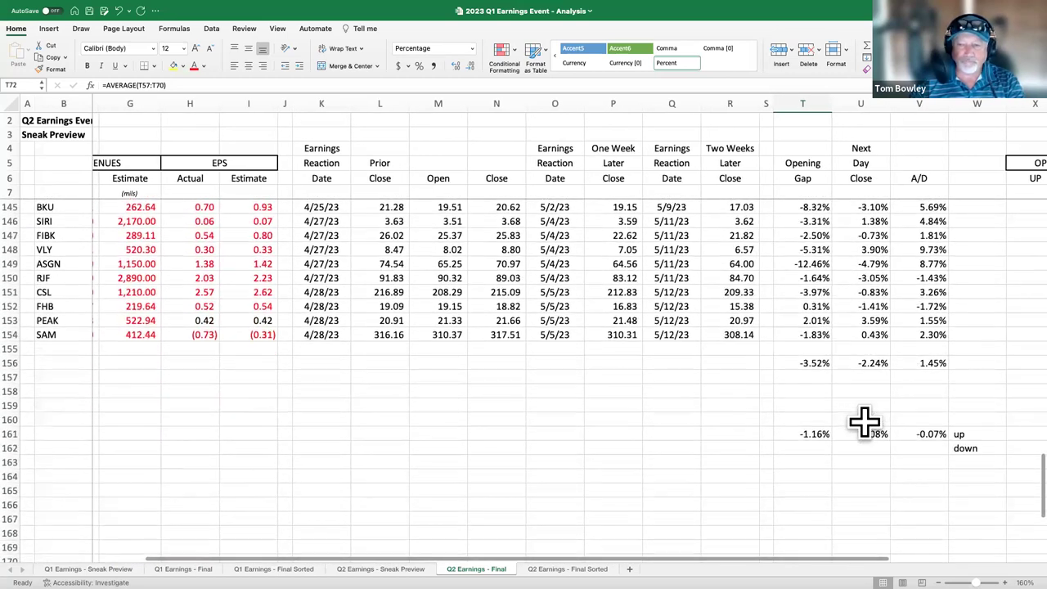
{"action": "scroll", "coordinate": [865, 421], "scroll_direction": "up", "scroll_amount": 4}
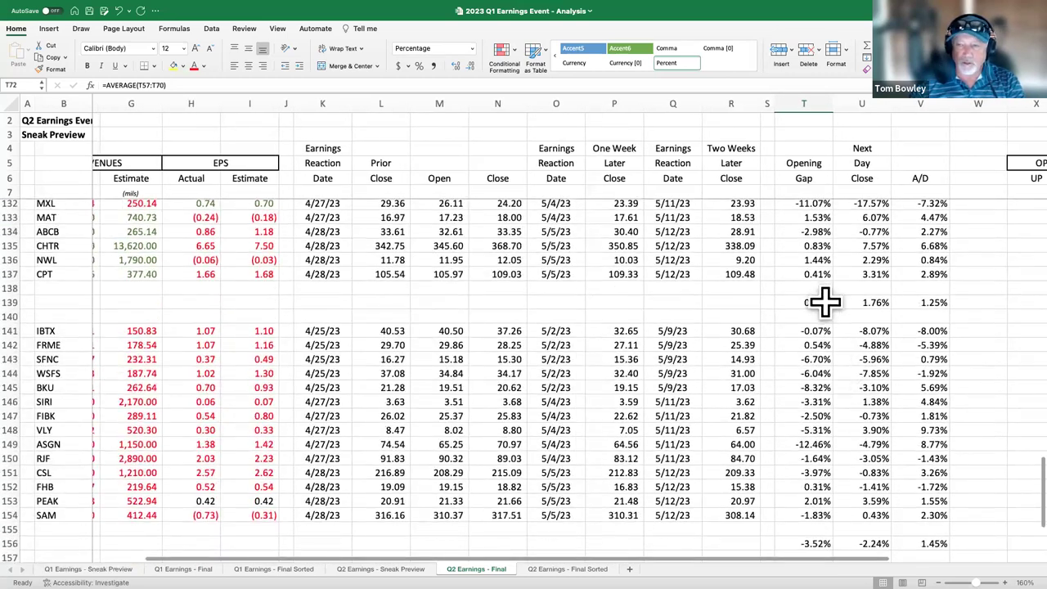
{"action": "left_click_drag", "start_coordinate": [817, 302], "coordinate": [900, 301]}
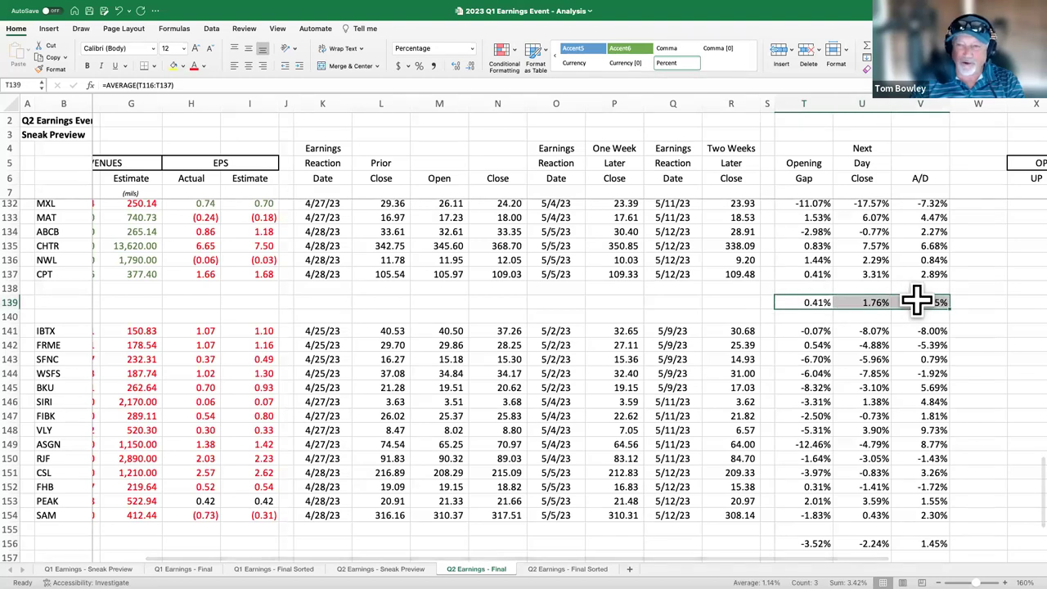
{"action": "scroll", "coordinate": [889, 306], "scroll_direction": "left", "scroll_amount": 5}
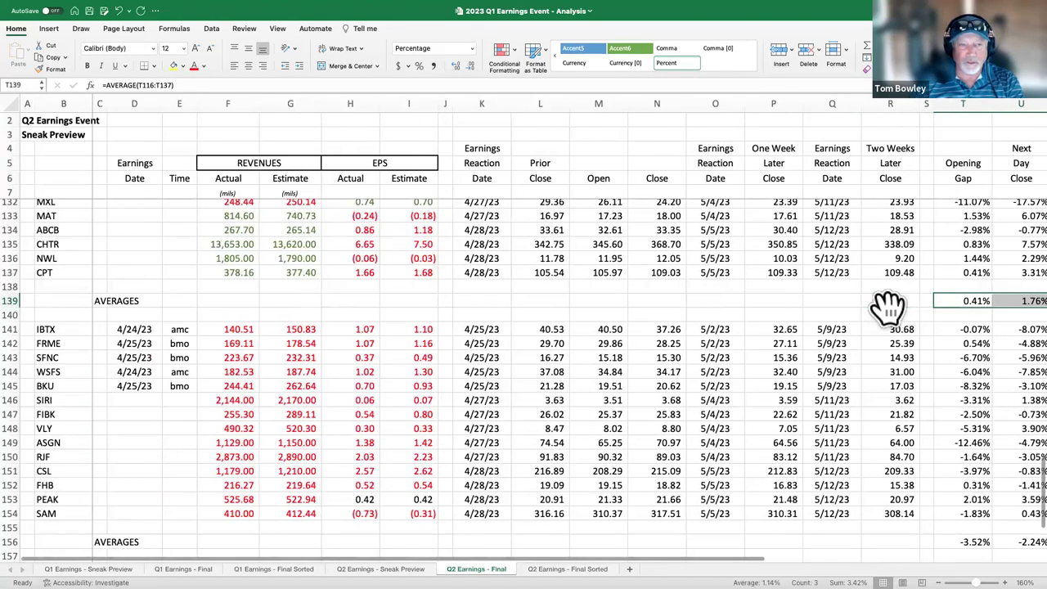
{"action": "scroll", "coordinate": [890, 306], "scroll_direction": "right", "scroll_amount": 2}
{"action": "scroll", "coordinate": [889, 305], "scroll_direction": "up", "scroll_amount": 7}
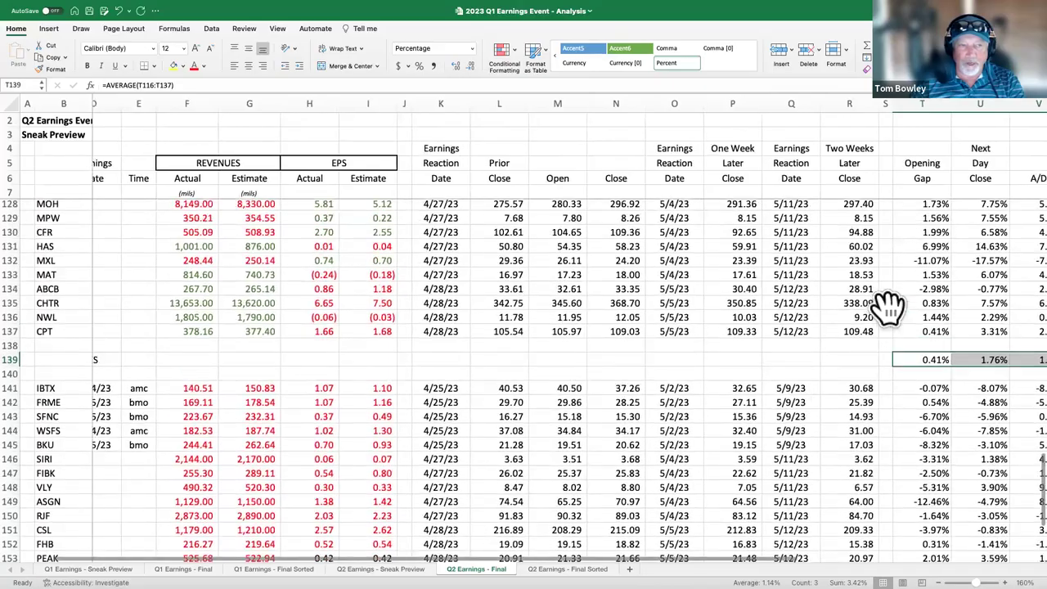
{"action": "scroll", "coordinate": [888, 307], "scroll_direction": "down", "scroll_amount": 15}
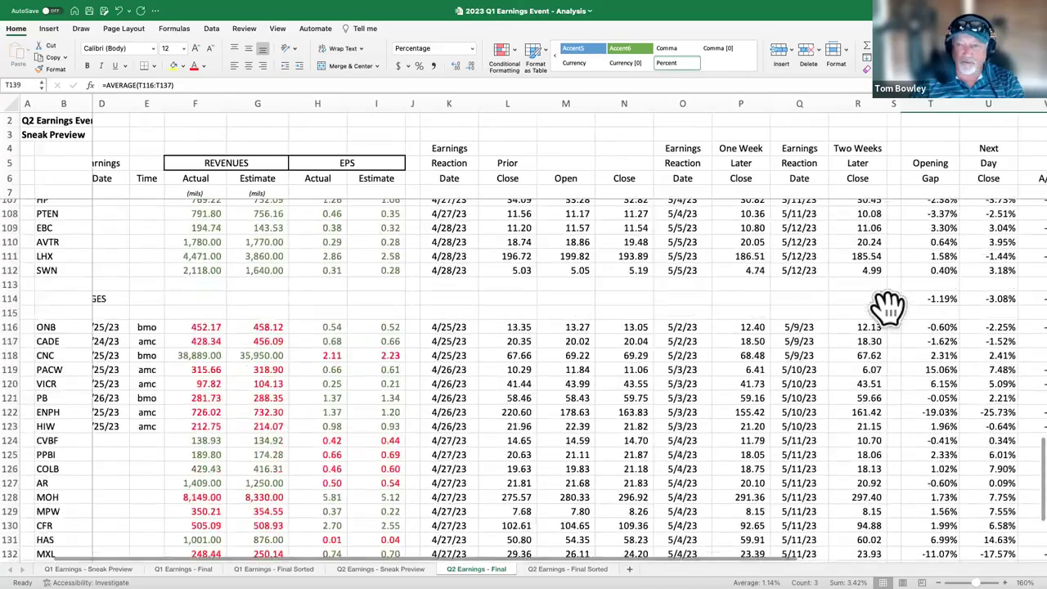
{"action": "scroll", "coordinate": [888, 307], "scroll_direction": "right", "scroll_amount": 3}
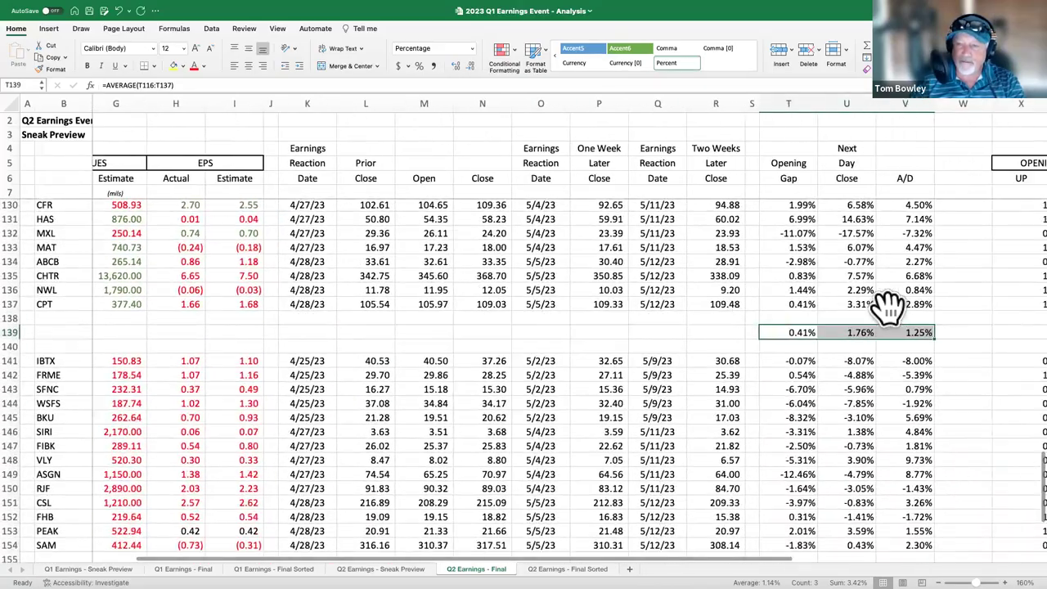
{"action": "key", "text": "ctrl+c"}
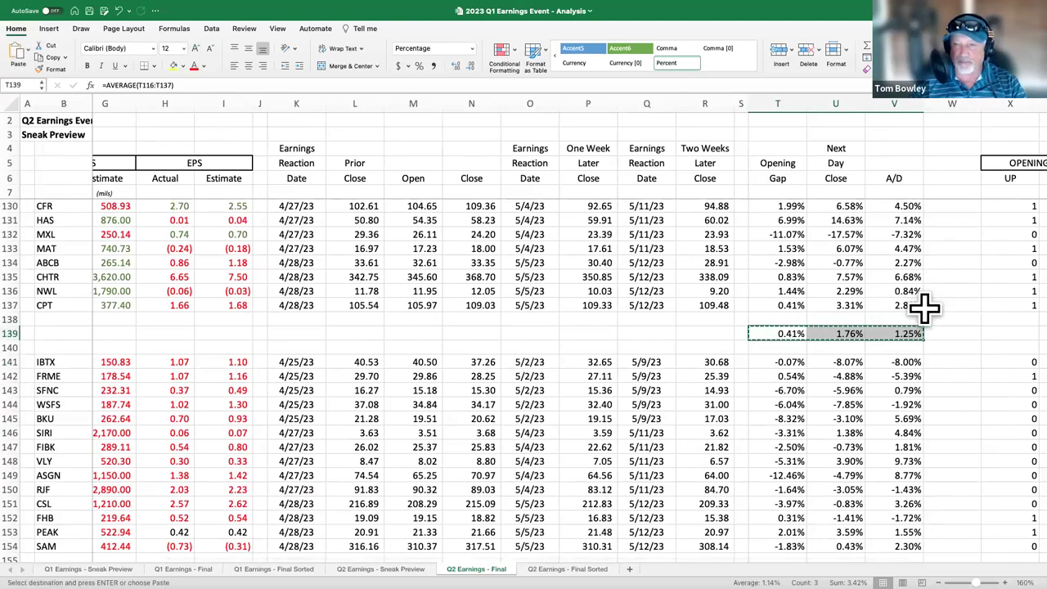
Paste the copied averages as values with number formatting into T73:V73, directly below the second POSITIVE group's averages.
{"action": "scroll", "coordinate": [925, 305], "scroll_direction": "up", "scroll_amount": 9}
{"action": "scroll", "coordinate": [924, 307], "scroll_direction": "up", "scroll_amount": 15}
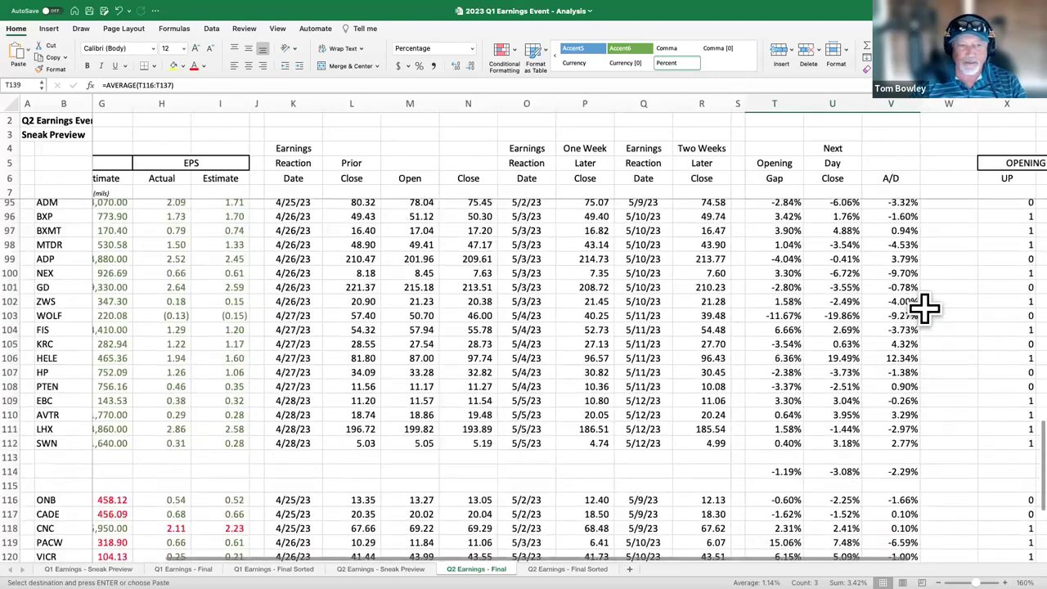
{"action": "left_click", "coordinate": [788, 395]}
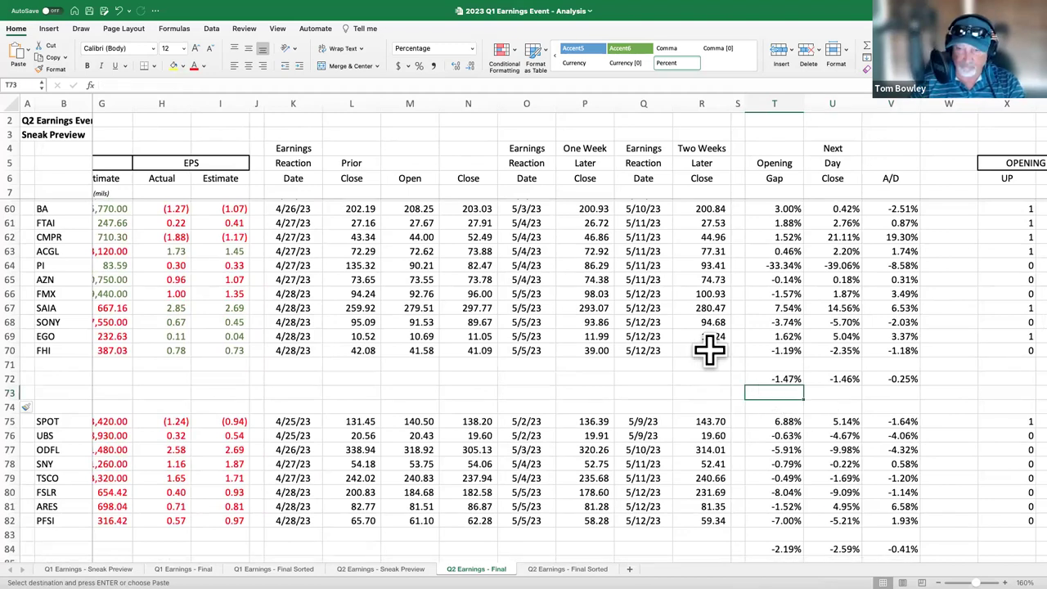
{"action": "left_click", "coordinate": [27, 48]}
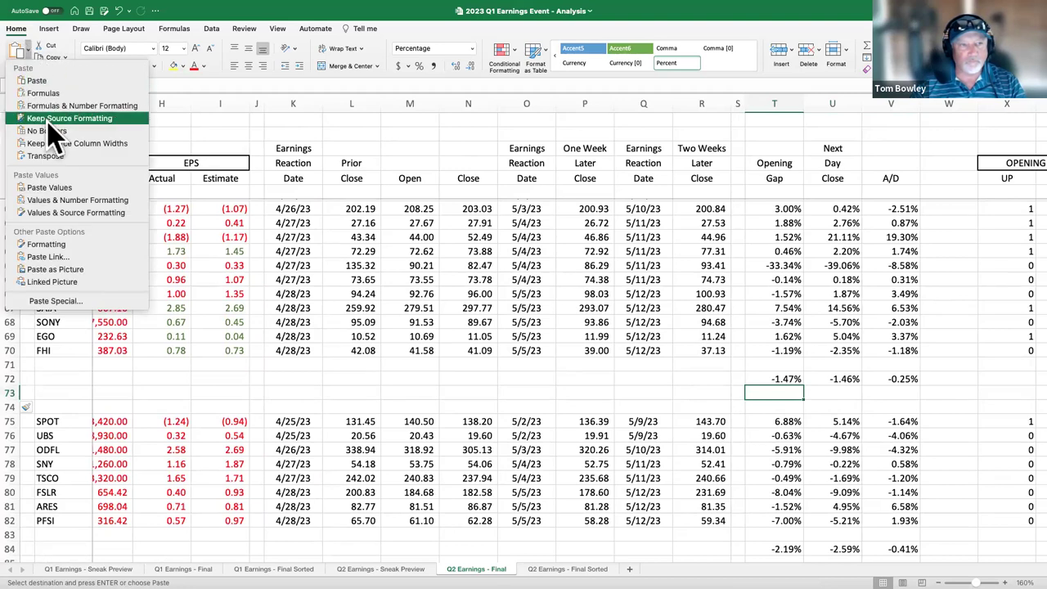
{"action": "left_click", "coordinate": [56, 200]}
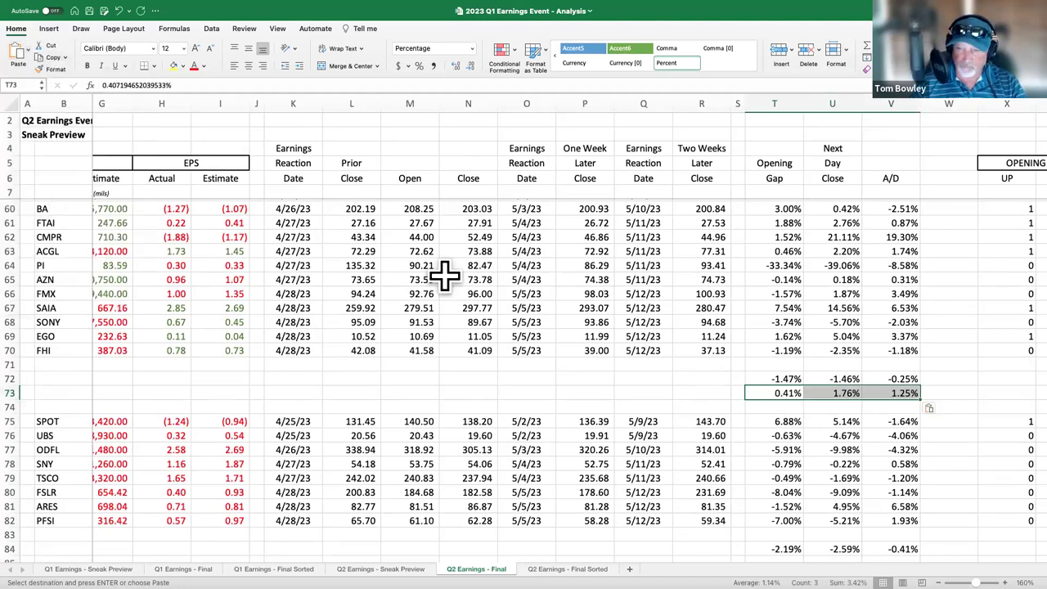
{"action": "left_click", "coordinate": [947, 395]}
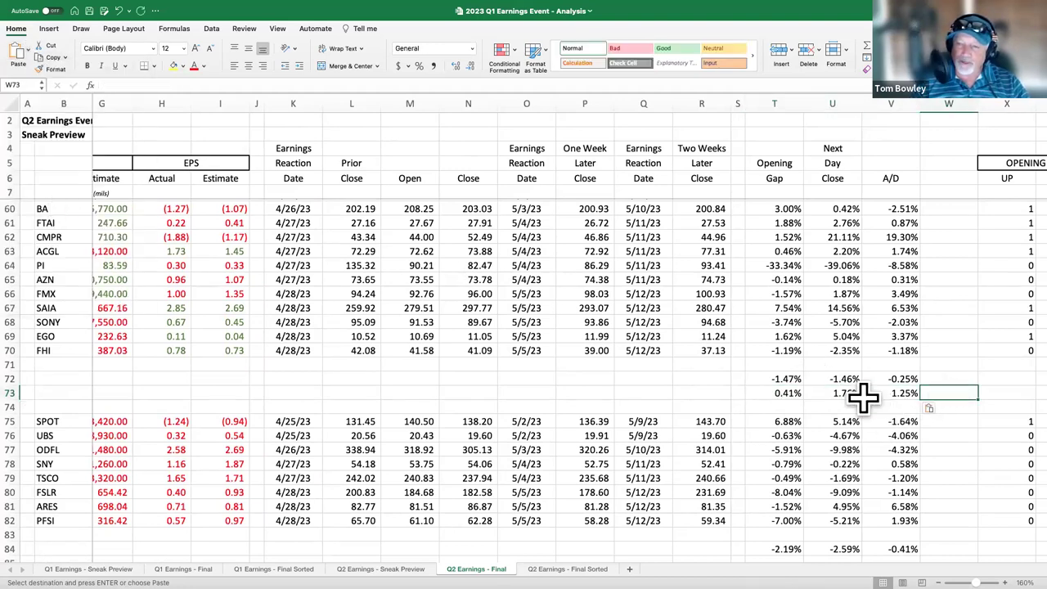
Compare the second group's POSITIVE and NEGATIVE averages in rows 72 and 73, and examine PI's Opening Gap in T64.
{"action": "scroll", "coordinate": [819, 401], "scroll_direction": "up", "scroll_amount": 5}
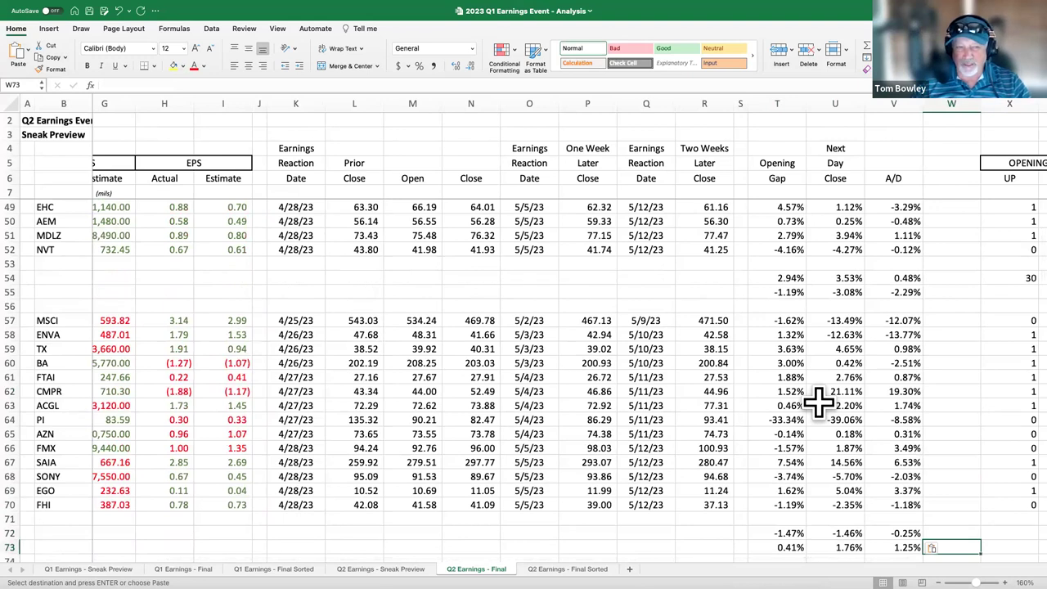
{"action": "scroll", "coordinate": [818, 401], "scroll_direction": "down", "scroll_amount": 4}
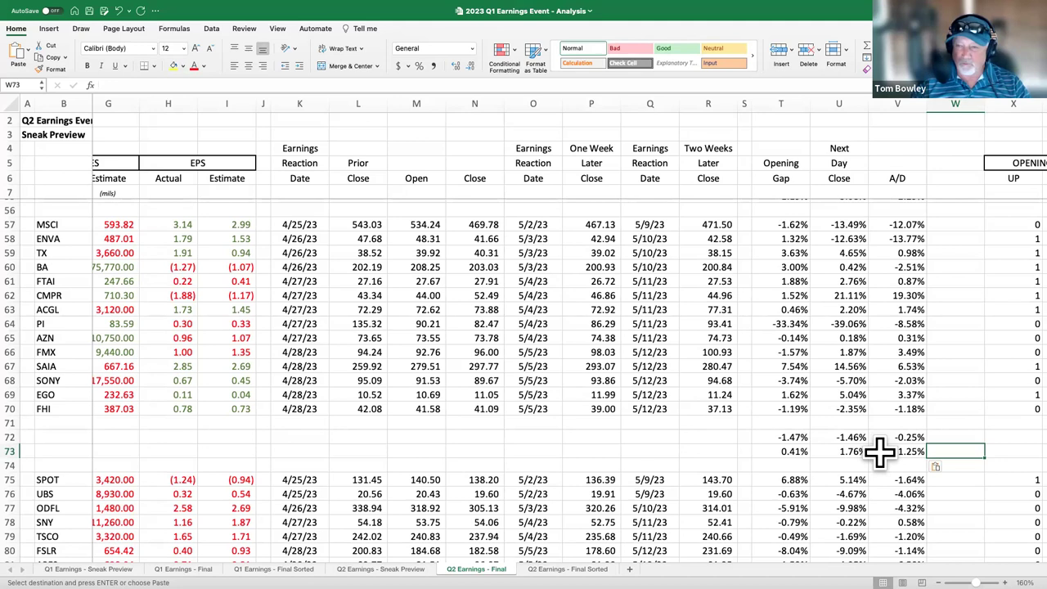
{"action": "scroll", "coordinate": [868, 425], "scroll_direction": "up", "scroll_amount": 1}
{"action": "left_click", "coordinate": [833, 328]}
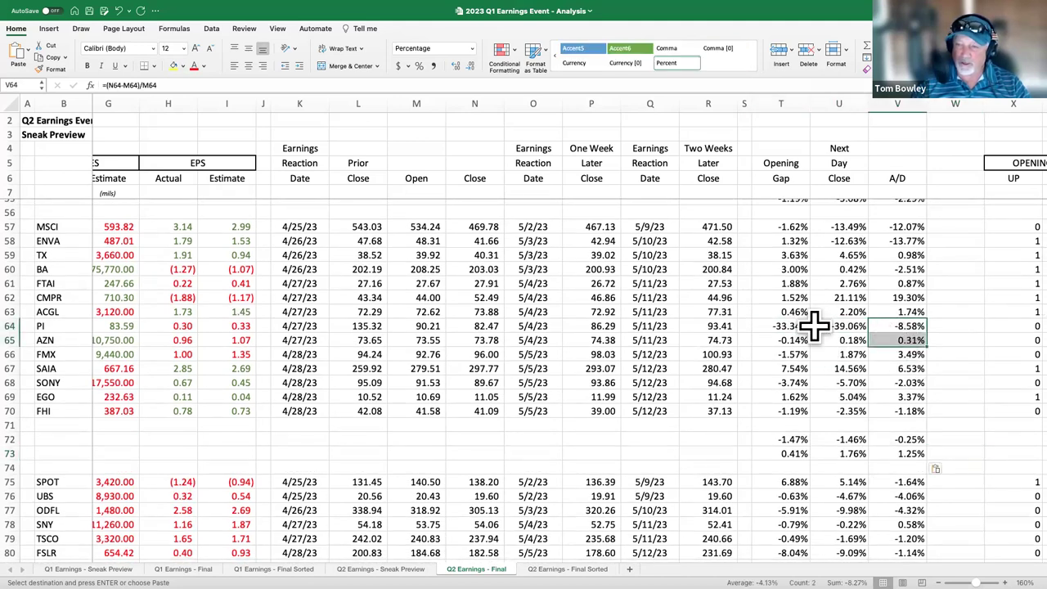
{"action": "left_click", "coordinate": [801, 325]}
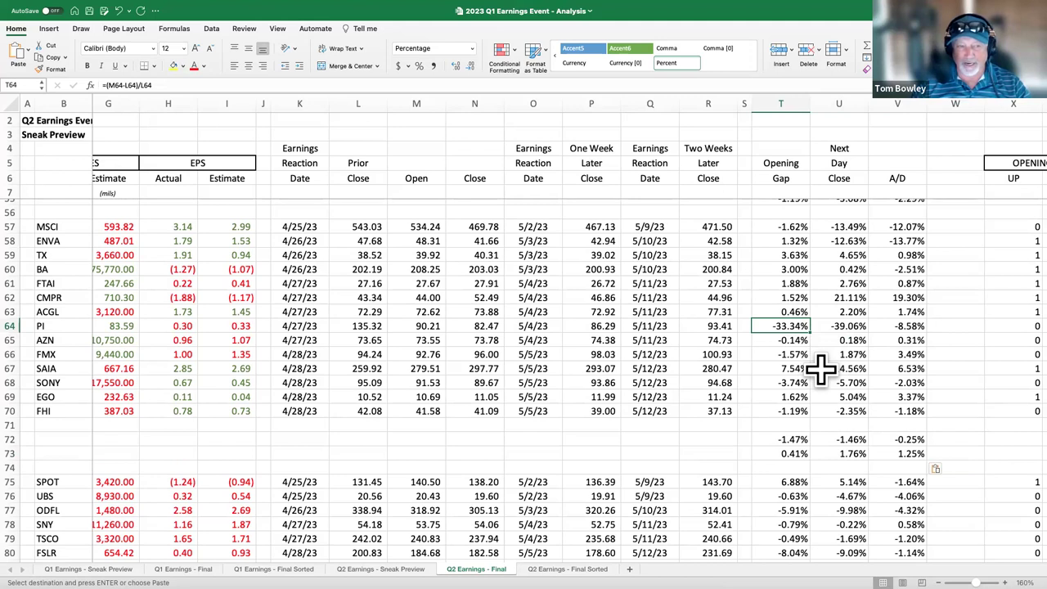
{"action": "scroll", "coordinate": [820, 369], "scroll_direction": "down", "scroll_amount": 2}
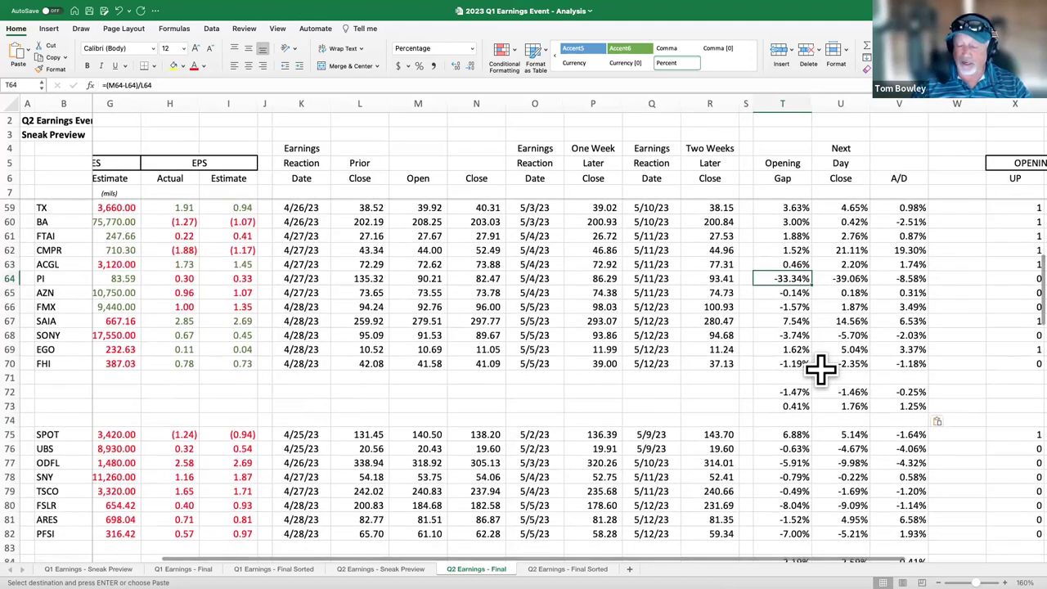
{"action": "scroll", "coordinate": [821, 369], "scroll_direction": "down", "scroll_amount": 1}
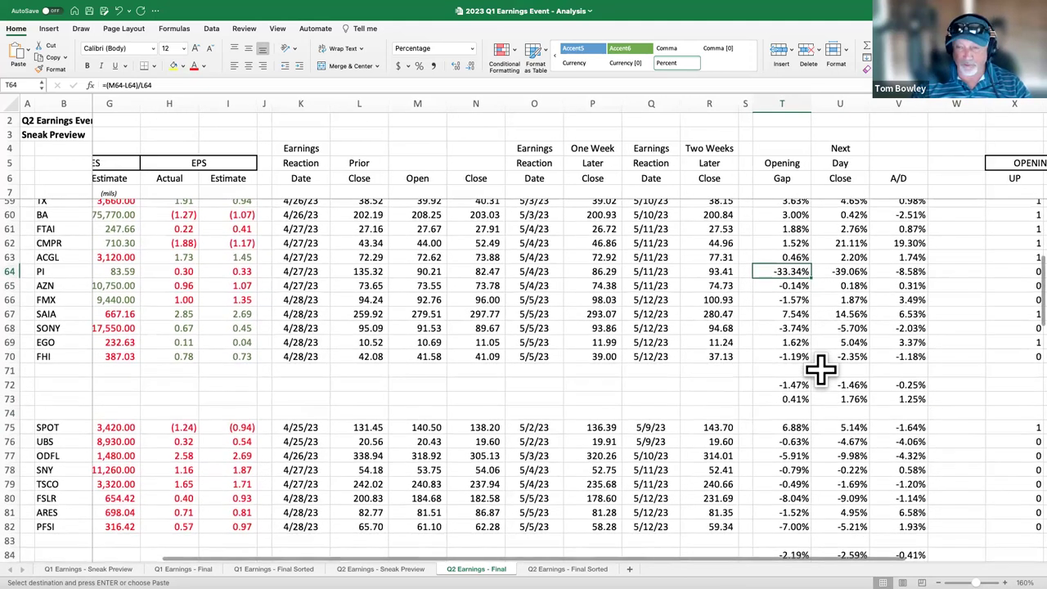
{"action": "scroll", "coordinate": [820, 369], "scroll_direction": "down", "scroll_amount": 1}
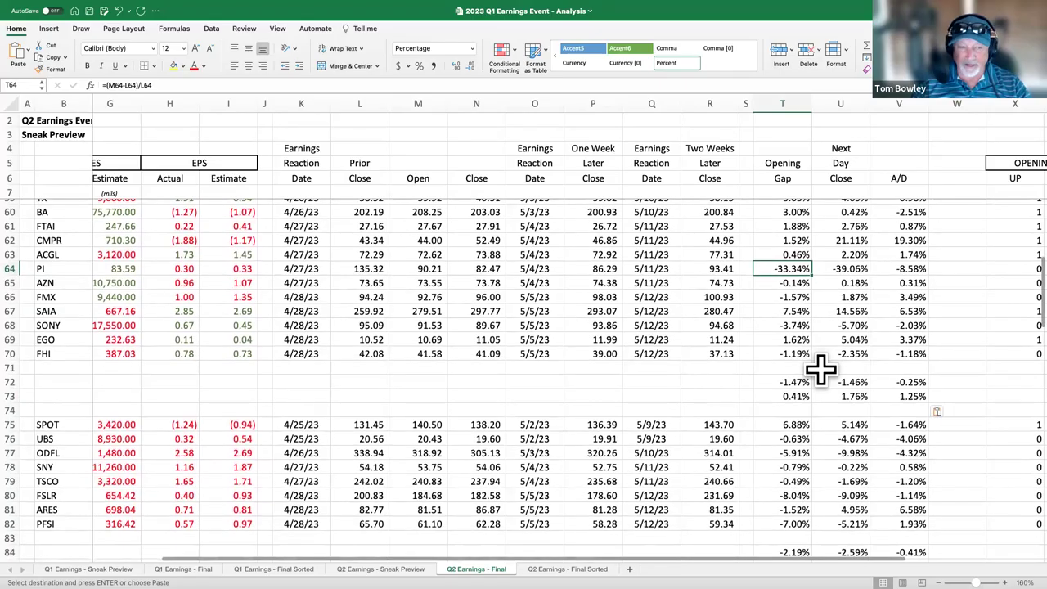
Copy the third NEGATIVE group's average Opening Gap, Next Day Close and A/D from T156:V156.
{"action": "scroll", "coordinate": [820, 370], "scroll_direction": "down", "scroll_amount": 12}
{"action": "scroll", "coordinate": [821, 370], "scroll_direction": "down", "scroll_amount": 13}
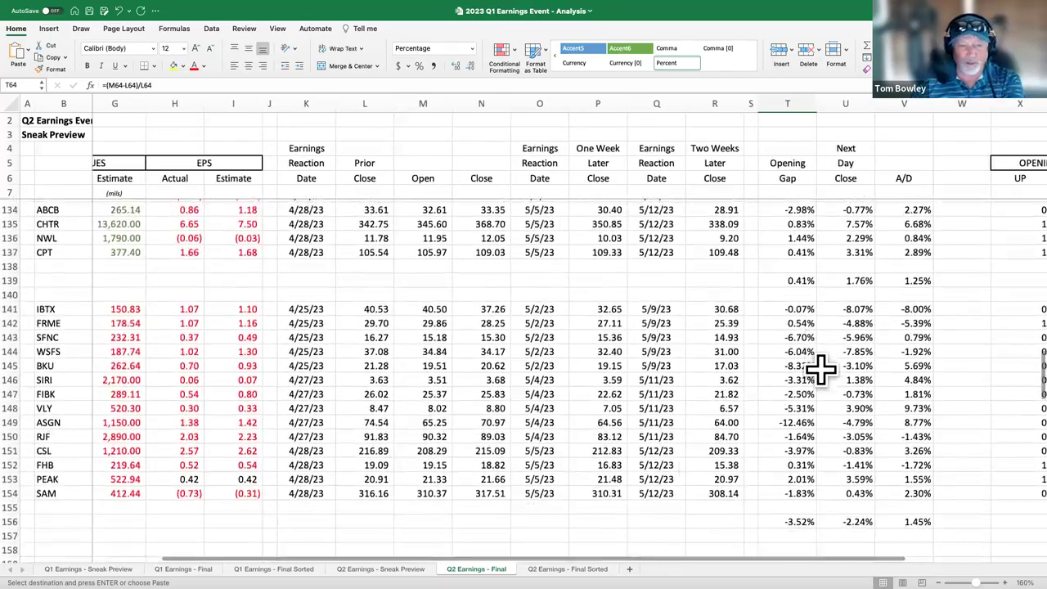
{"action": "scroll", "coordinate": [820, 370], "scroll_direction": "down", "scroll_amount": 1}
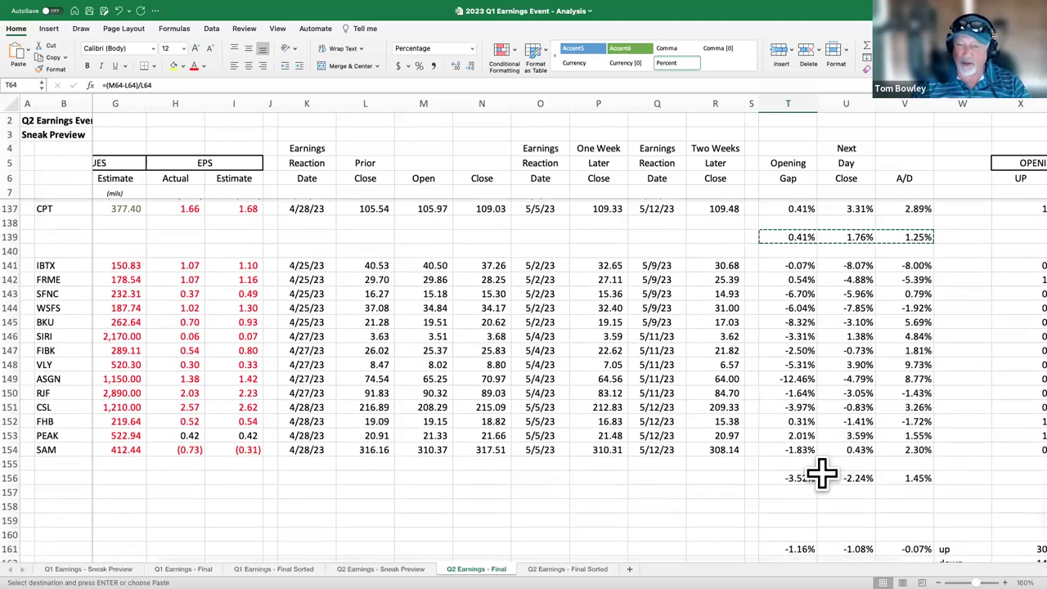
{"action": "left_click_drag", "start_coordinate": [800, 479], "coordinate": [910, 477]}
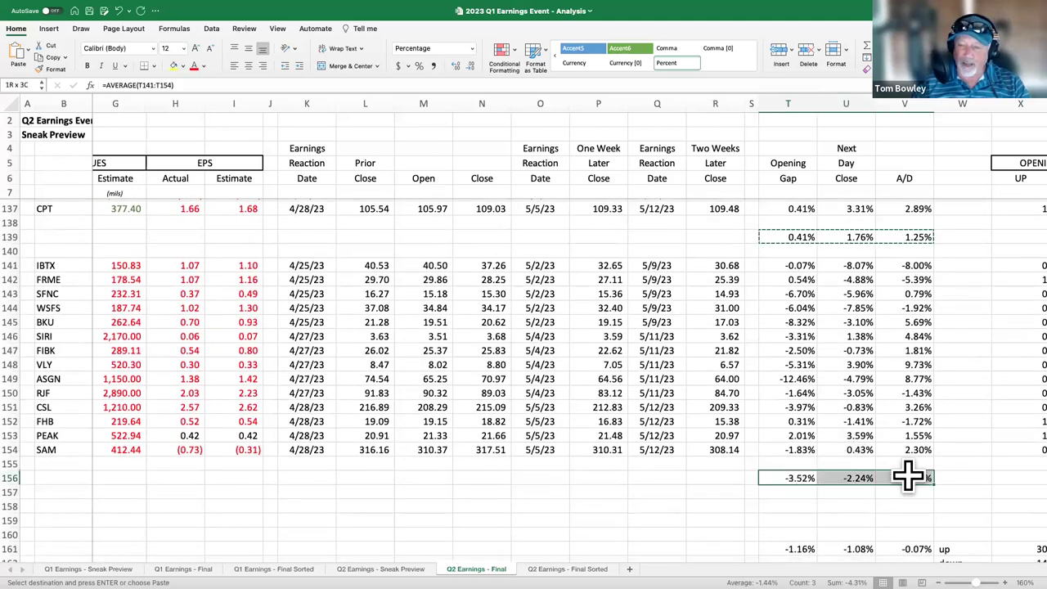
{"action": "key", "text": "ctrl+c"}
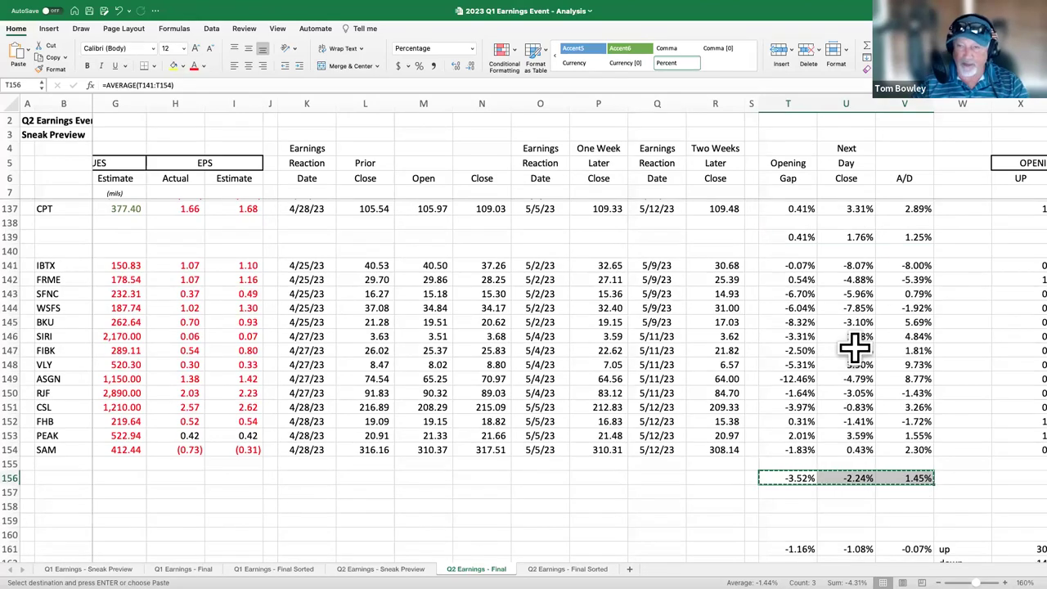
Paste the copied averages as values into T85:V85, directly below the third POSITIVE group's averages.
{"action": "scroll", "coordinate": [855, 347], "scroll_direction": "up", "scroll_amount": 15}
{"action": "scroll", "coordinate": [854, 348], "scroll_direction": "up", "scroll_amount": 6}
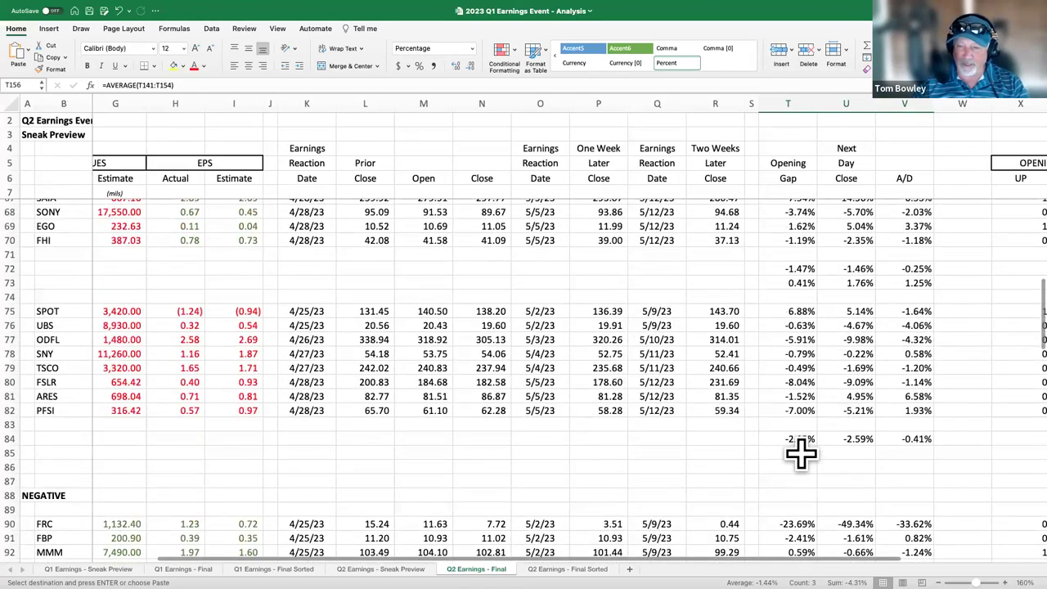
{"action": "left_click", "coordinate": [801, 454]}
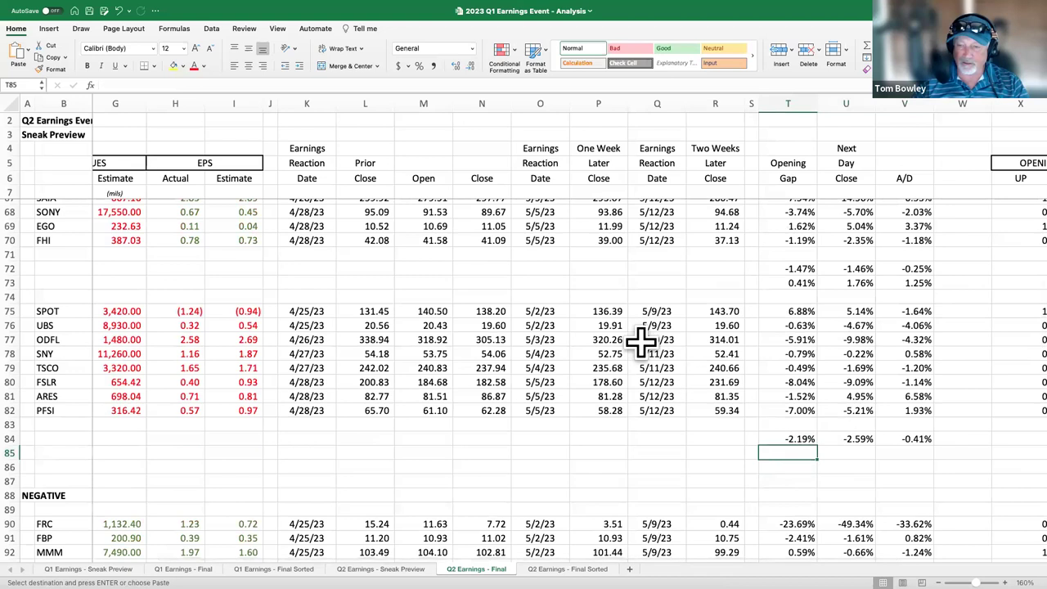
{"action": "left_click", "coordinate": [28, 51]}
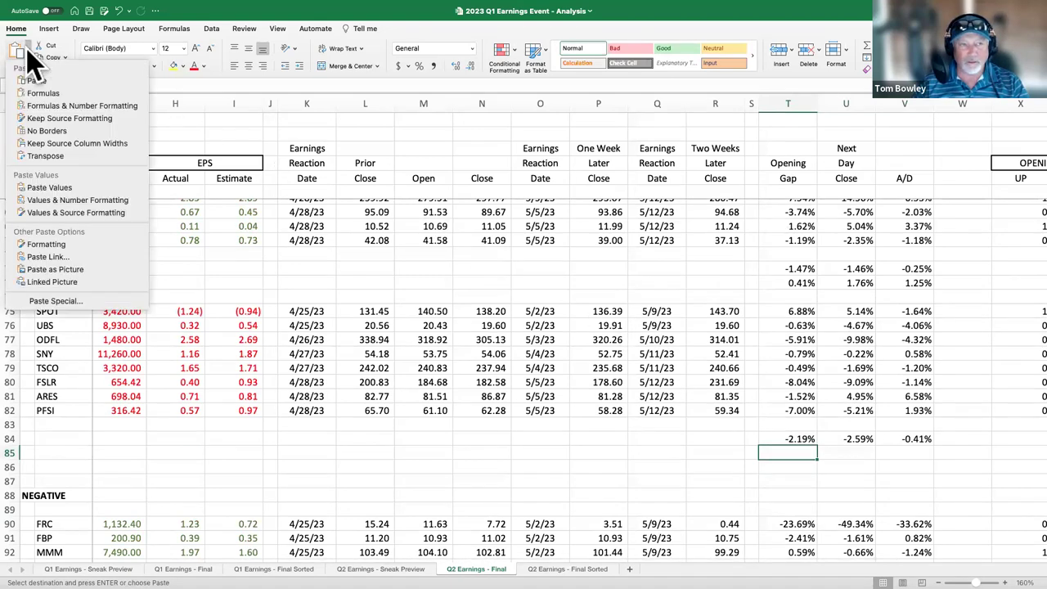
{"action": "left_click", "coordinate": [59, 187]}
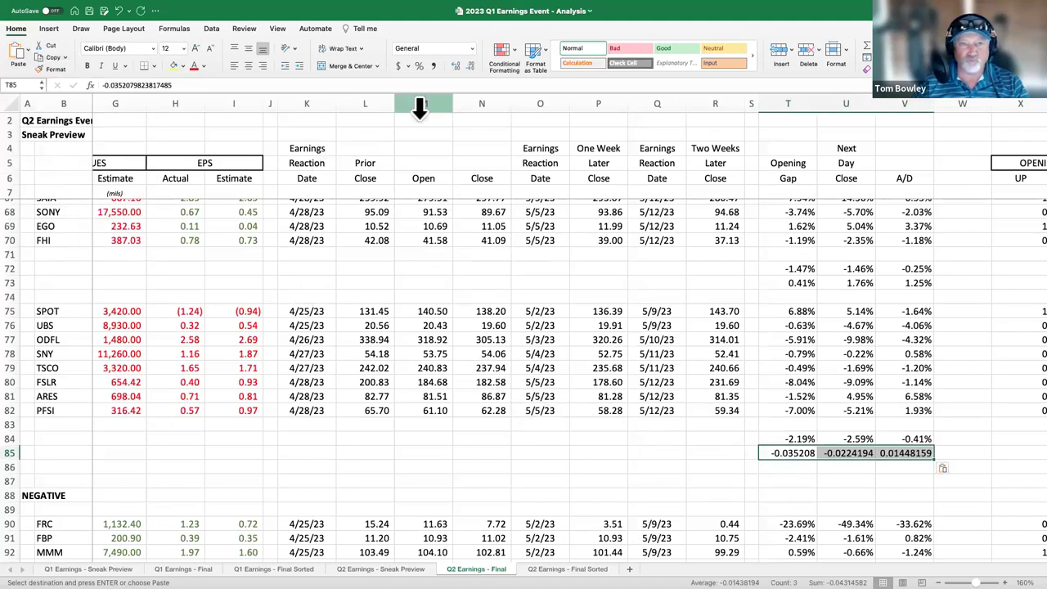
Format the pasted averages in T85:V85 as percentages with two decimal places.
{"action": "left_click", "coordinate": [419, 65]}
{"action": "left_click", "coordinate": [455, 65]}
{"action": "left_click", "coordinate": [456, 66]}
{"action": "left_click", "coordinate": [786, 468]}
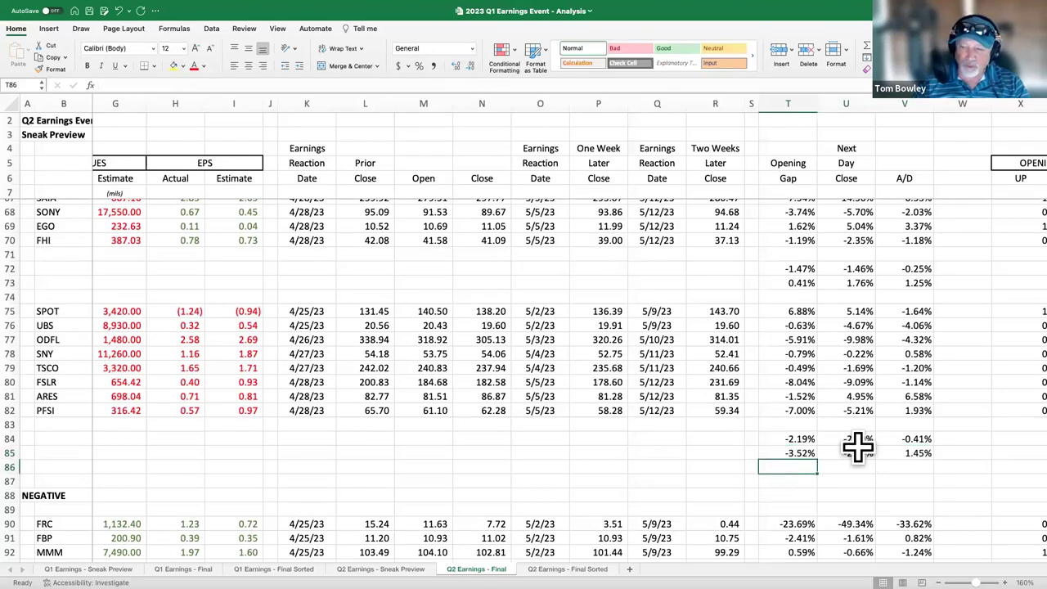
Compare the average Opening Gaps in T85 and T54, and examine SSTK's Opening Gap in T18 and Prior Close in L18.
{"action": "left_click", "coordinate": [802, 453]}
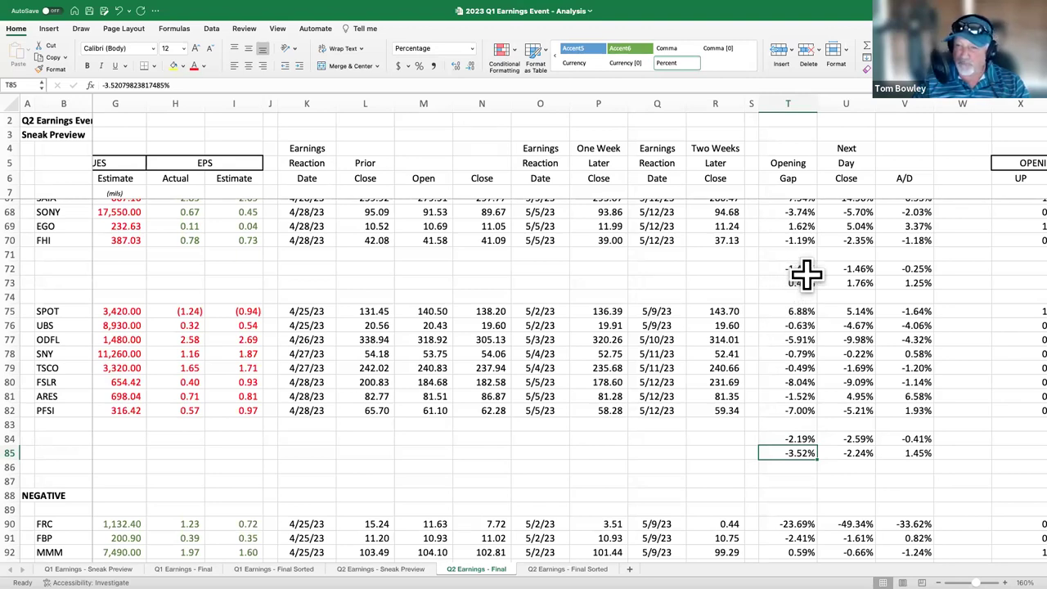
{"action": "scroll", "coordinate": [806, 273], "scroll_direction": "up", "scroll_amount": 8}
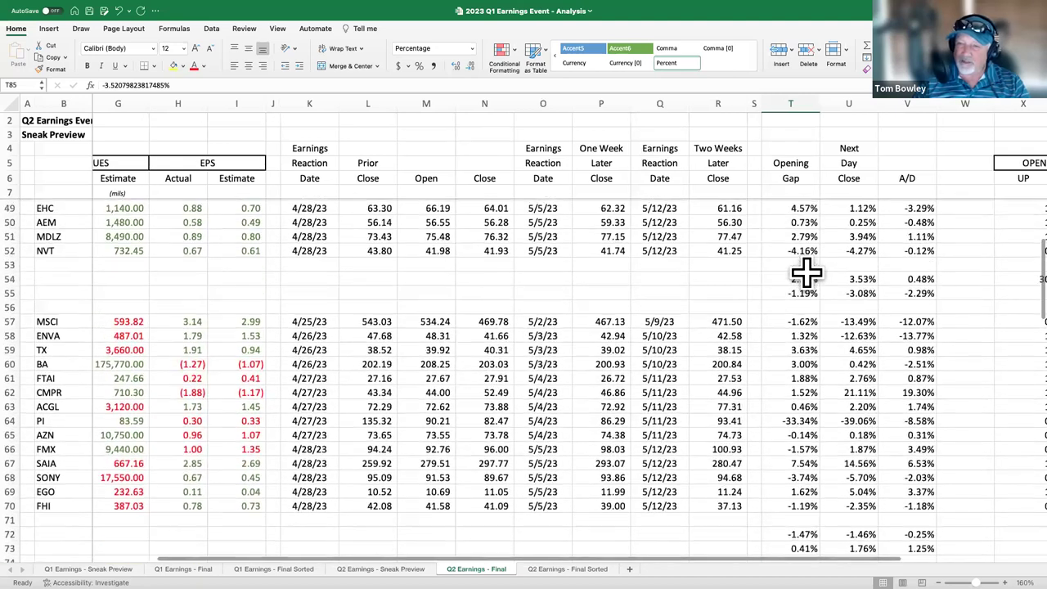
{"action": "left_click", "coordinate": [802, 329]}
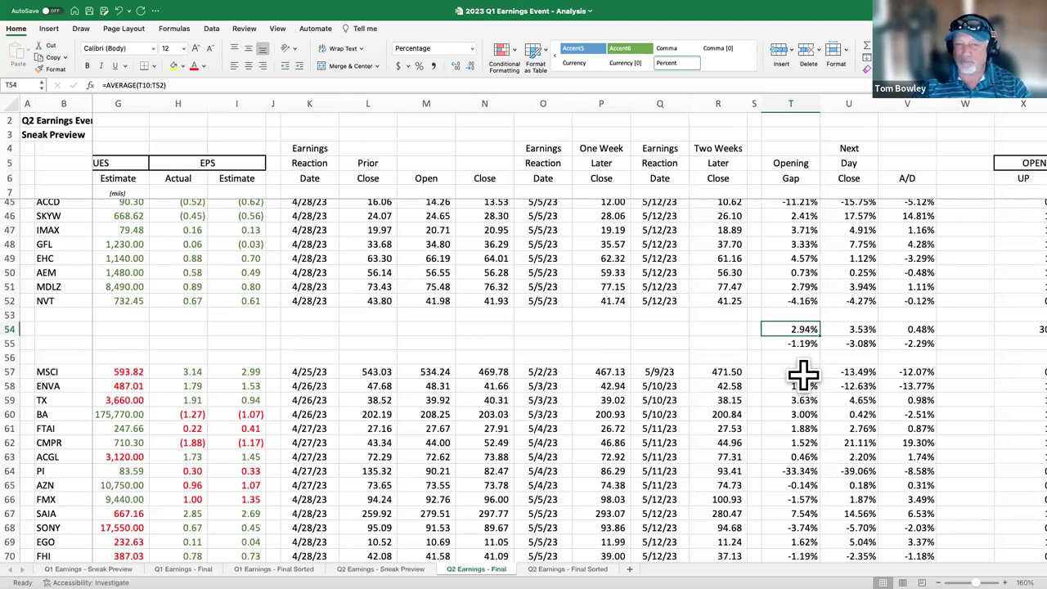
{"action": "scroll", "coordinate": [801, 319], "scroll_direction": "up", "scroll_amount": 8}
{"action": "scroll", "coordinate": [800, 304], "scroll_direction": "up", "scroll_amount": 5}
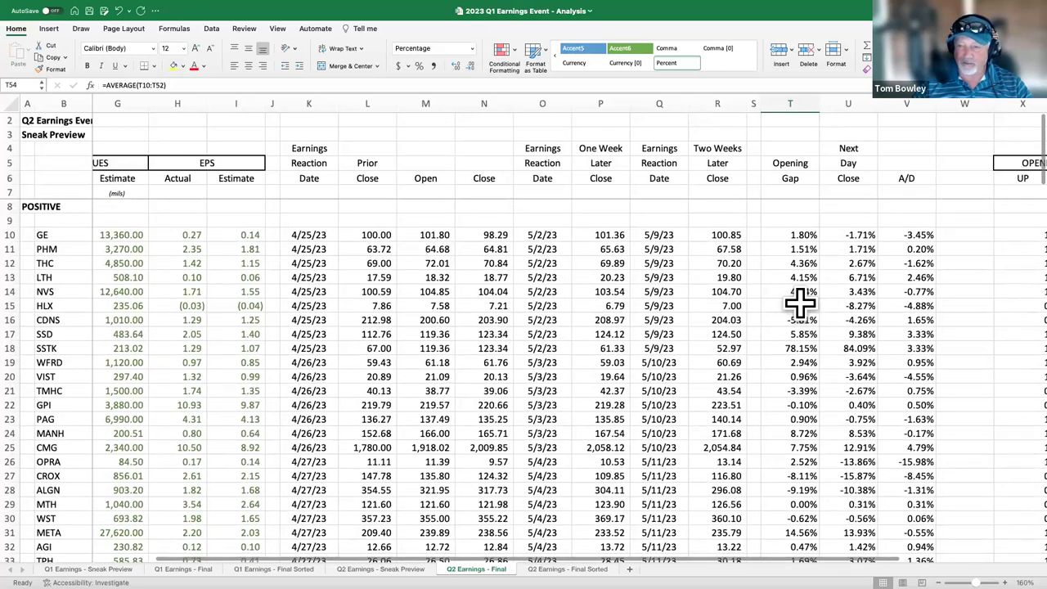
{"action": "left_click", "coordinate": [804, 350]}
{"action": "scroll", "coordinate": [460, 391], "scroll_direction": "left", "scroll_amount": 6}
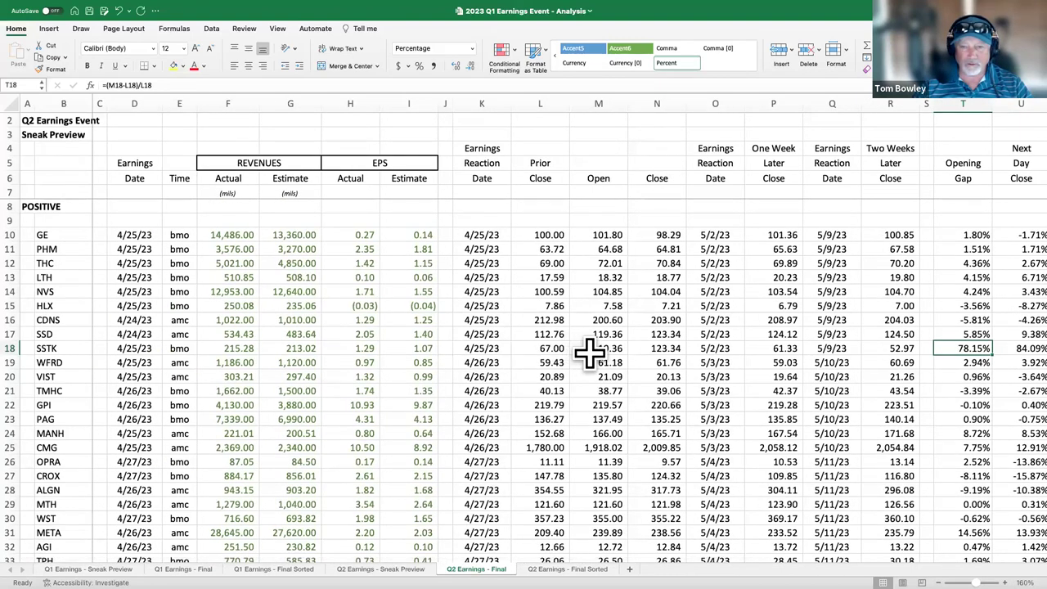
{"action": "left_click", "coordinate": [542, 348]}
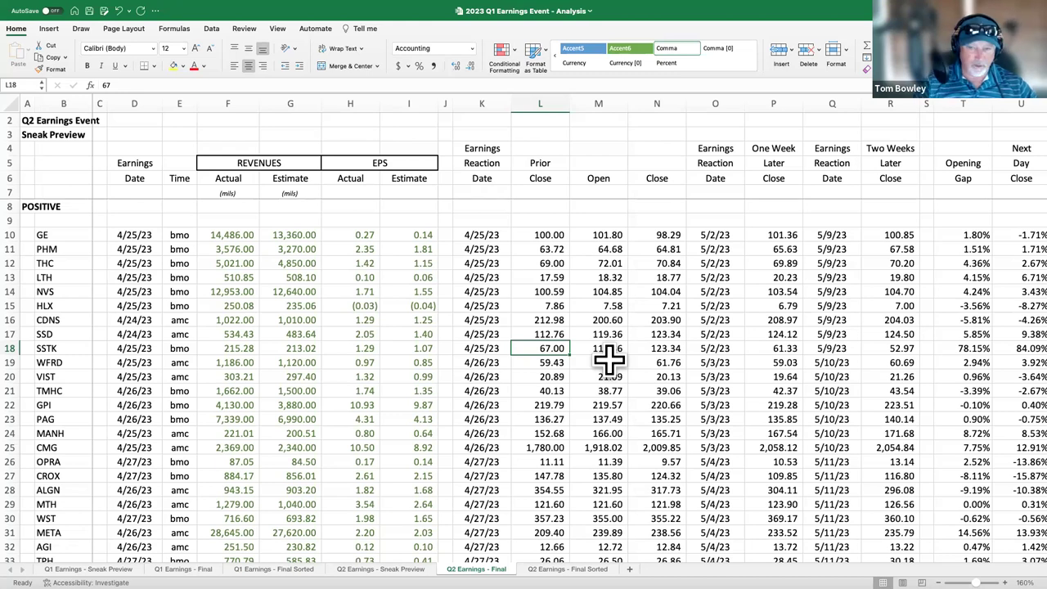
Correct SSTK's prices in row 18, setting Open to 70.08 and Close to 69.04.
{"action": "left_click", "coordinate": [606, 347]}
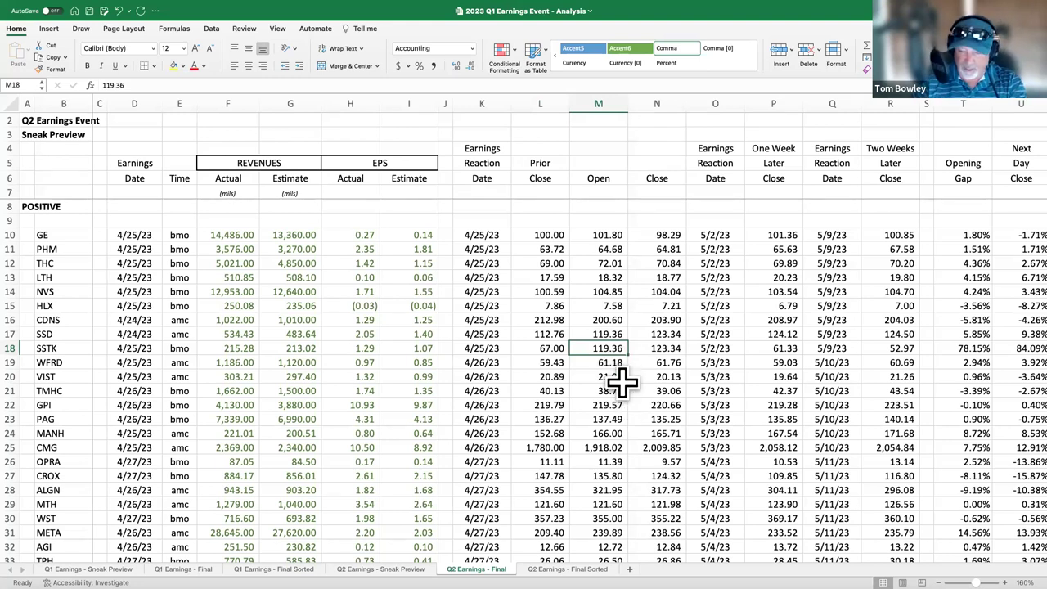
{"action": "type", "text": "70"}
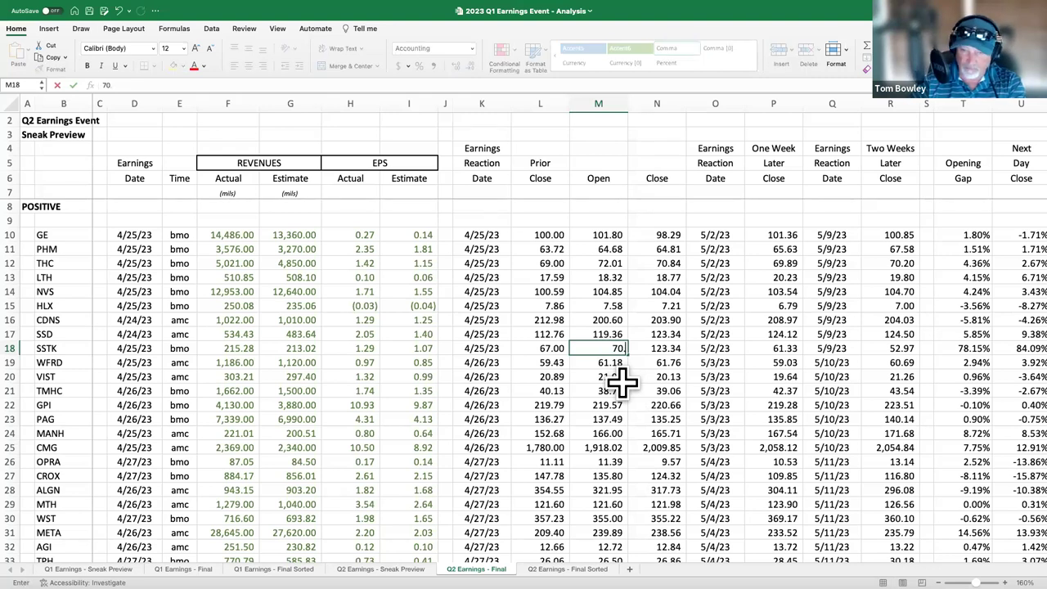
{"action": "type", "text": ".08"}
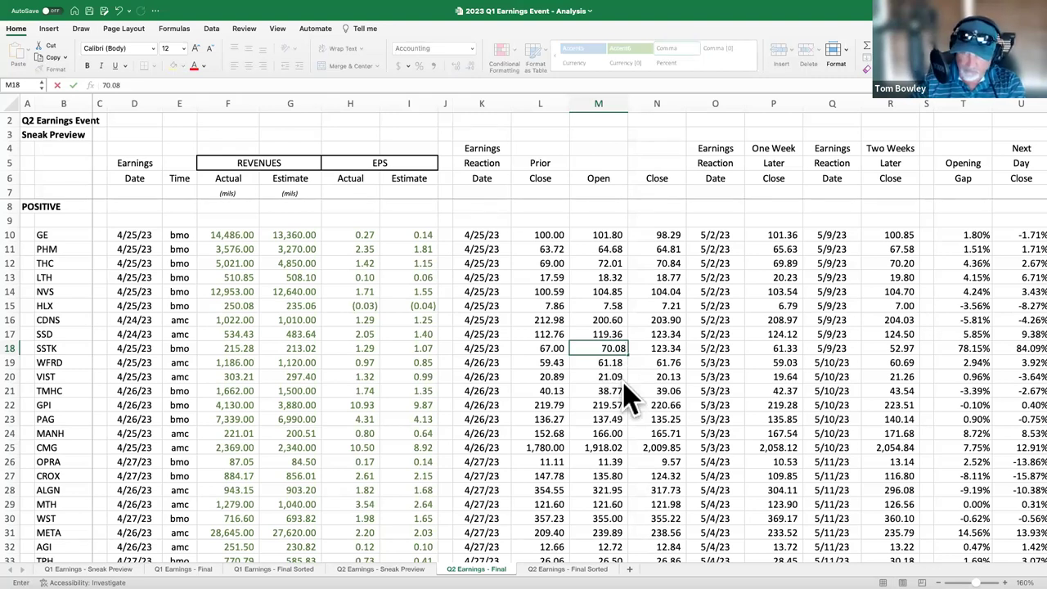
{"action": "key", "text": "Tab"}
{"action": "type", "text": "69.04"}
{"action": "key", "text": "Return"}
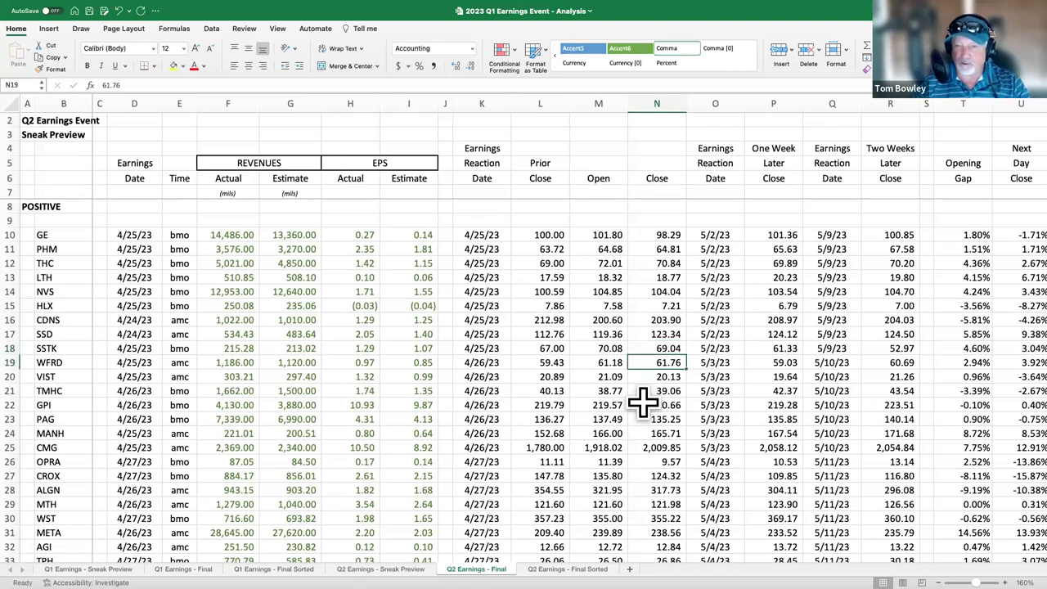
Check the first POSITIVE group's recalculated averages in row 54 against the NEGATIVE averages in row 55.
{"action": "scroll", "coordinate": [704, 407], "scroll_direction": "right", "scroll_amount": 10}
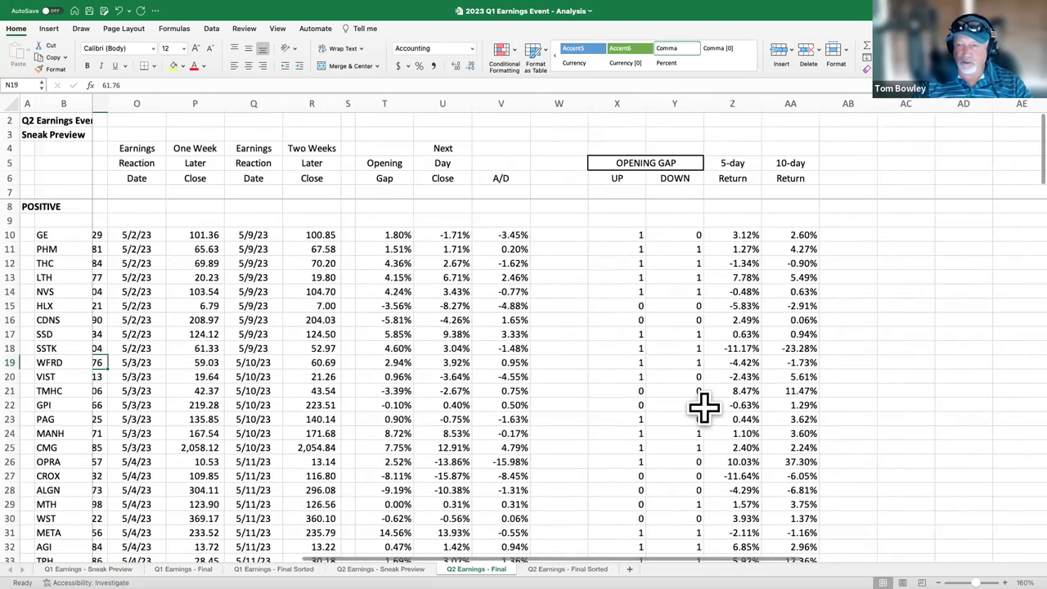
{"action": "scroll", "coordinate": [703, 407], "scroll_direction": "down", "scroll_amount": 10}
{"action": "scroll", "coordinate": [704, 406], "scroll_direction": "down", "scroll_amount": 5}
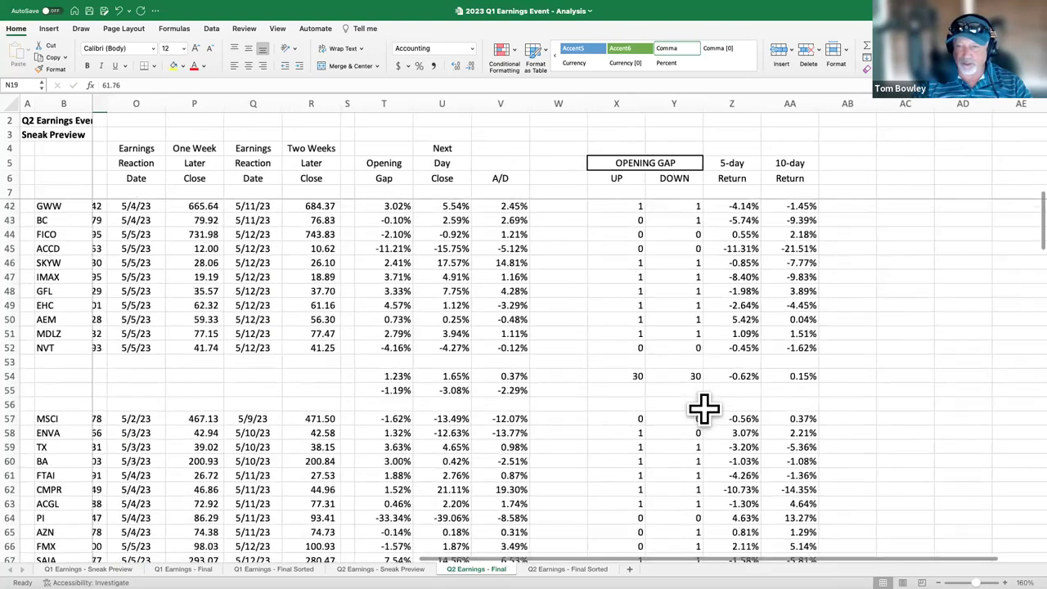
{"action": "scroll", "coordinate": [704, 407], "scroll_direction": "left", "scroll_amount": 2}
{"action": "scroll", "coordinate": [704, 407], "scroll_direction": "left", "scroll_amount": 6}
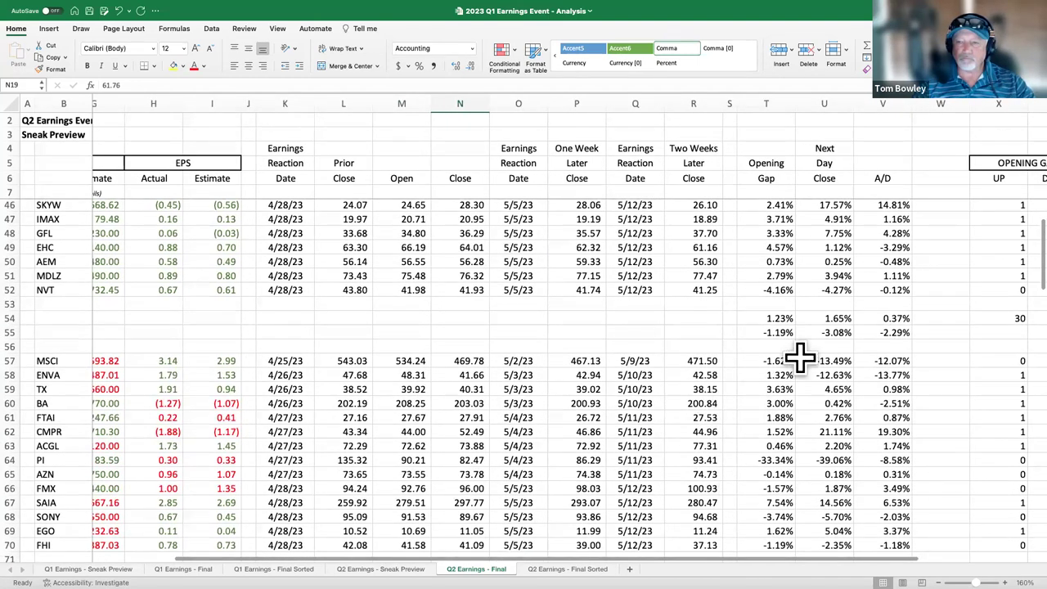
{"action": "left_click", "coordinate": [787, 319]}
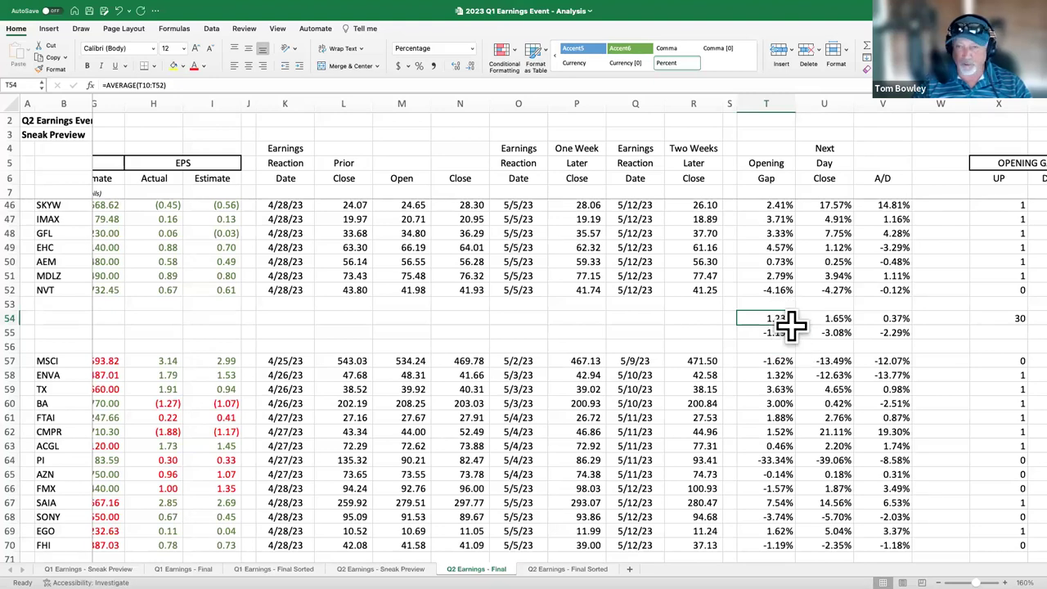
{"action": "left_click", "coordinate": [777, 332]}
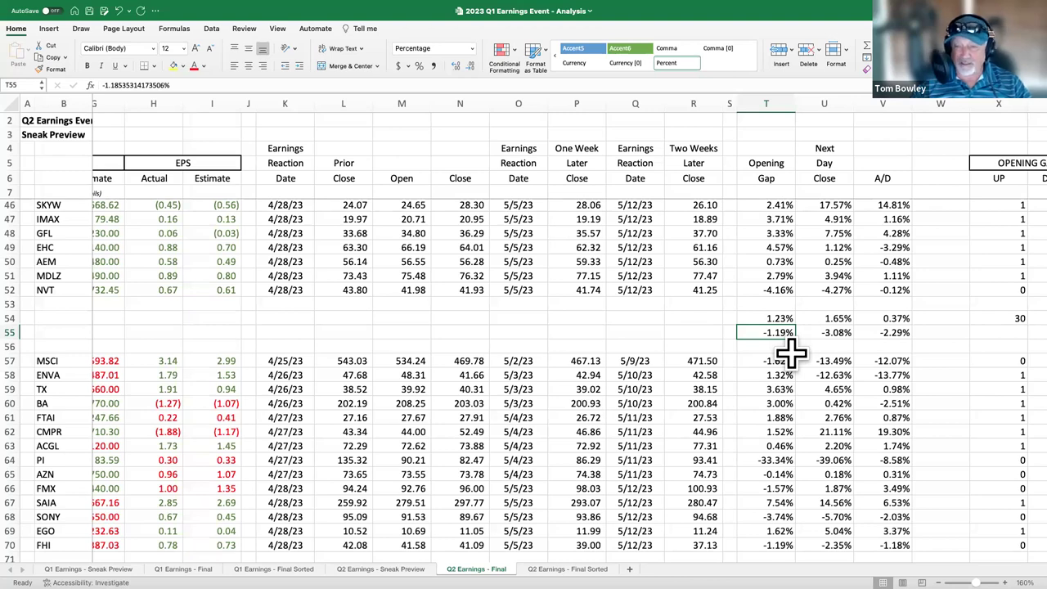
Review the Opening Gaps in the first two POSITIVE groups for outliers, and check PI's Prior Close in L64.
{"action": "scroll", "coordinate": [792, 353], "scroll_direction": "up", "scroll_amount": 9}
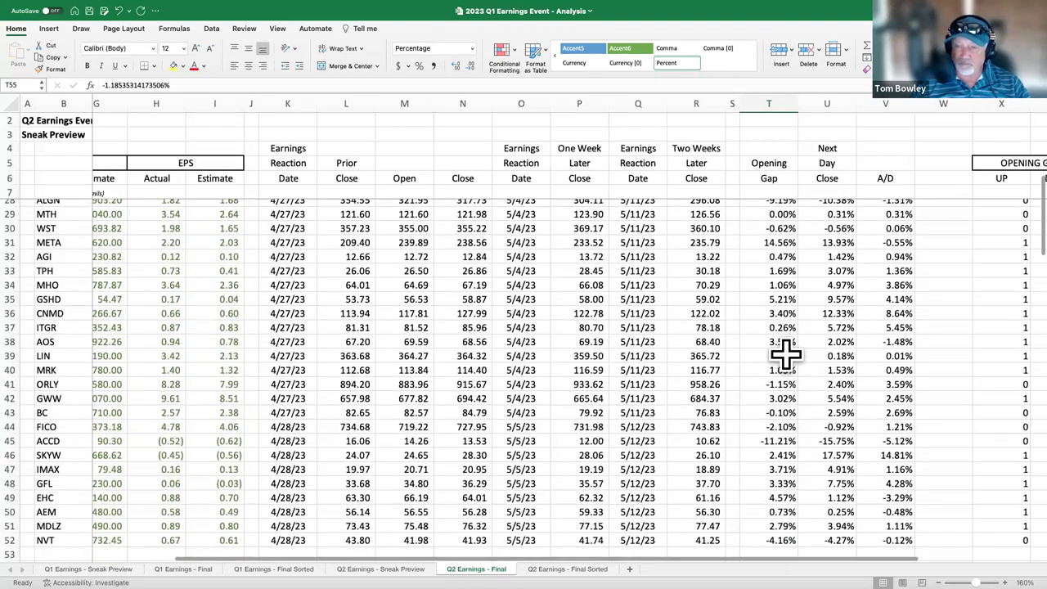
{"action": "scroll", "coordinate": [786, 354], "scroll_direction": "up", "scroll_amount": 4}
{"action": "scroll", "coordinate": [786, 354], "scroll_direction": "down", "scroll_amount": 7}
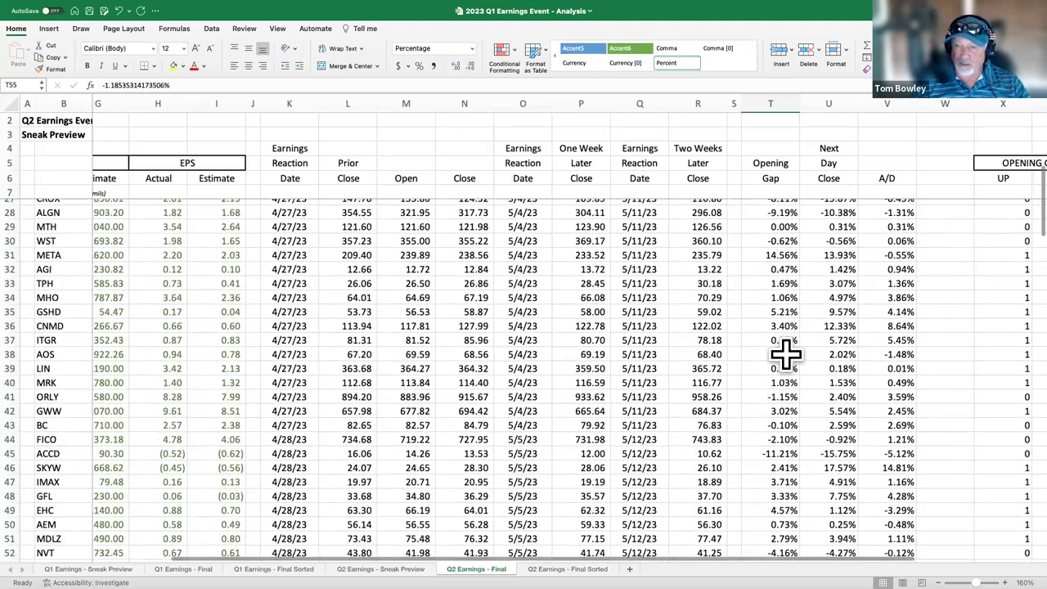
{"action": "scroll", "coordinate": [785, 354], "scroll_direction": "down", "scroll_amount": 7}
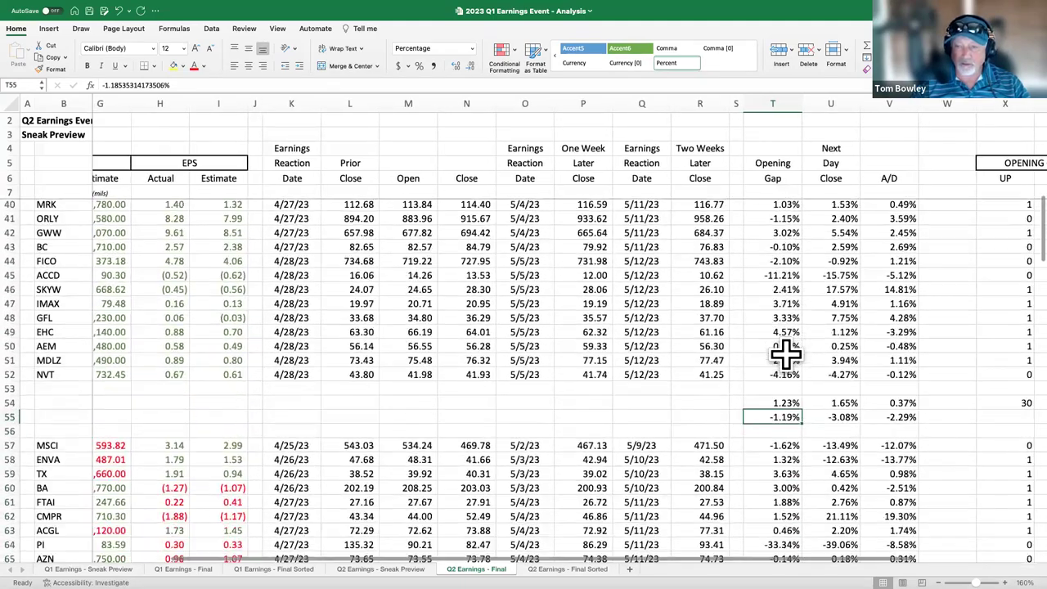
{"action": "scroll", "coordinate": [786, 353], "scroll_direction": "down", "scroll_amount": 2}
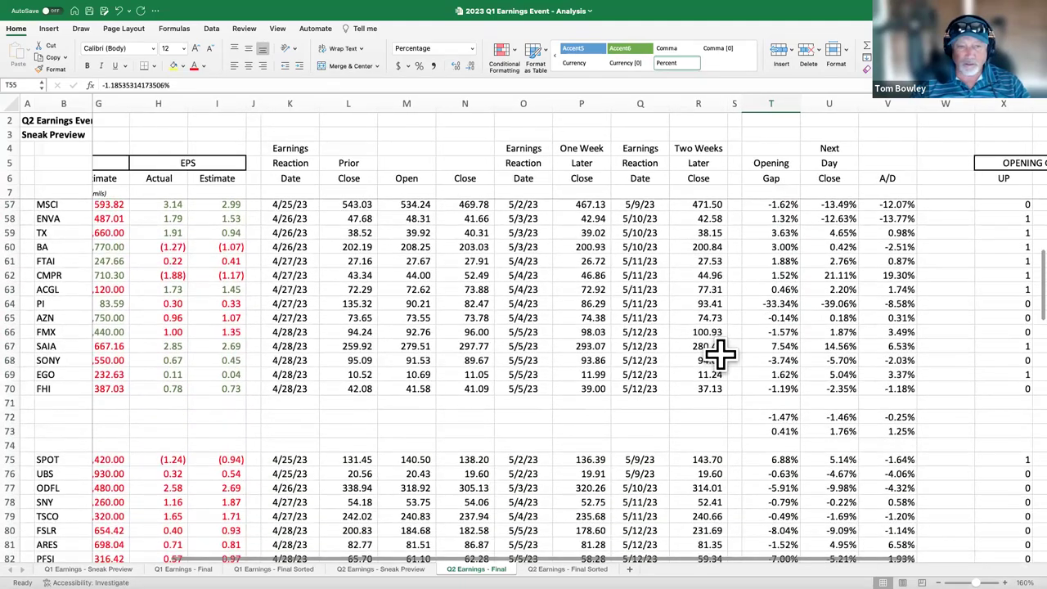
{"action": "scroll", "coordinate": [720, 354], "scroll_direction": "left", "scroll_amount": 2}
{"action": "scroll", "coordinate": [720, 354], "scroll_direction": "left", "scroll_amount": 3}
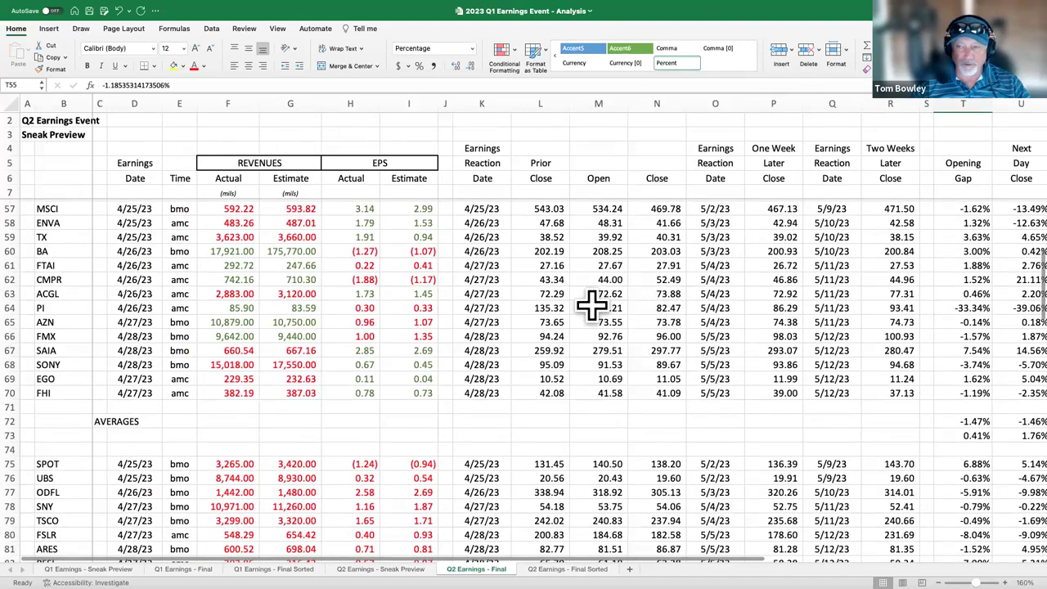
{"action": "left_click", "coordinate": [543, 308]}
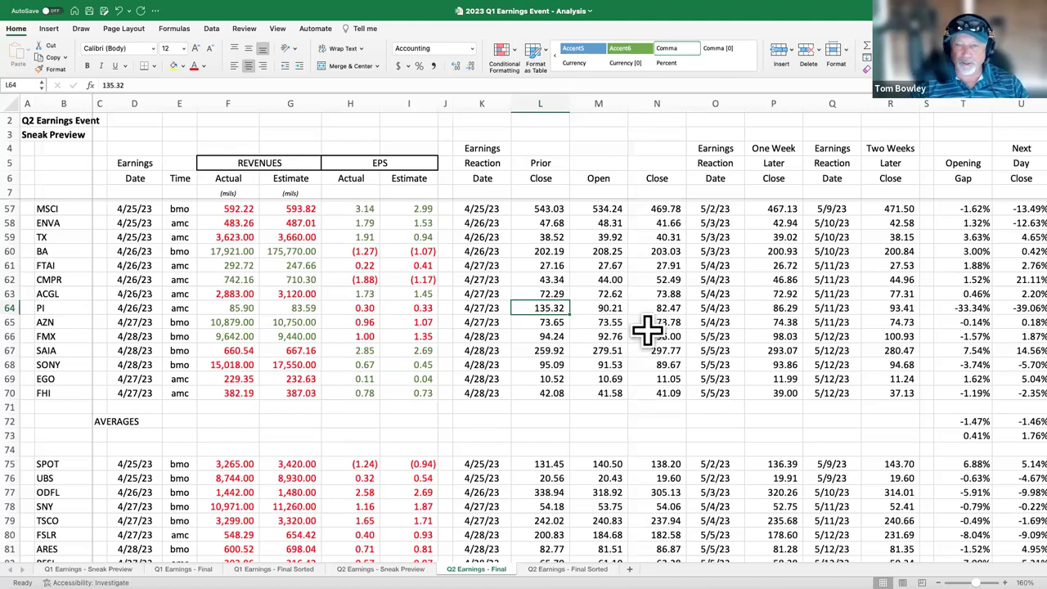
Examine FRC's Opening Gap in T90 and review the remaining Opening Gaps in the first two NEGATIVE groups.
{"action": "scroll", "coordinate": [734, 370], "scroll_direction": "down", "scroll_amount": 10}
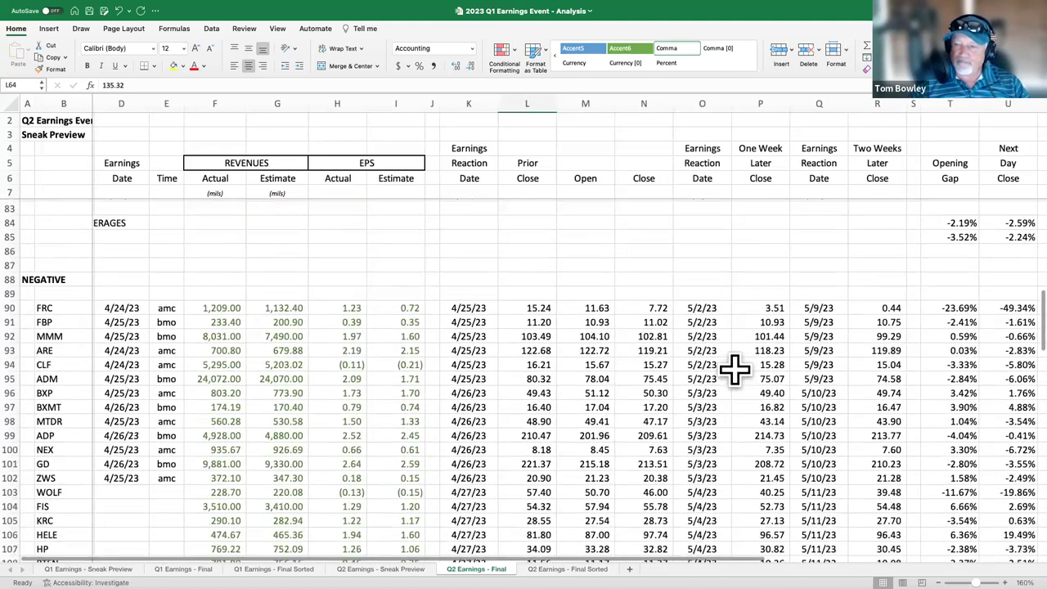
{"action": "scroll", "coordinate": [734, 370], "scroll_direction": "down", "scroll_amount": 1}
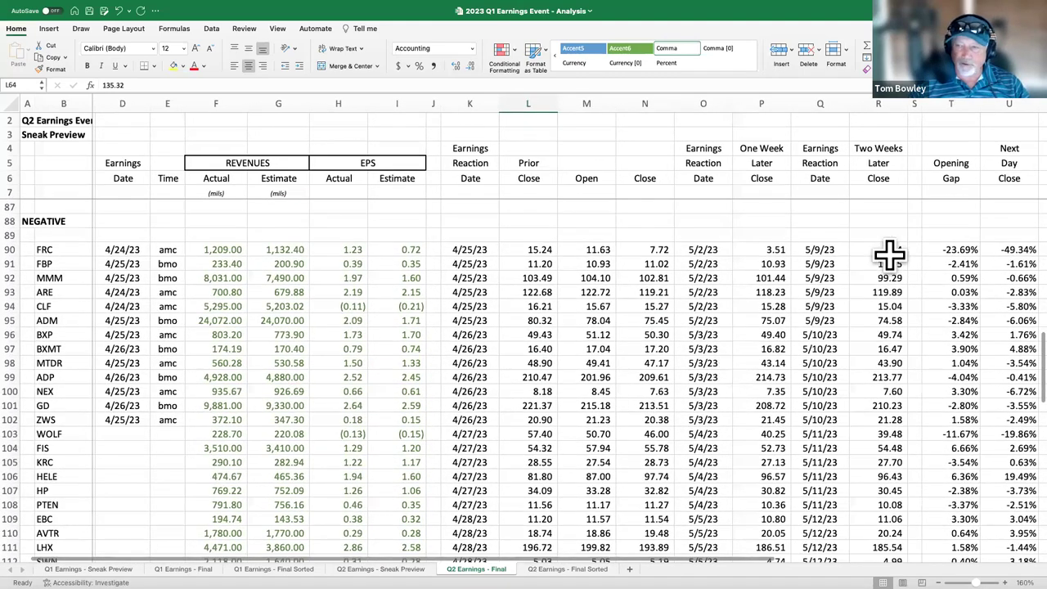
{"action": "left_click", "coordinate": [948, 250]}
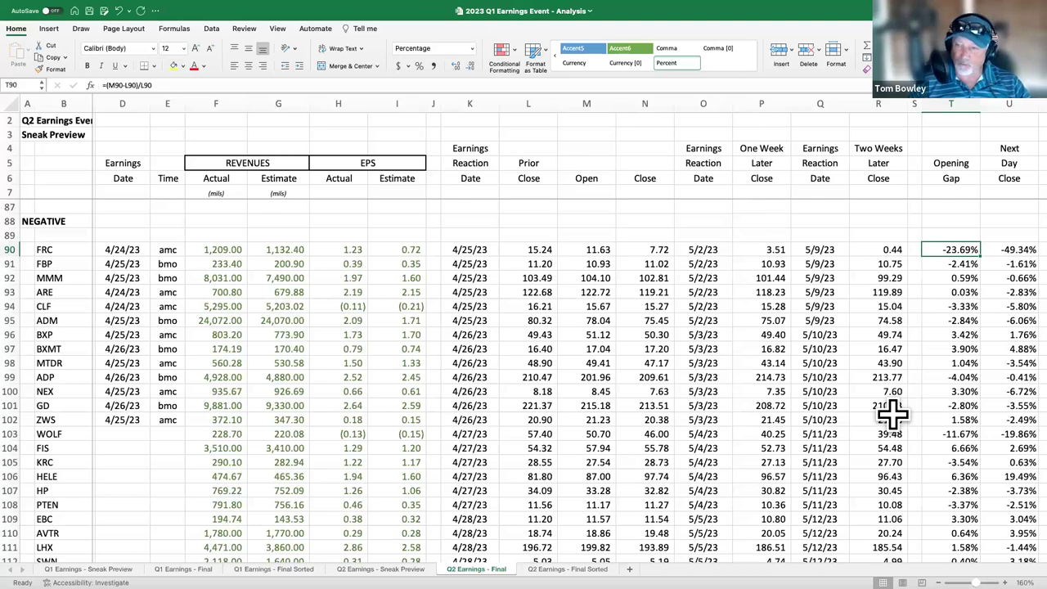
{"action": "scroll", "coordinate": [944, 427], "scroll_direction": "down", "scroll_amount": 5}
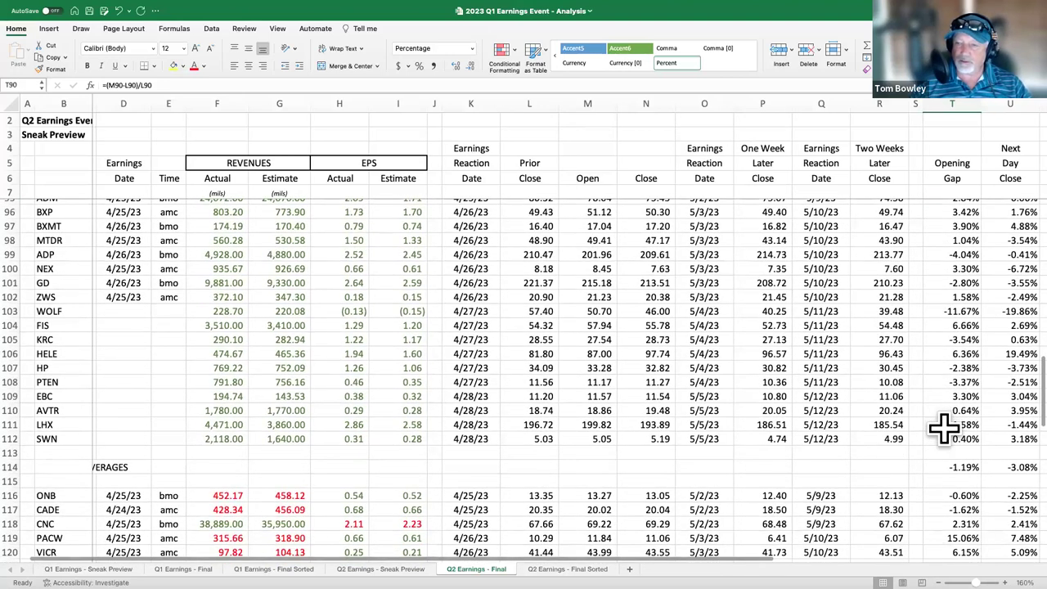
{"action": "scroll", "coordinate": [945, 425], "scroll_direction": "down", "scroll_amount": 9}
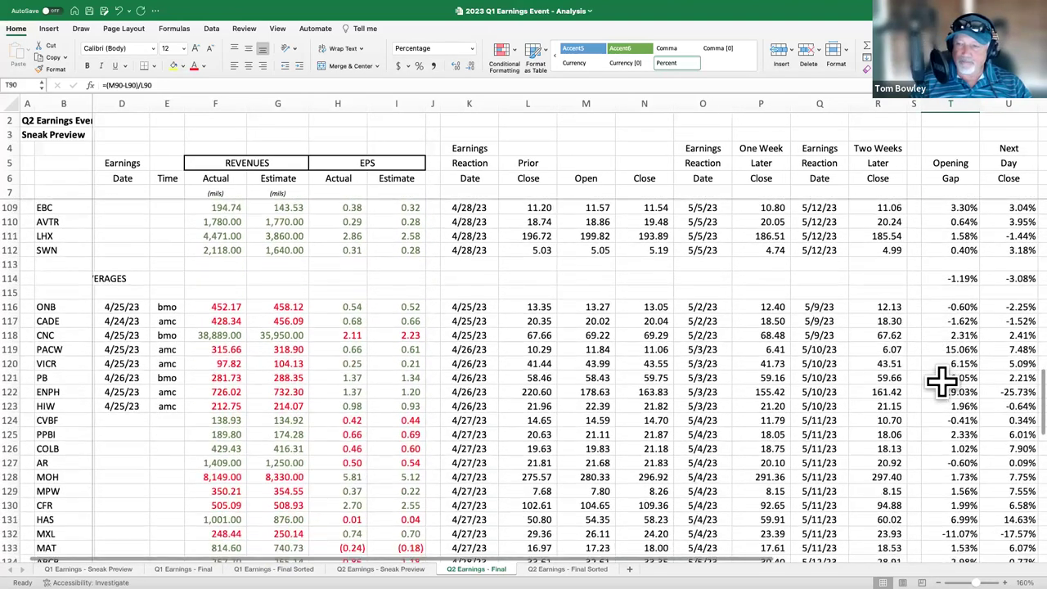
Compare the POSITIVE and NEGATIVE groups' averages for Opening Gap, Next Day Close and A/D, and review the 5-day and 10-day returns.
{"action": "scroll", "coordinate": [942, 381], "scroll_direction": "down", "scroll_amount": 13}
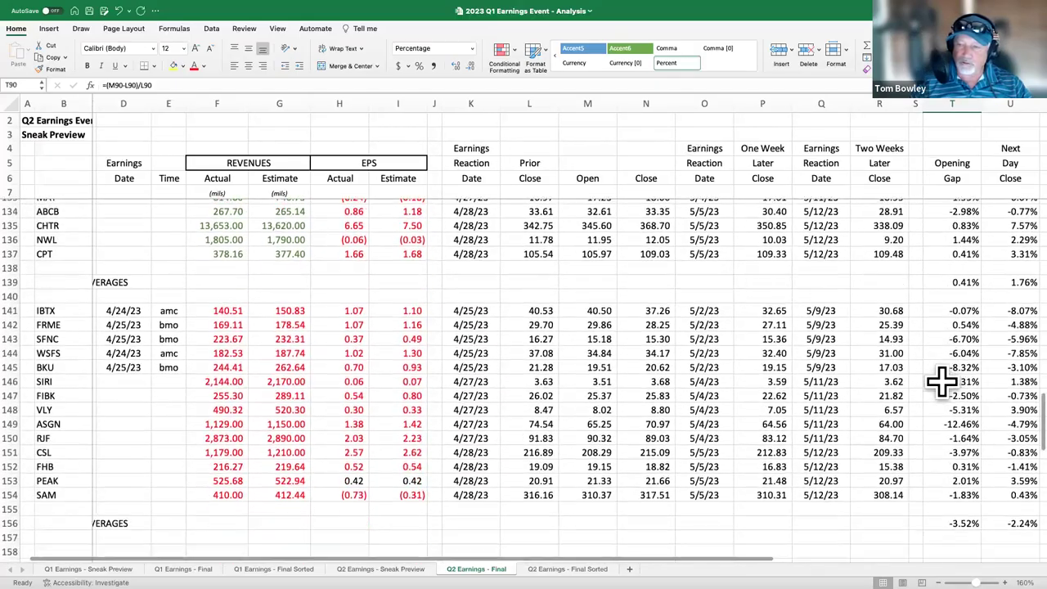
{"action": "scroll", "coordinate": [943, 380], "scroll_direction": "up", "scroll_amount": 20}
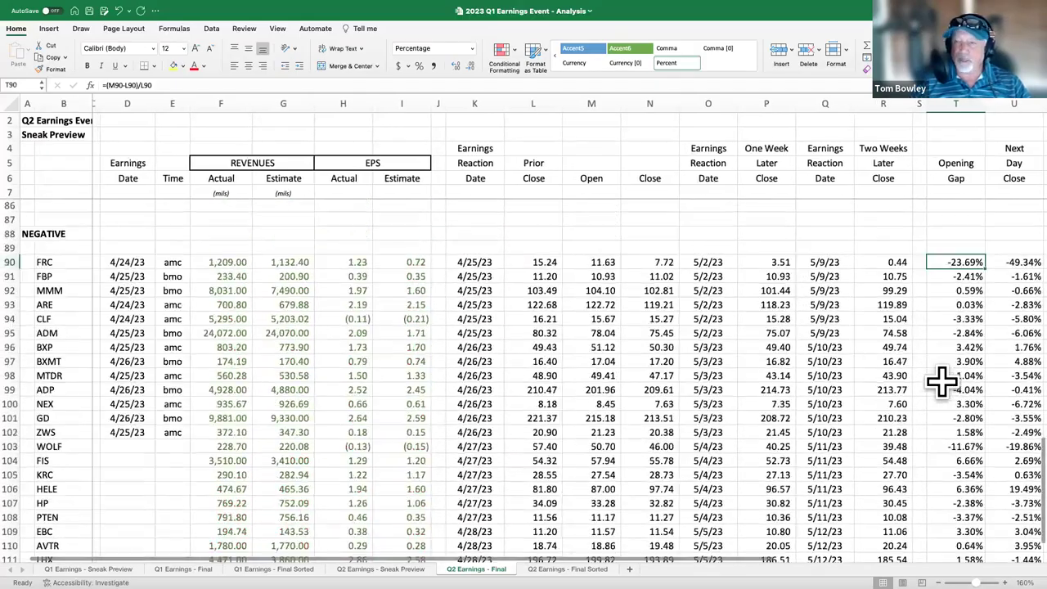
{"action": "scroll", "coordinate": [943, 381], "scroll_direction": "up", "scroll_amount": 4}
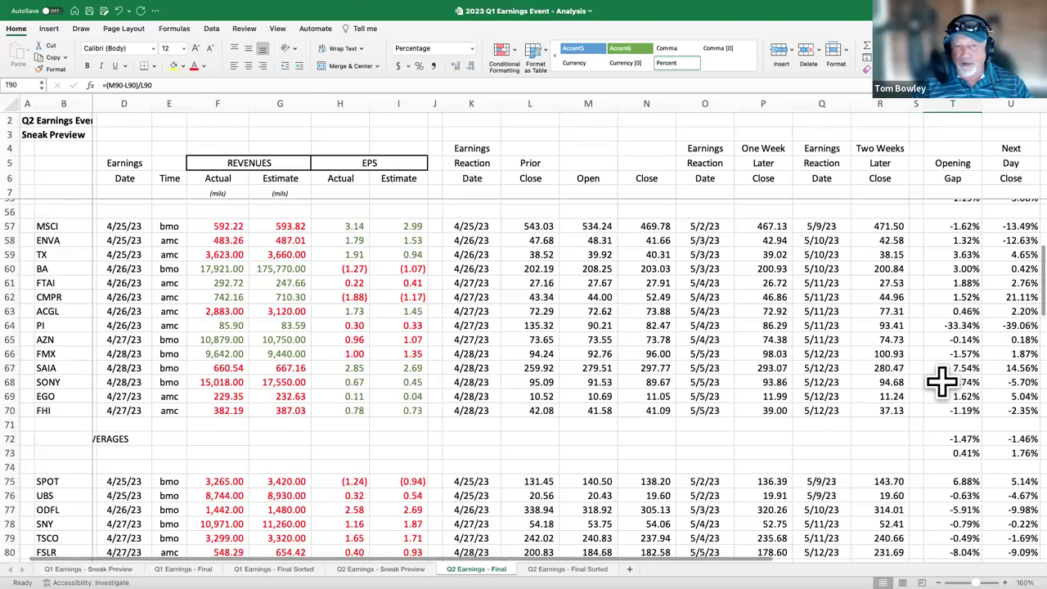
{"action": "scroll", "coordinate": [942, 381], "scroll_direction": "up", "scroll_amount": 8}
{"action": "scroll", "coordinate": [943, 380], "scroll_direction": "up", "scroll_amount": 2}
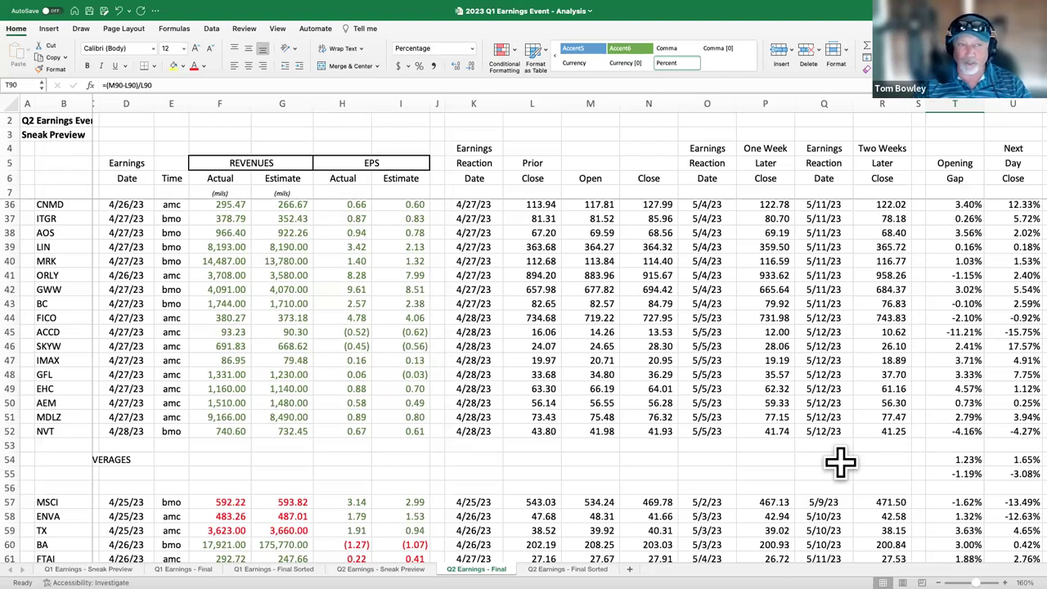
{"action": "scroll", "coordinate": [841, 463], "scroll_direction": "up", "scroll_amount": 1}
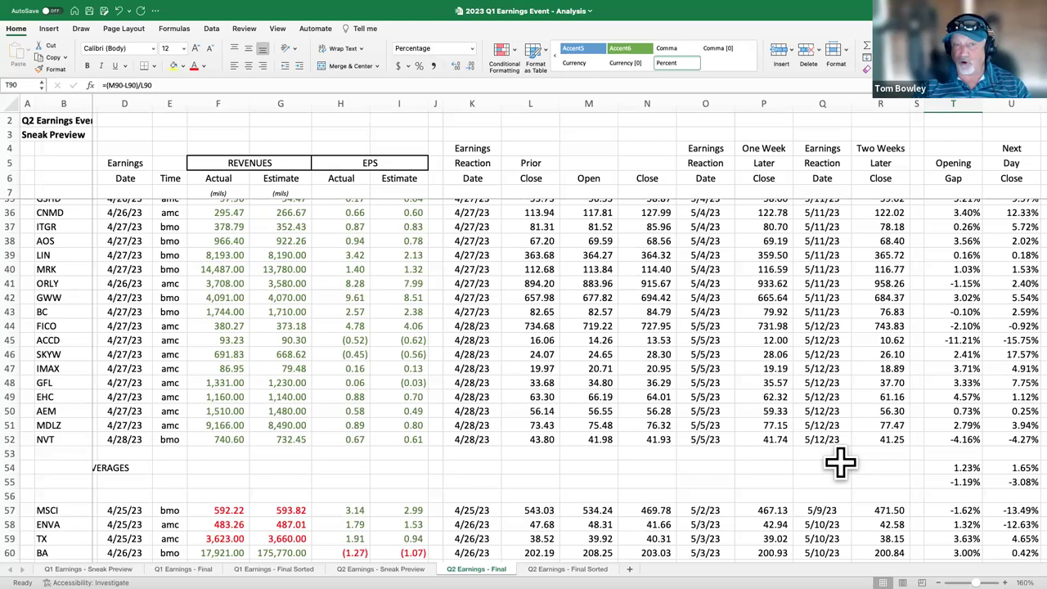
{"action": "scroll", "coordinate": [841, 463], "scroll_direction": "down", "scroll_amount": 6}
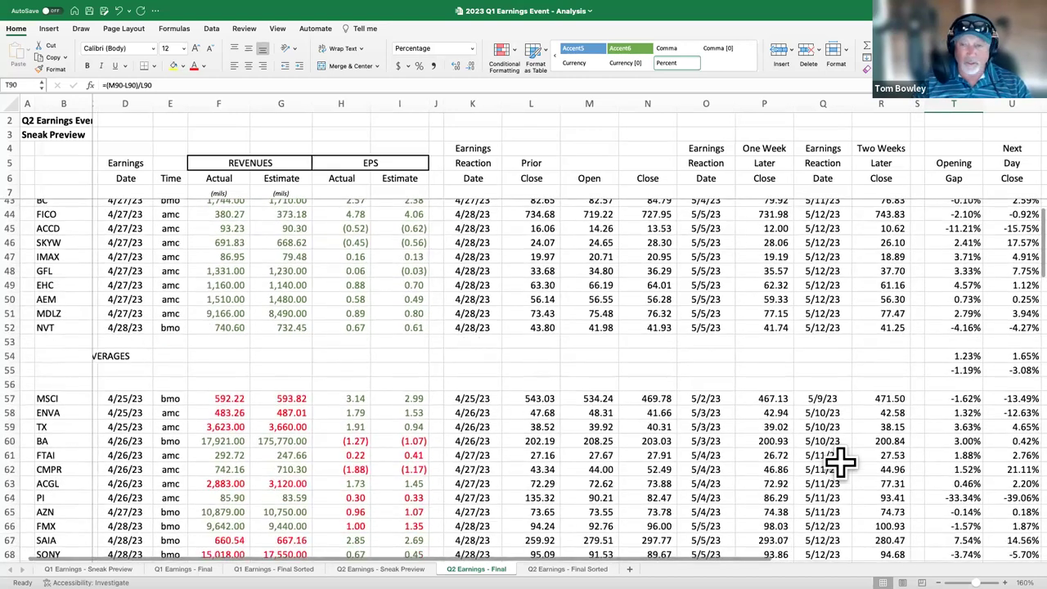
{"action": "scroll", "coordinate": [842, 463], "scroll_direction": "down", "scroll_amount": 1}
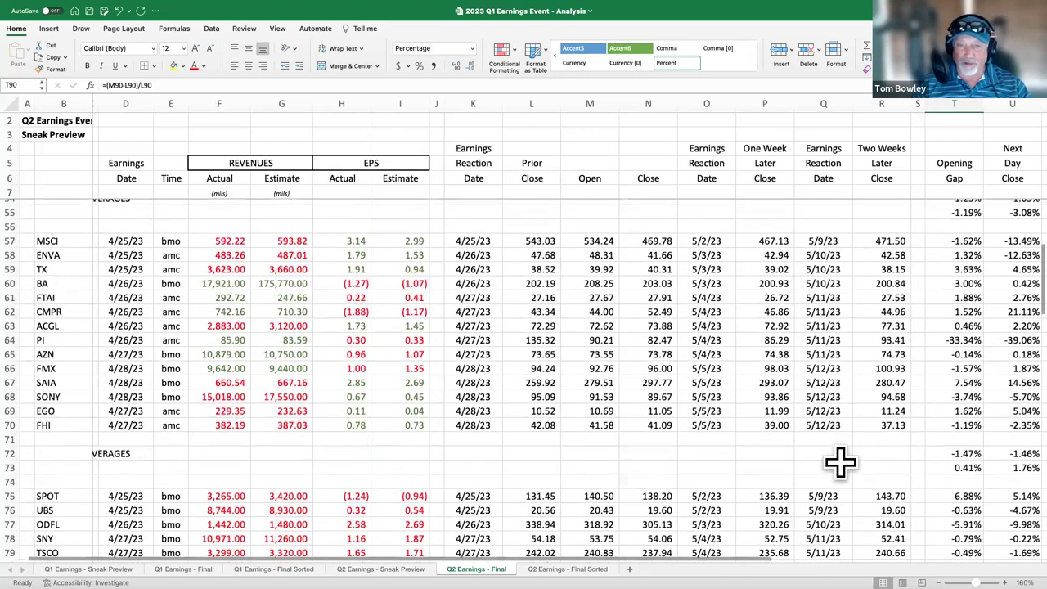
{"action": "scroll", "coordinate": [841, 464], "scroll_direction": "up", "scroll_amount": 1}
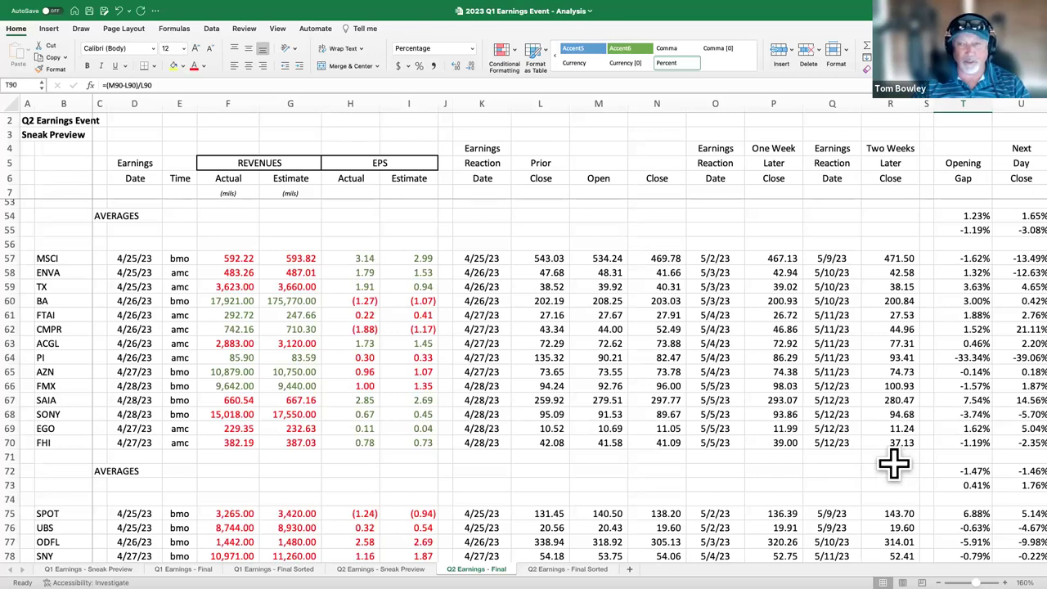
{"action": "scroll", "coordinate": [894, 464], "scroll_direction": "right", "scroll_amount": 10}
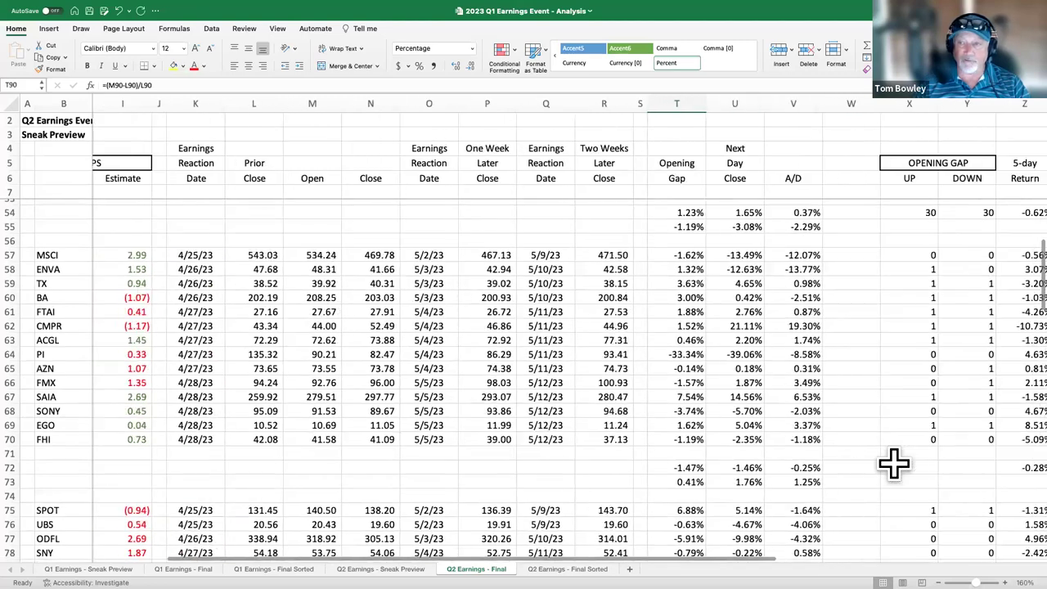
{"action": "scroll", "coordinate": [894, 464], "scroll_direction": "right", "scroll_amount": 1}
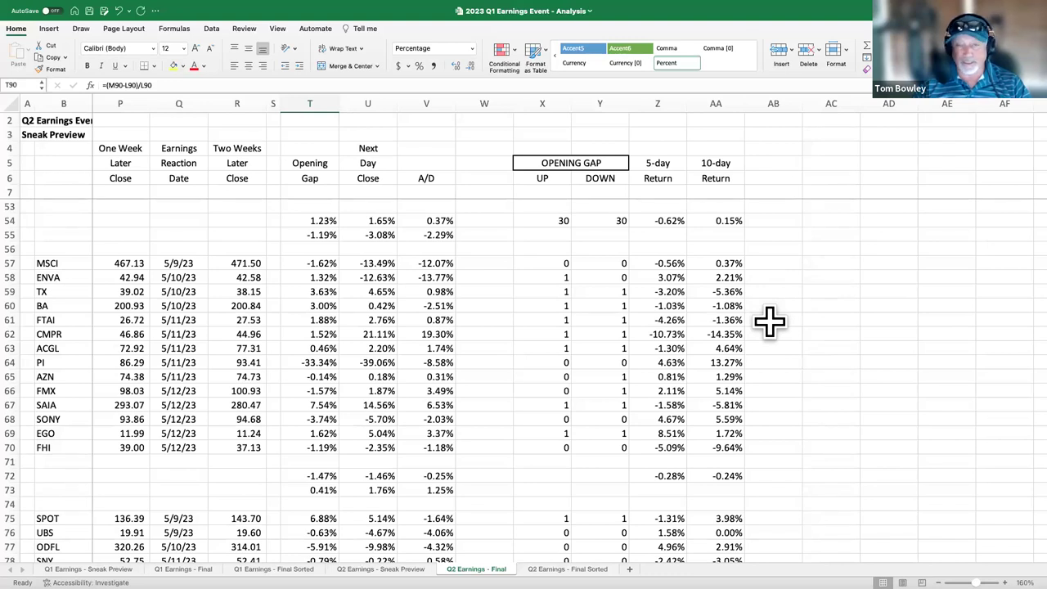
{"action": "scroll", "coordinate": [769, 322], "scroll_direction": "left", "scroll_amount": 10}
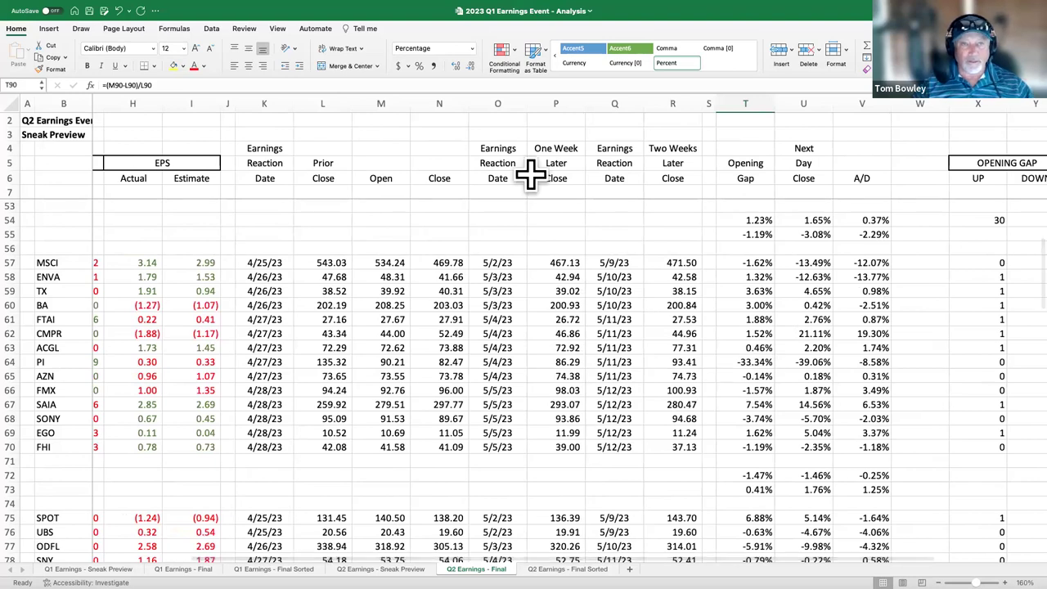
Take the workbook out of full screen, minimize its window and switch to Chrome.
{"action": "mouse_move", "coordinate": [281, 19]}
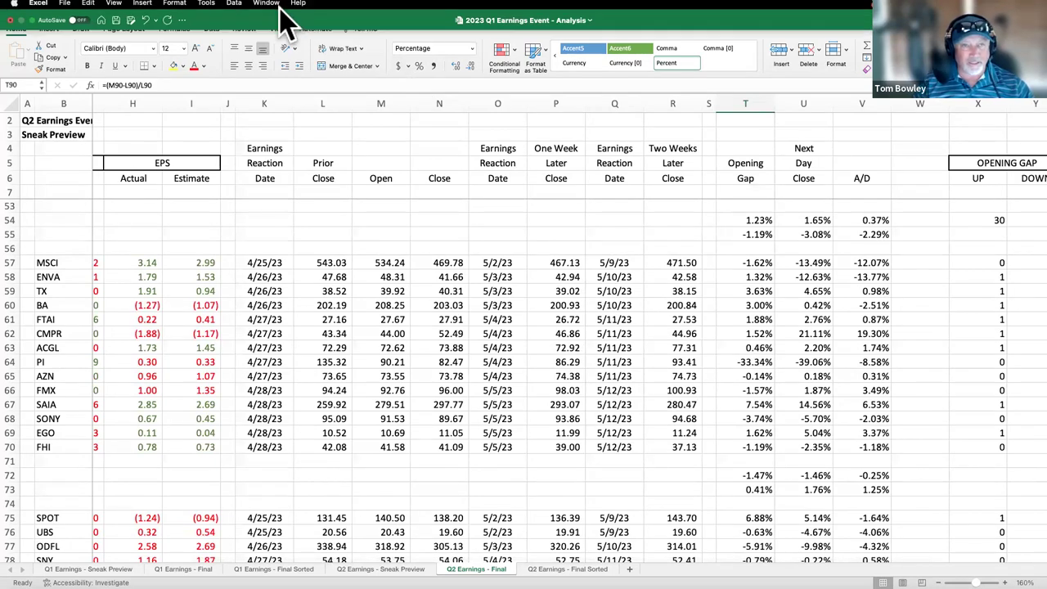
{"action": "left_click", "coordinate": [32, 23]}
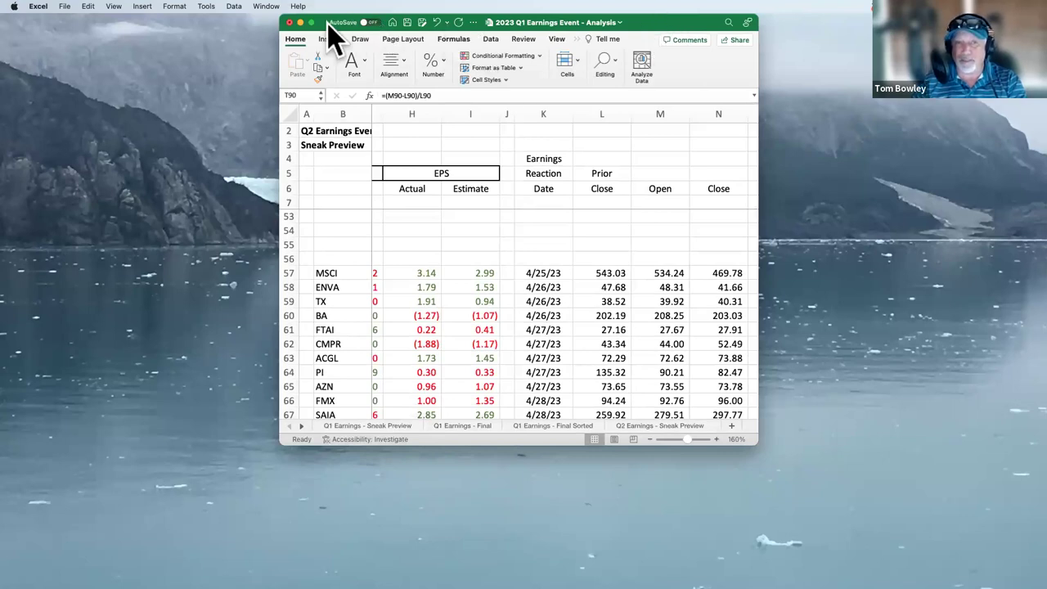
{"action": "left_click_drag", "start_coordinate": [329, 24], "coordinate": [365, 242]}
{"action": "key", "text": "super+m"}
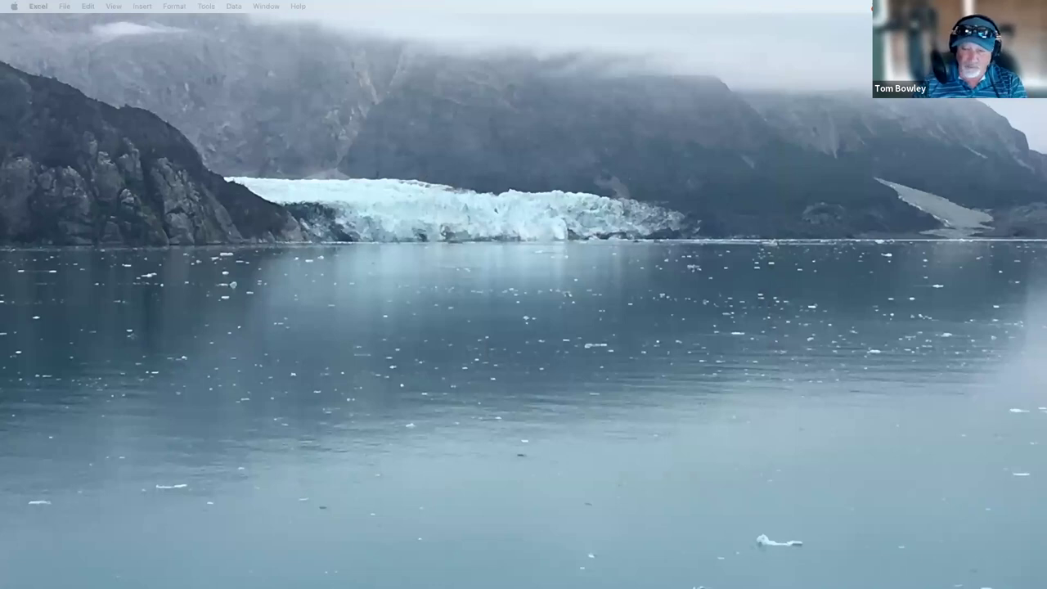
{"action": "left_click_drag", "start_coordinate": [606, 565], "coordinate": [563, 24]}
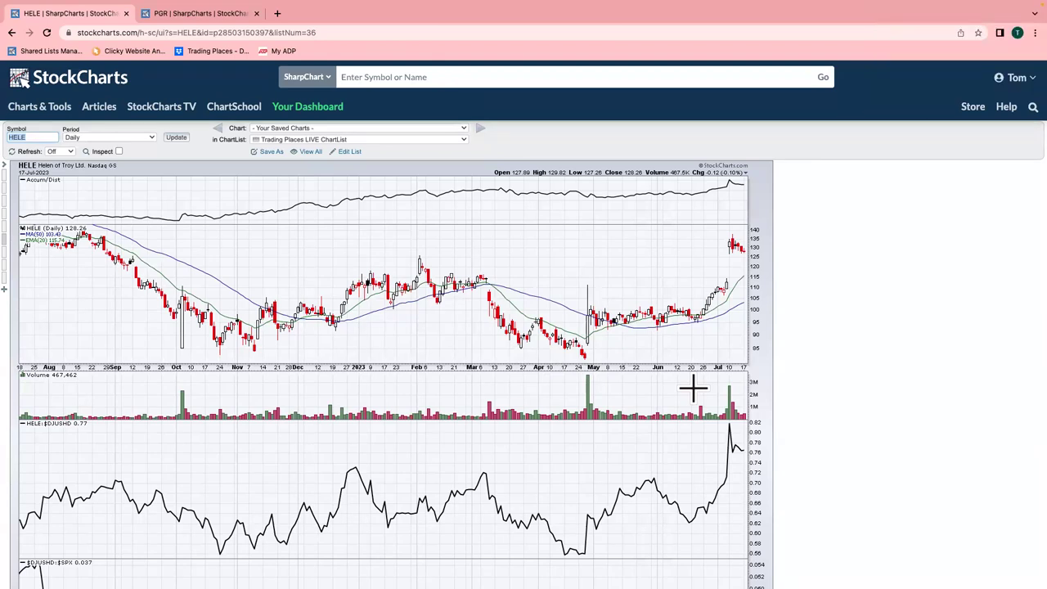
Open earningsbeats.com in a new browser tab and go to its Webinar Special page.
{"action": "left_click", "coordinate": [277, 14]}
{"action": "type", "text": "ear"}
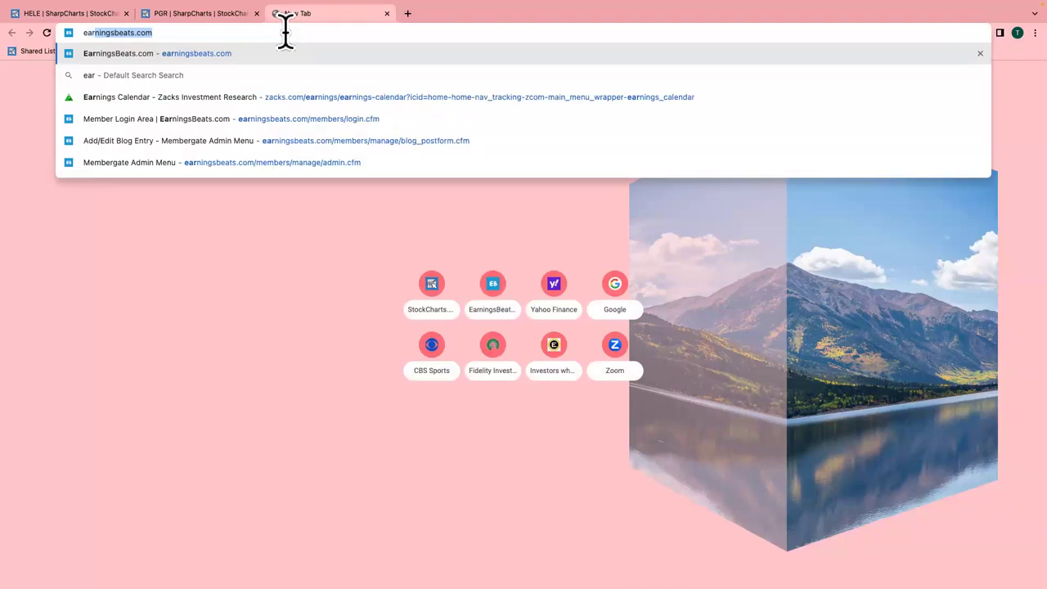
{"action": "key", "text": "Return"}
{"action": "left_click", "coordinate": [694, 85]}
Highlight the text "Get 13 months of membership for $997" in the annual membership offer.
{"action": "scroll", "coordinate": [619, 286], "scroll_direction": "down", "scroll_amount": 5}
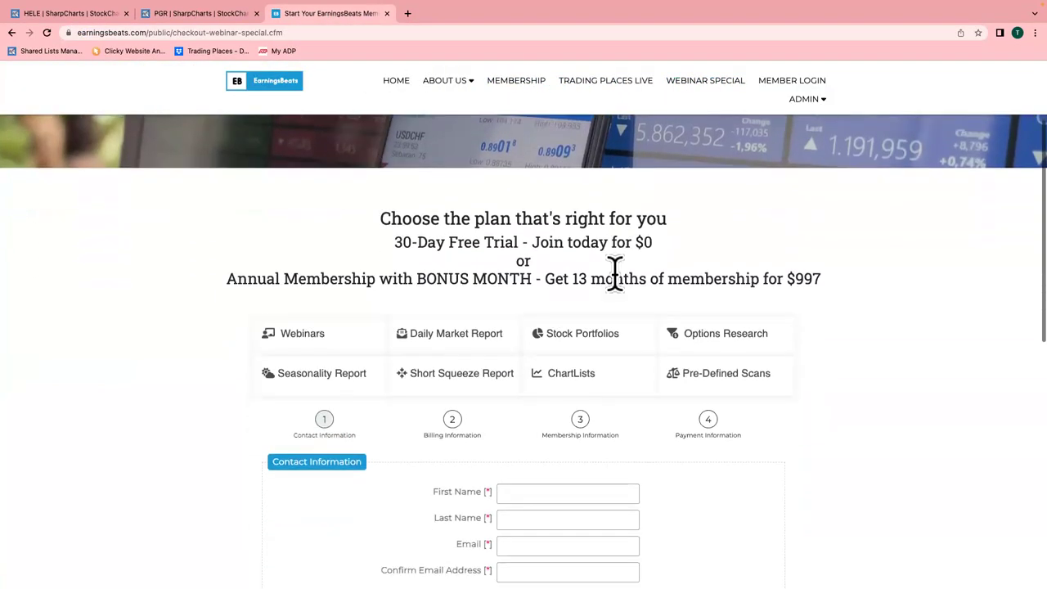
{"action": "scroll", "coordinate": [619, 286], "scroll_direction": "down", "scroll_amount": 1}
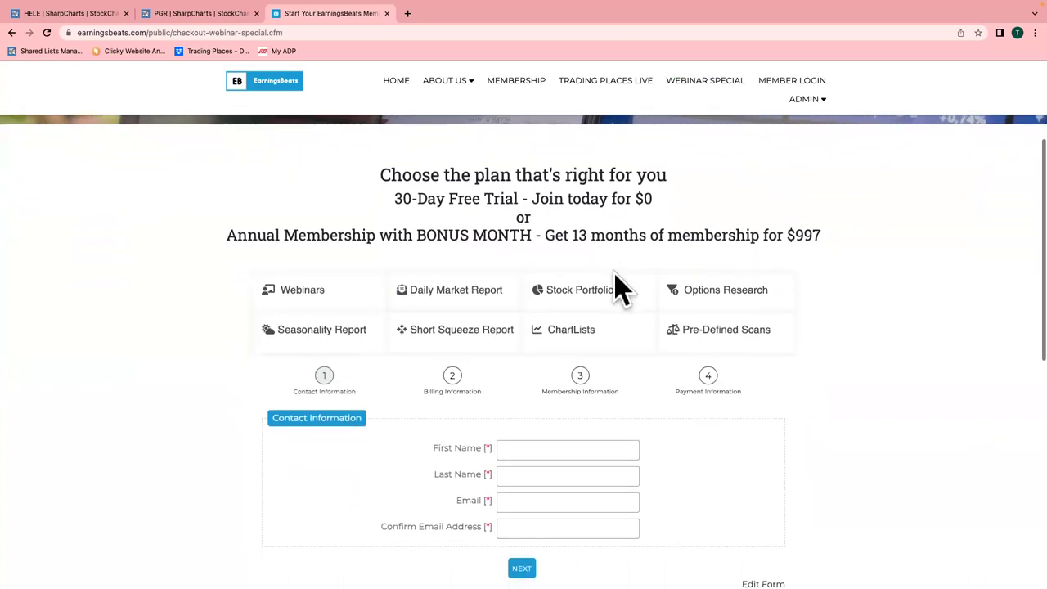
{"action": "left_click_drag", "start_coordinate": [549, 236], "coordinate": [828, 232]}
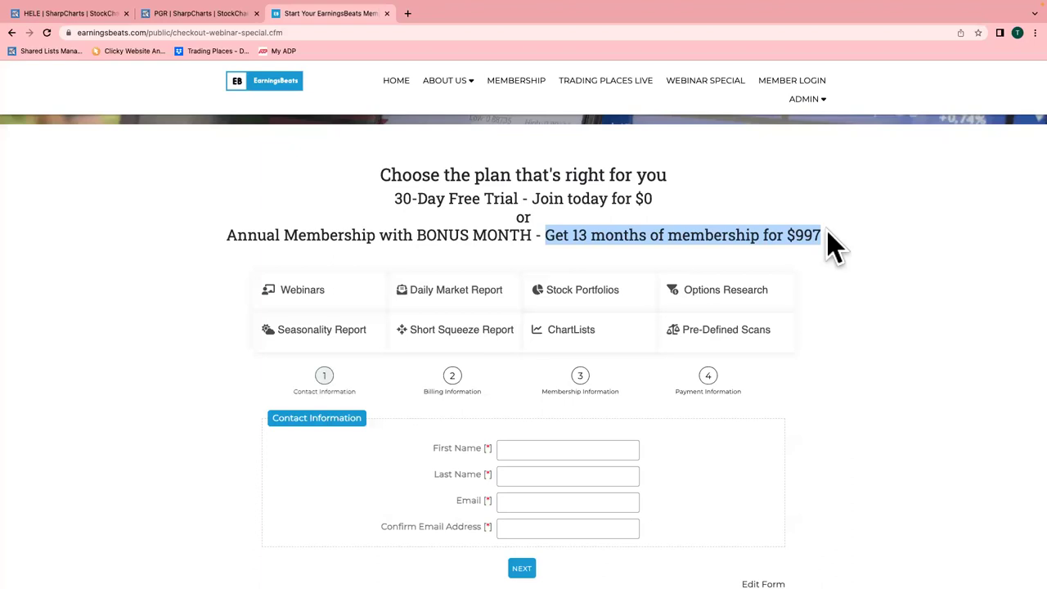